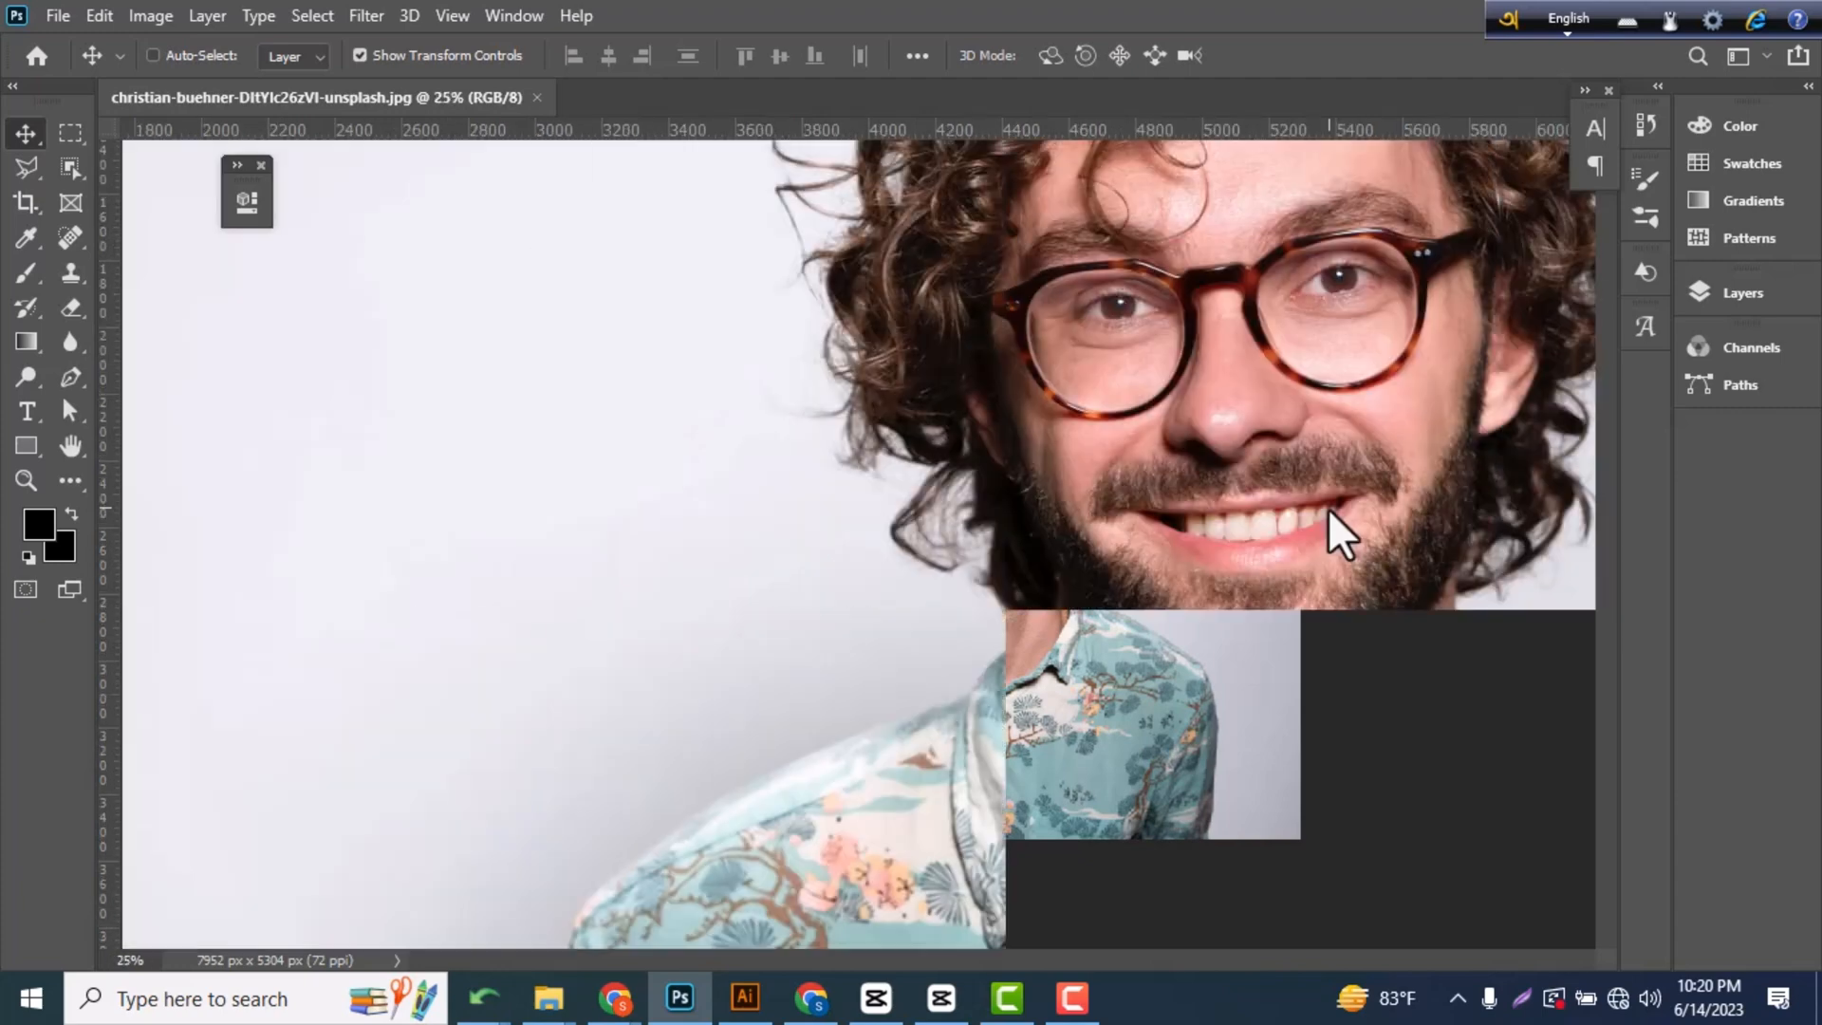
Start a Pen tool path along the left lens, tracing from its upper-left edge down the outer side and around the bottom.
left_click_drag(1316, 382, 1070, 467)
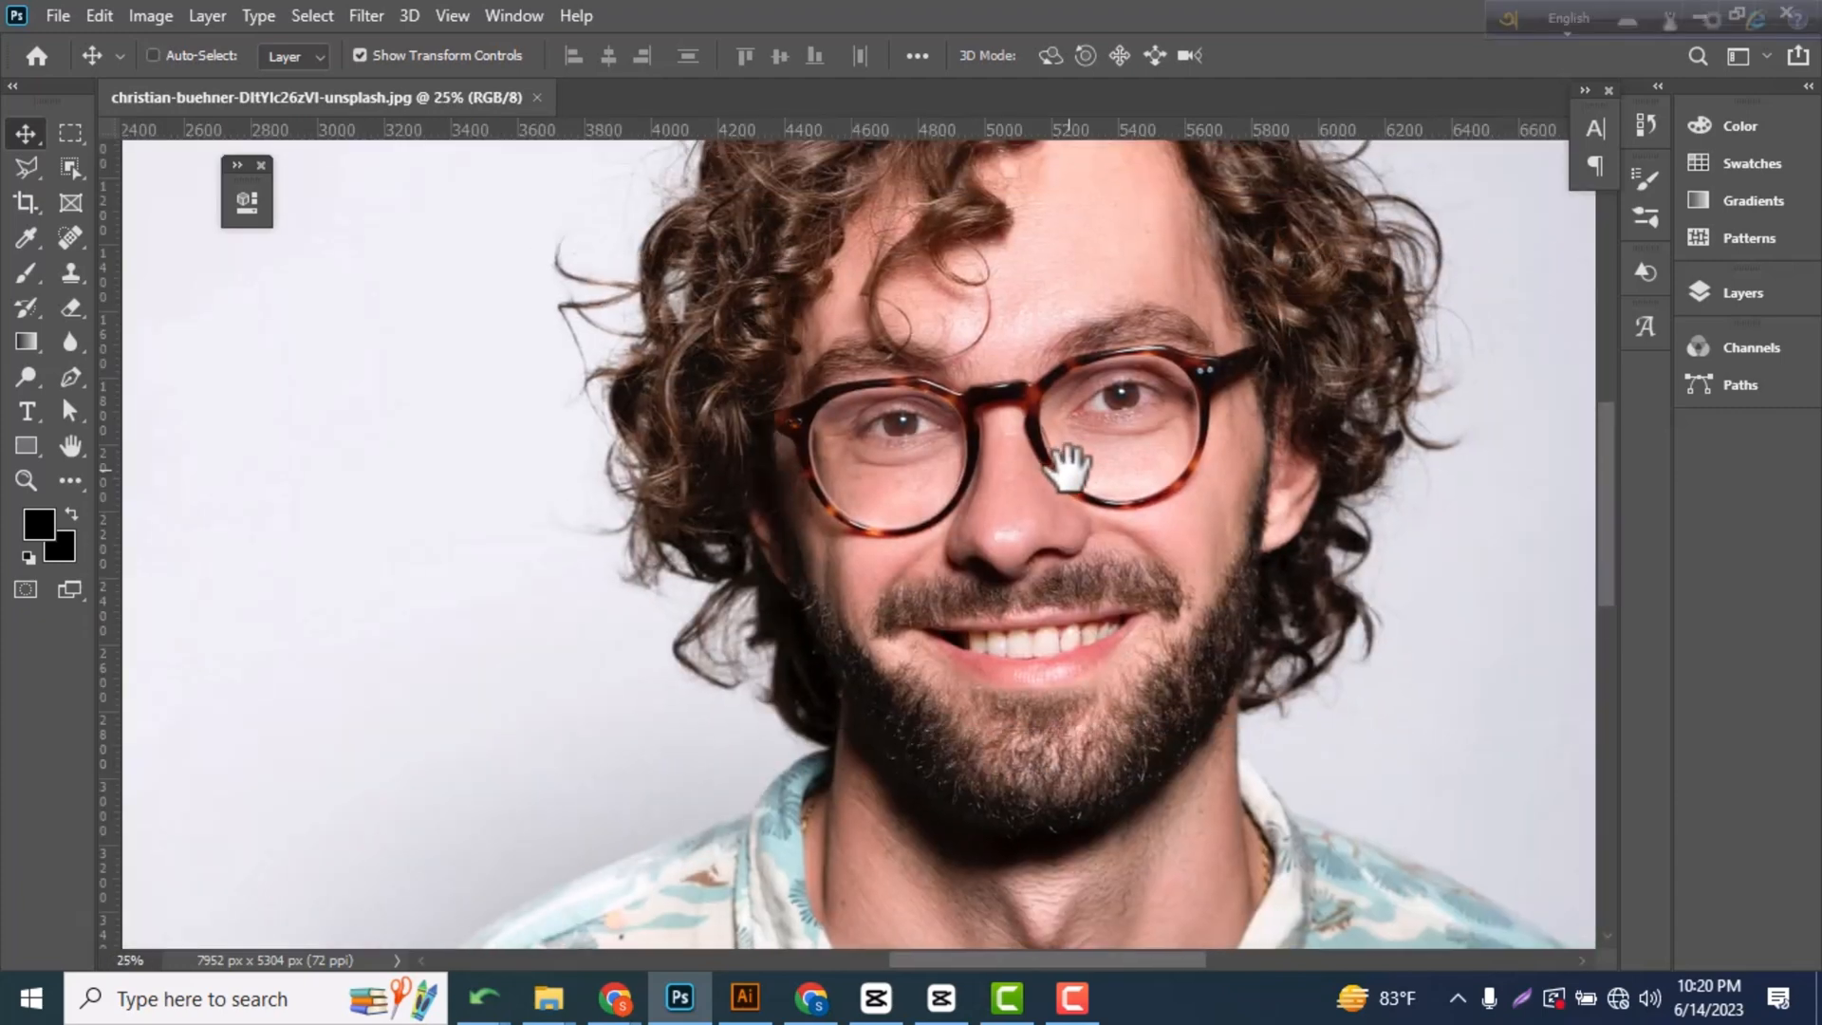
key("ctrl+r")
key("ctrl+plus")
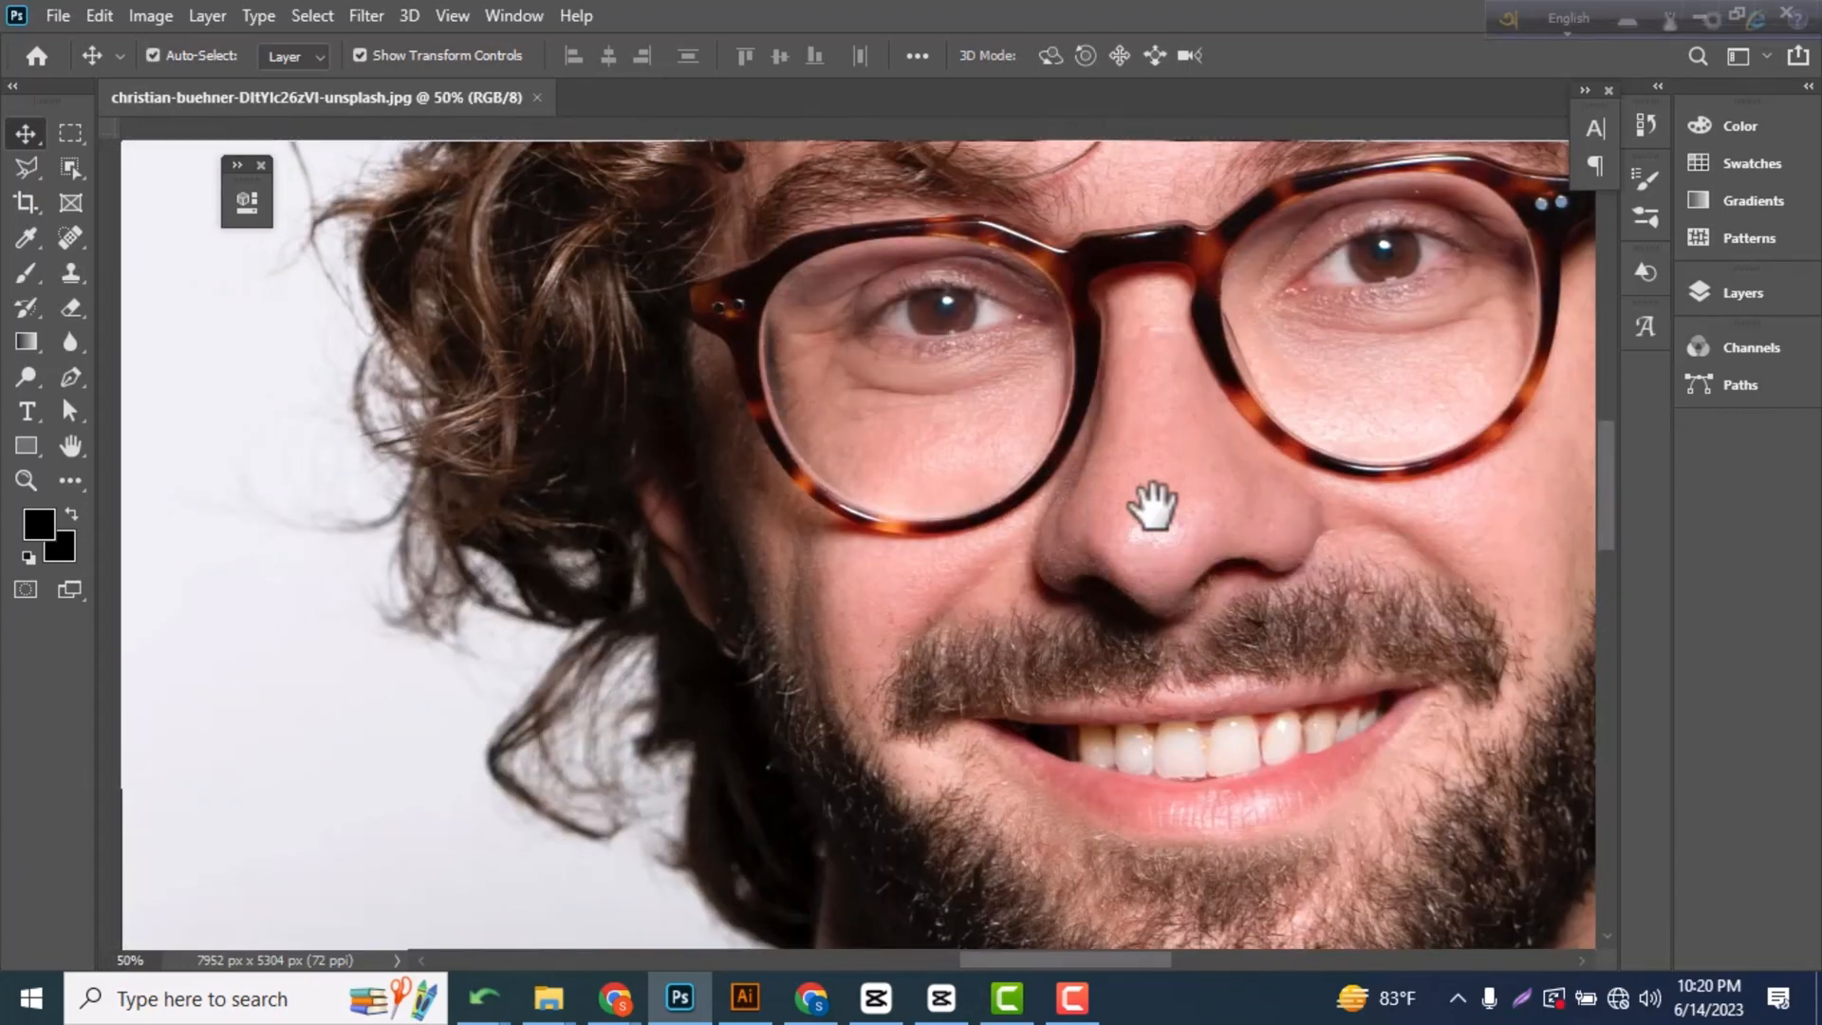
left_click_drag(1151, 504, 1112, 569)
key("ctrl+plus")
key("ctrl+r")
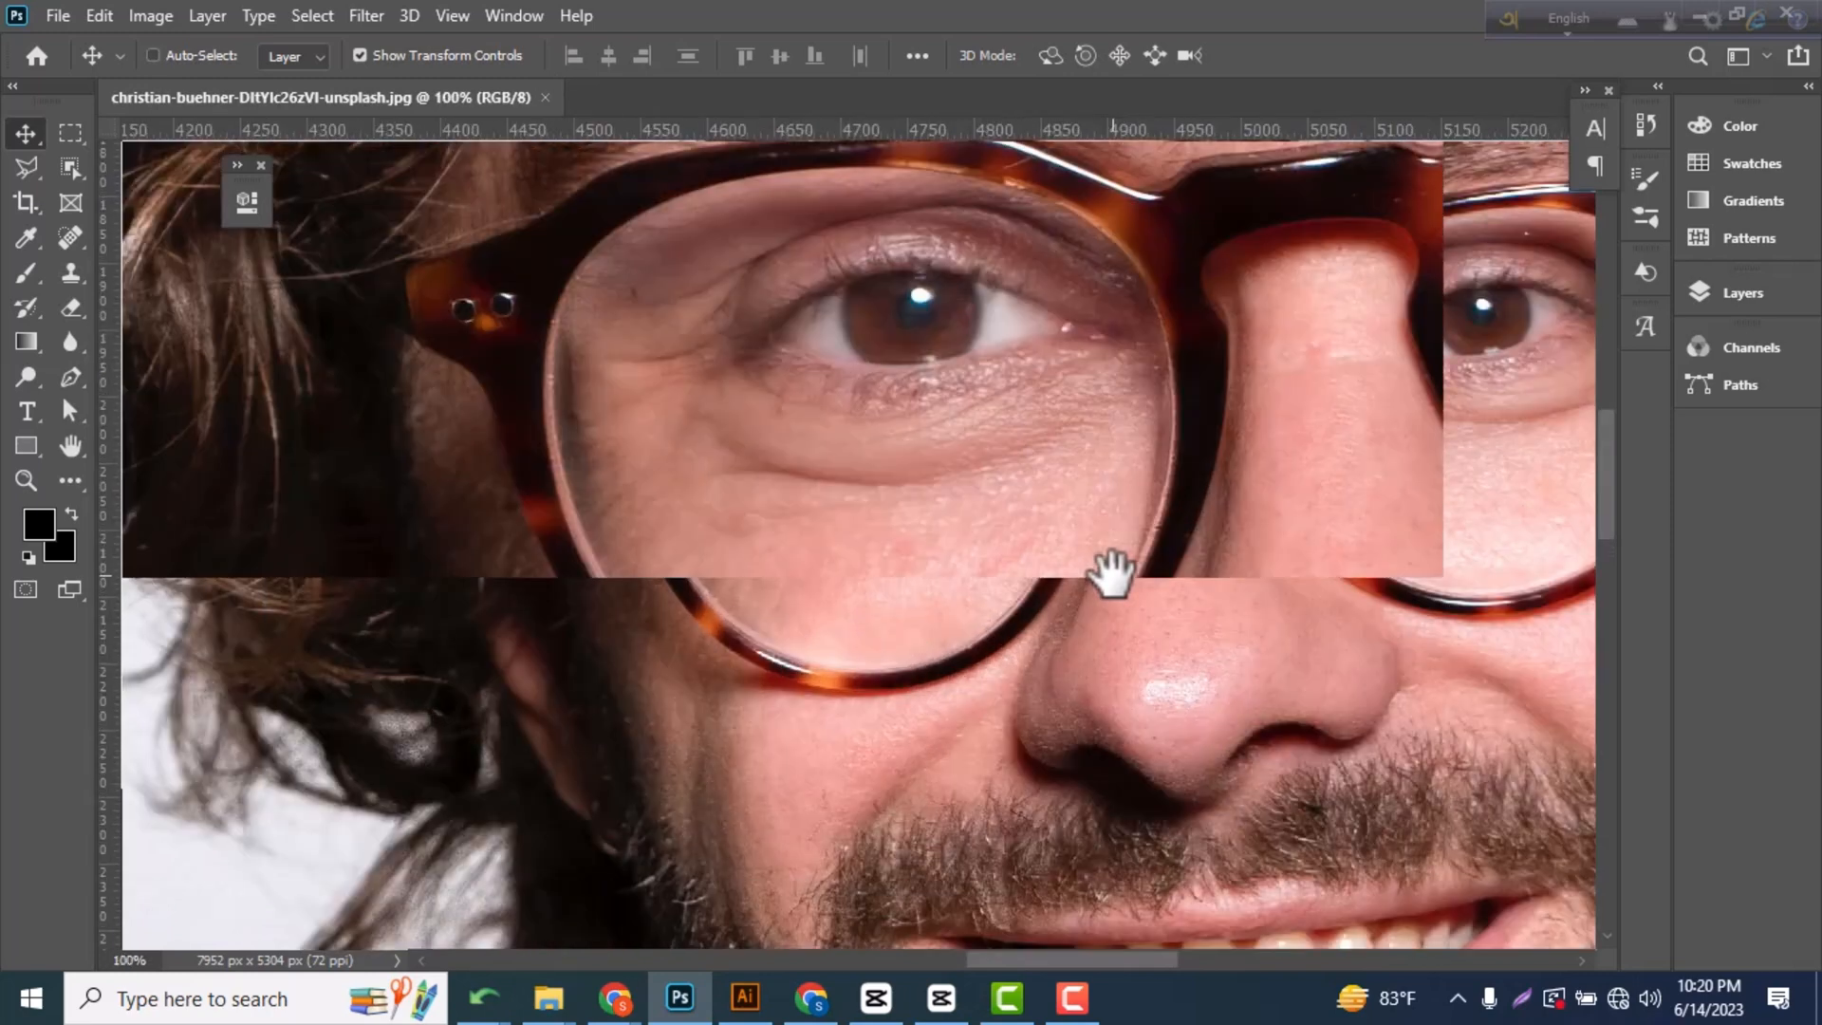
left_click_drag(1049, 440, 1029, 516)
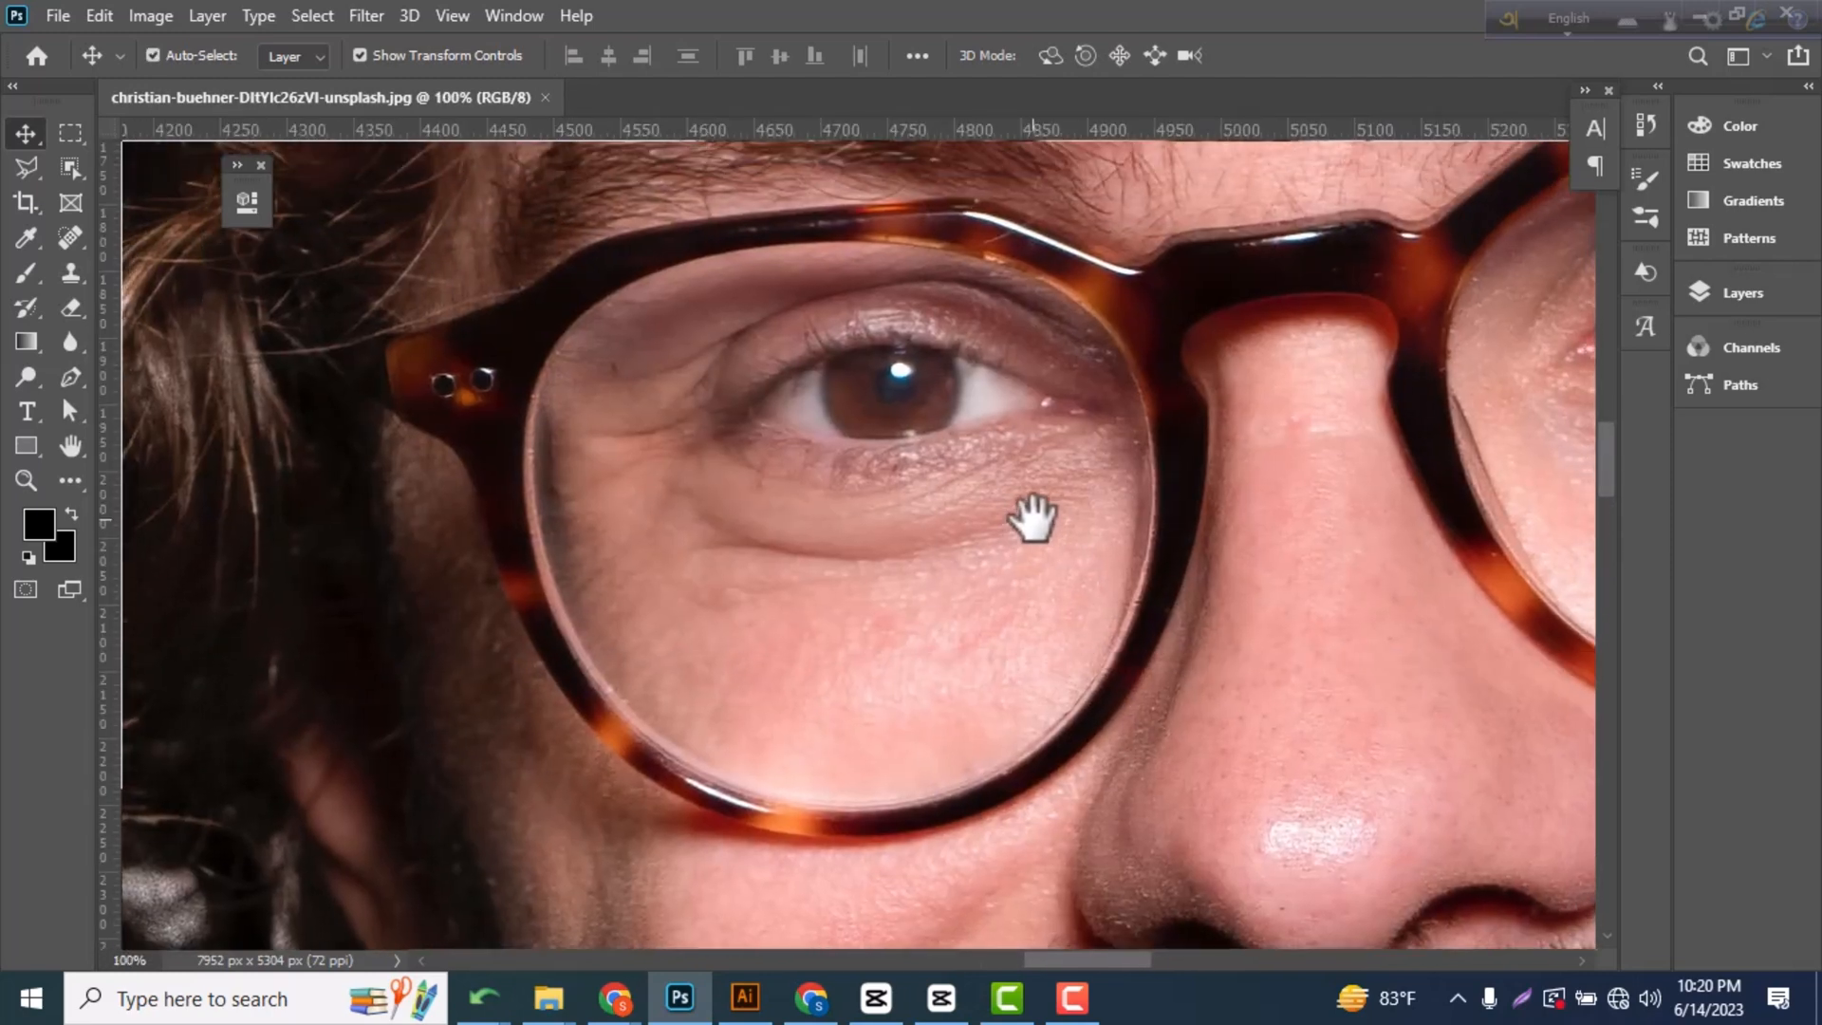
left_click(70, 377)
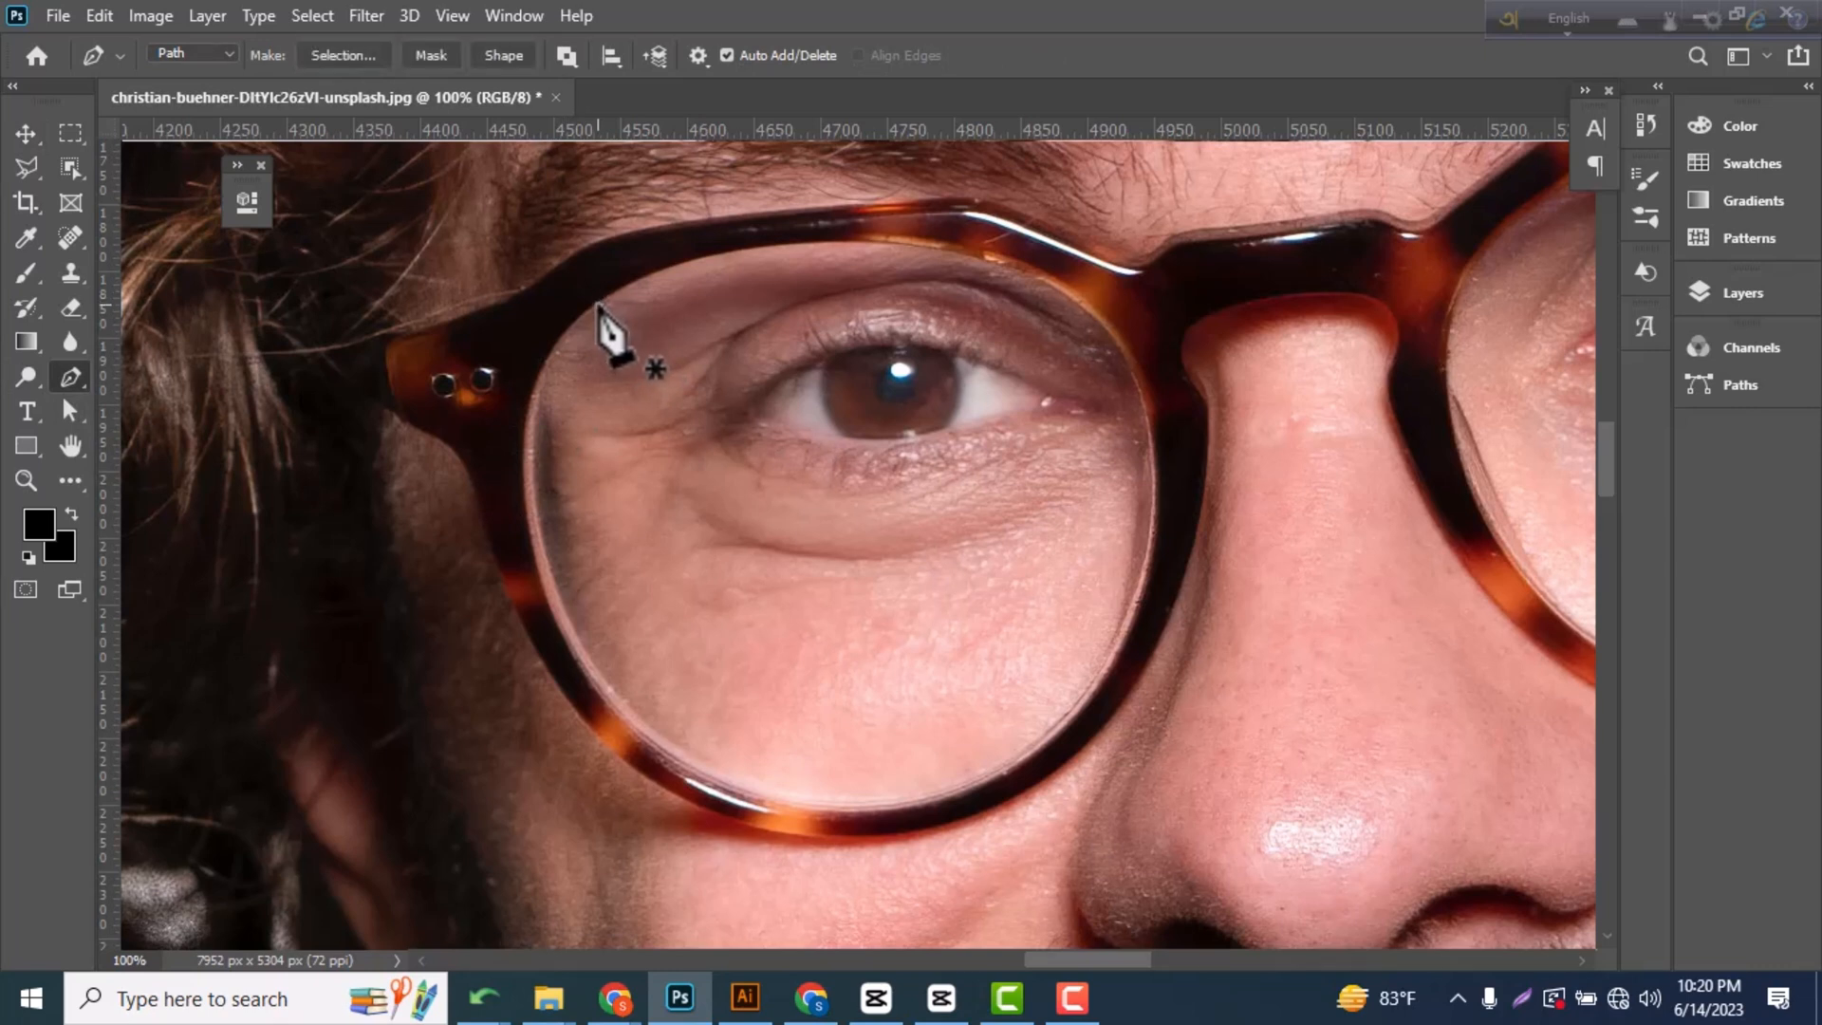
key("ctrl+z")
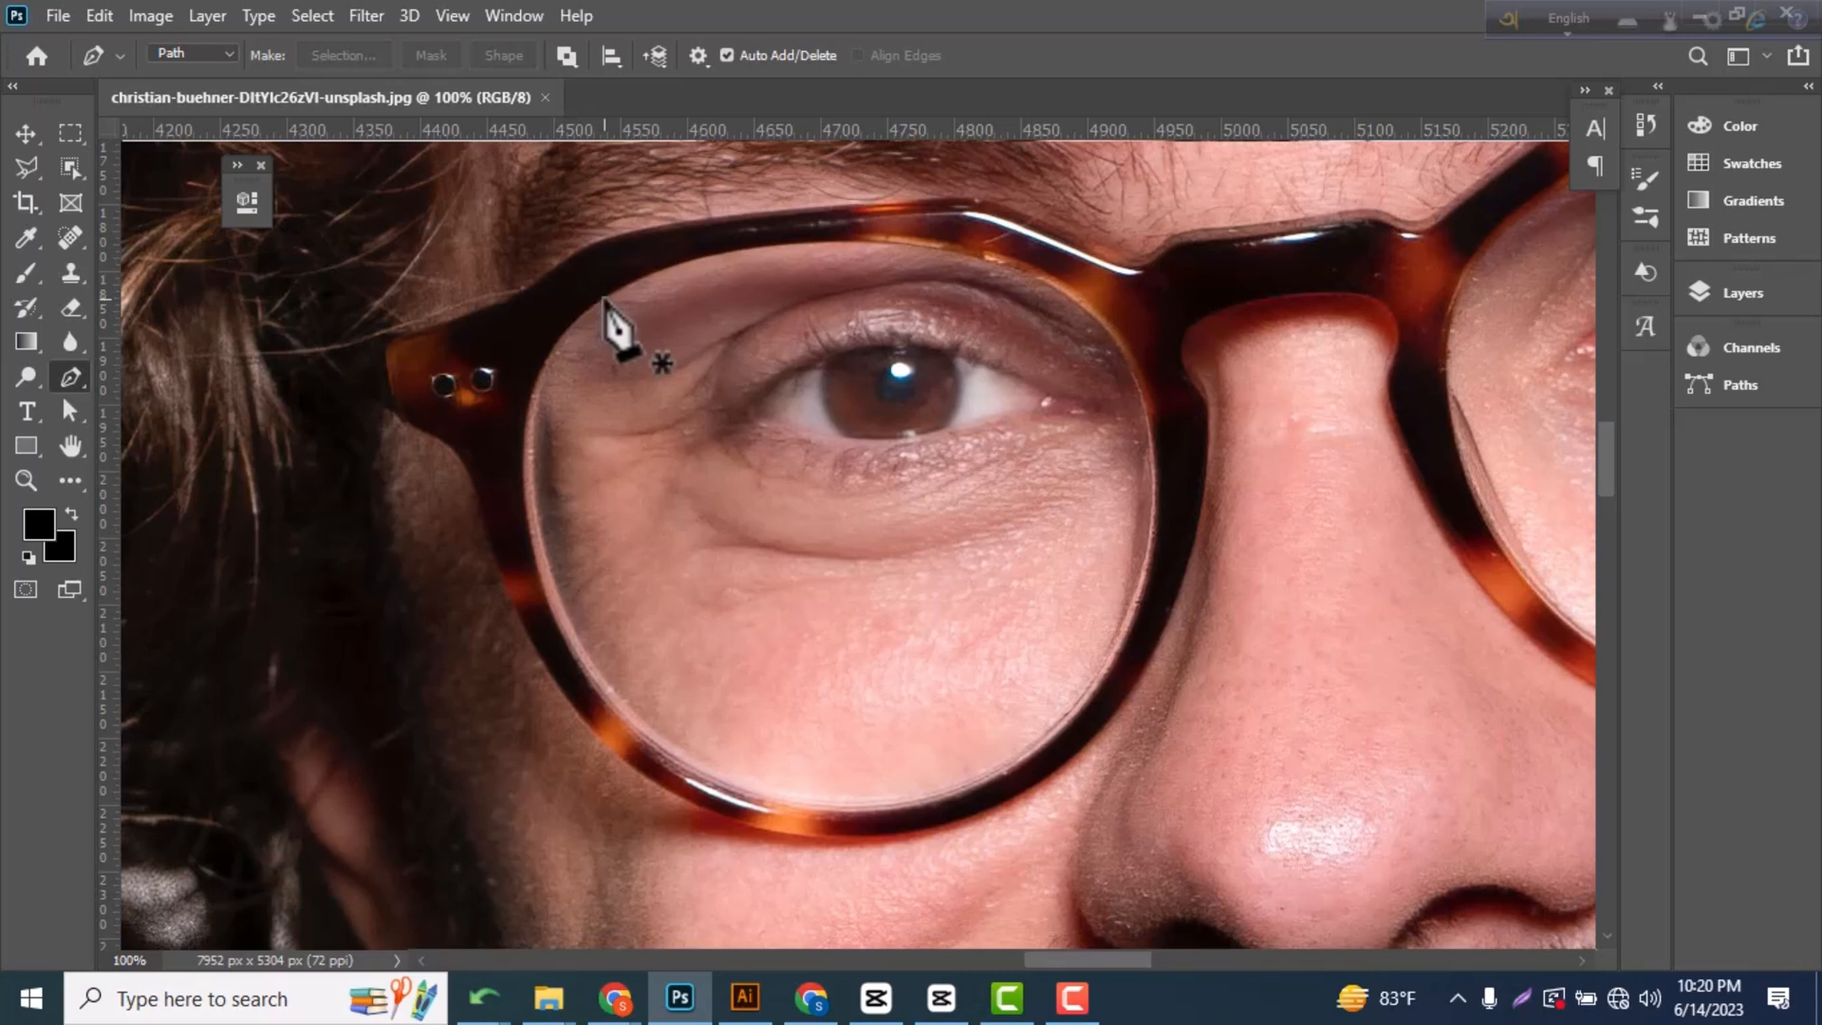
left_click(605, 300)
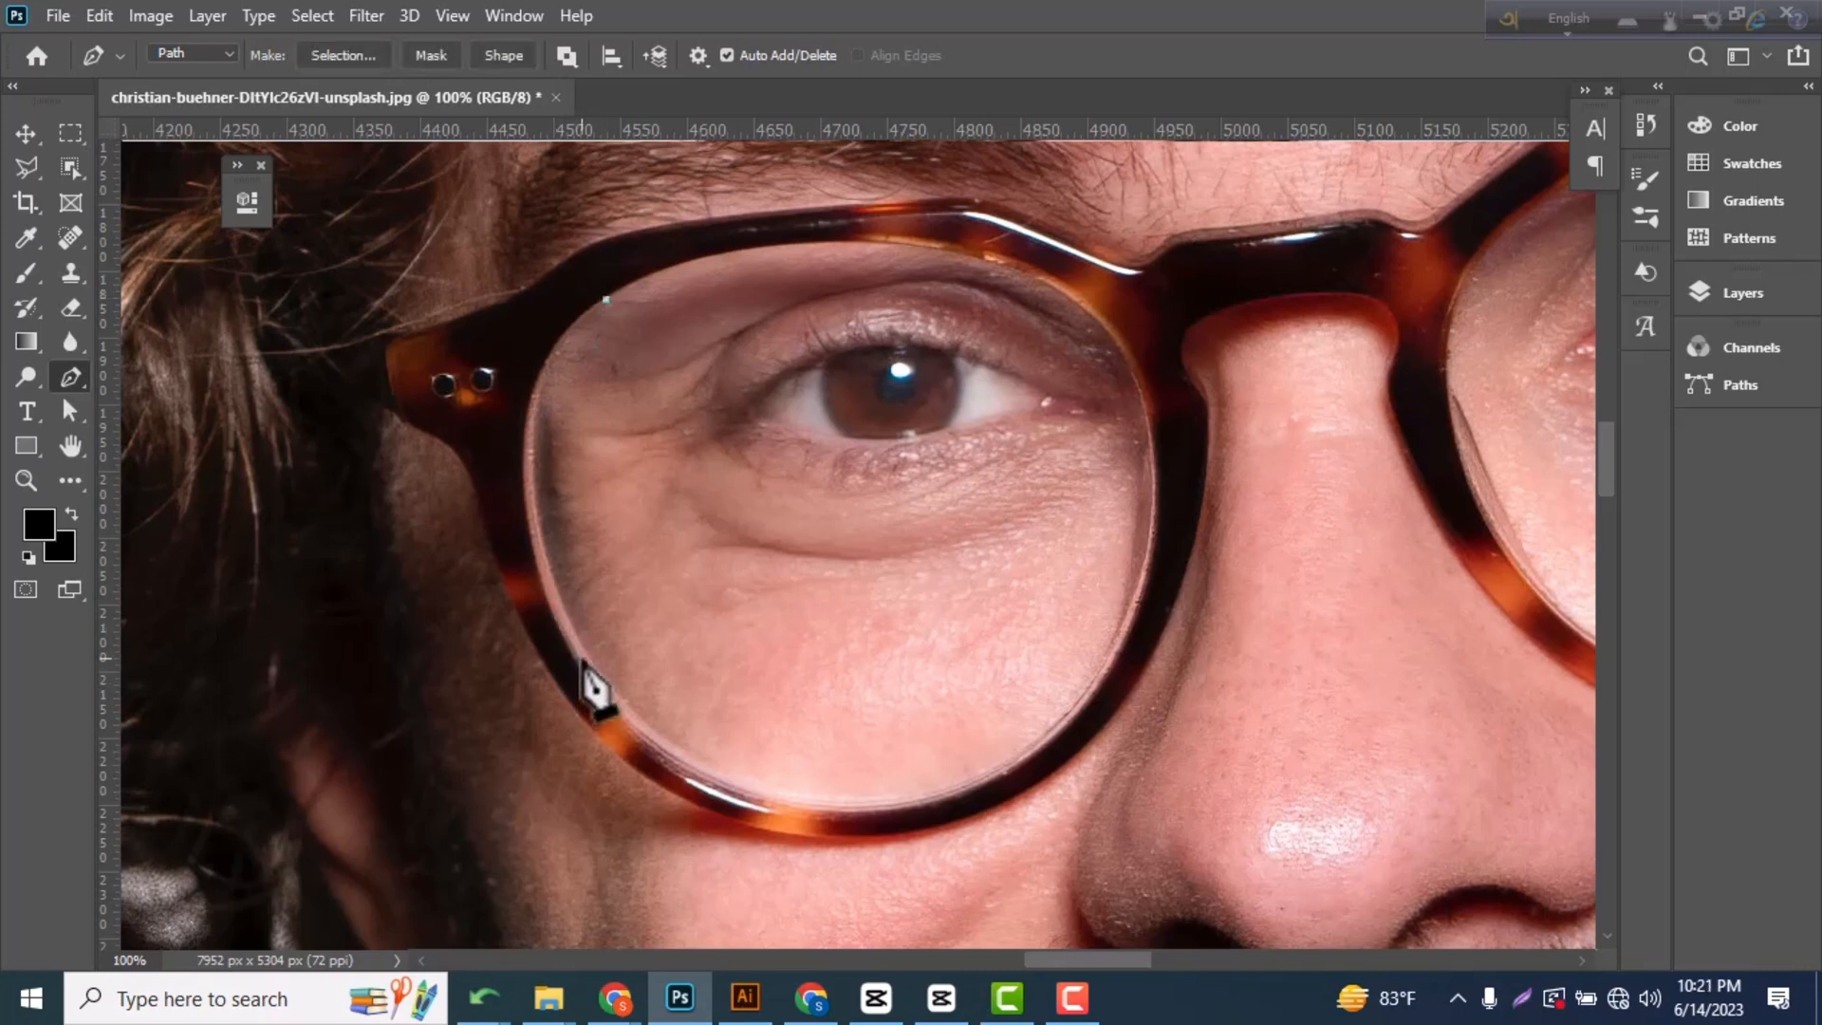
left_click_drag(583, 668, 729, 944)
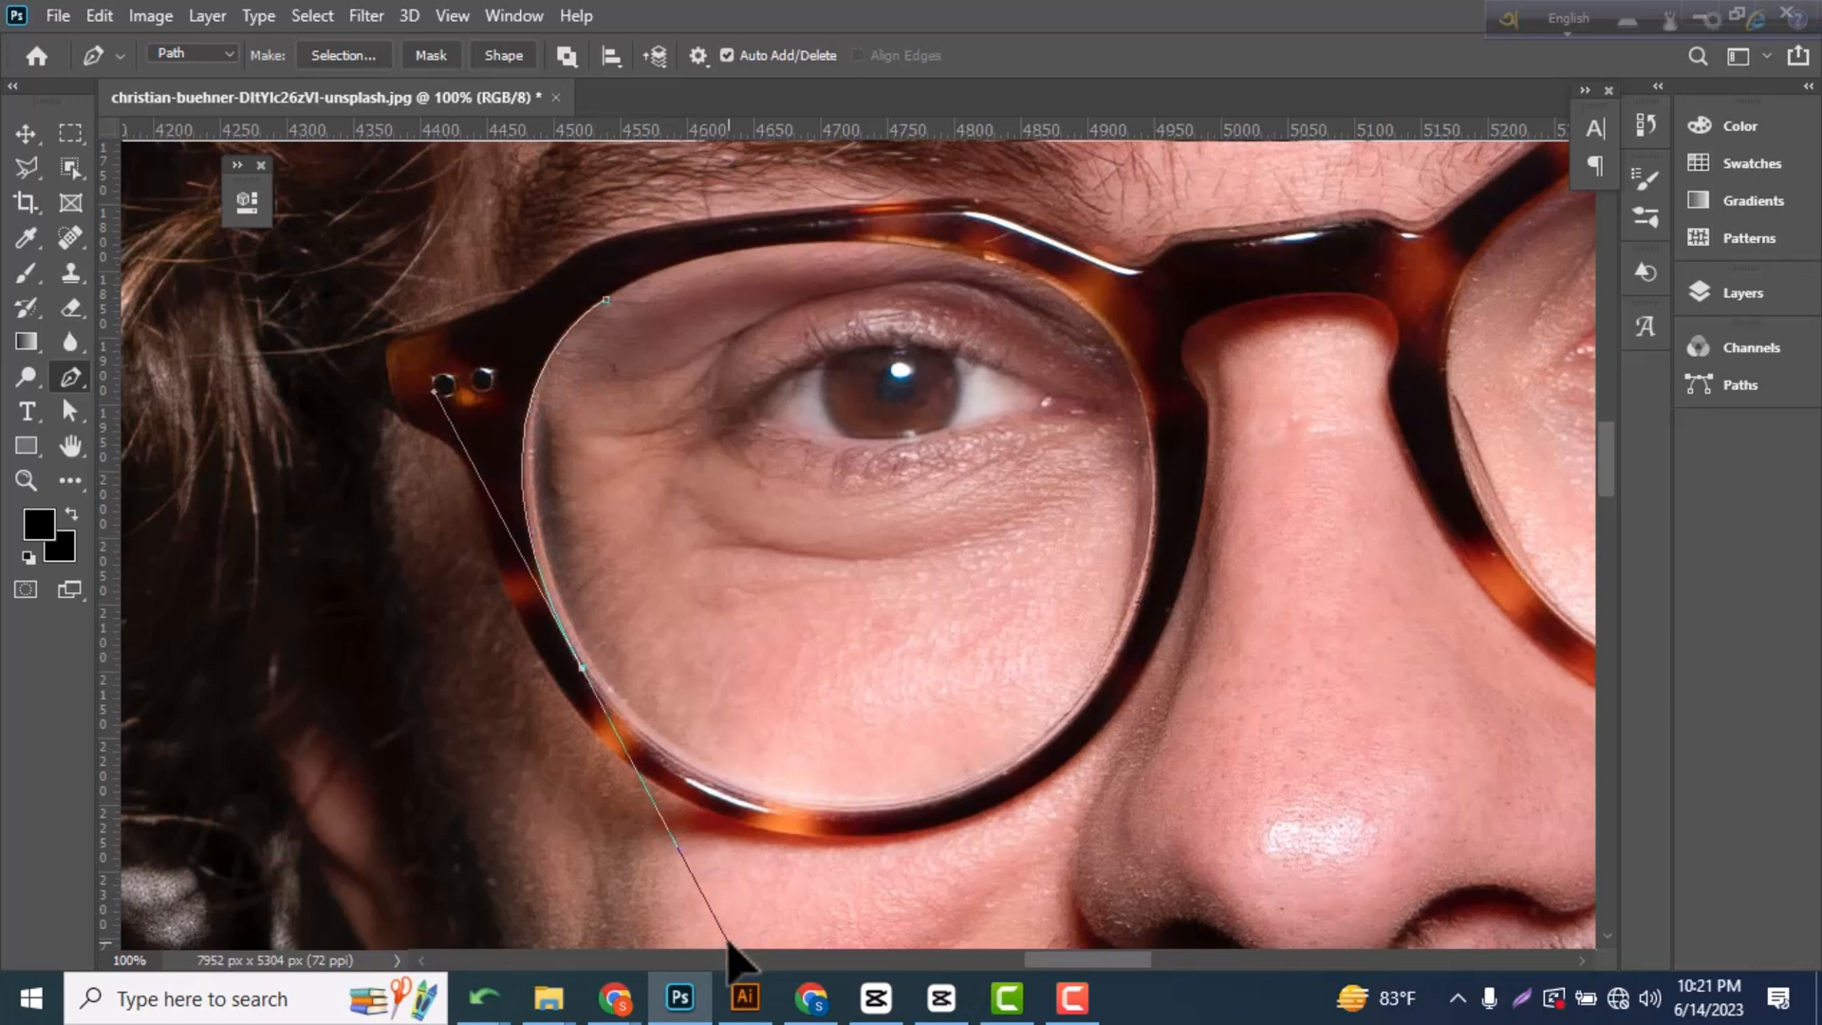
left_click(583, 667, "alt")
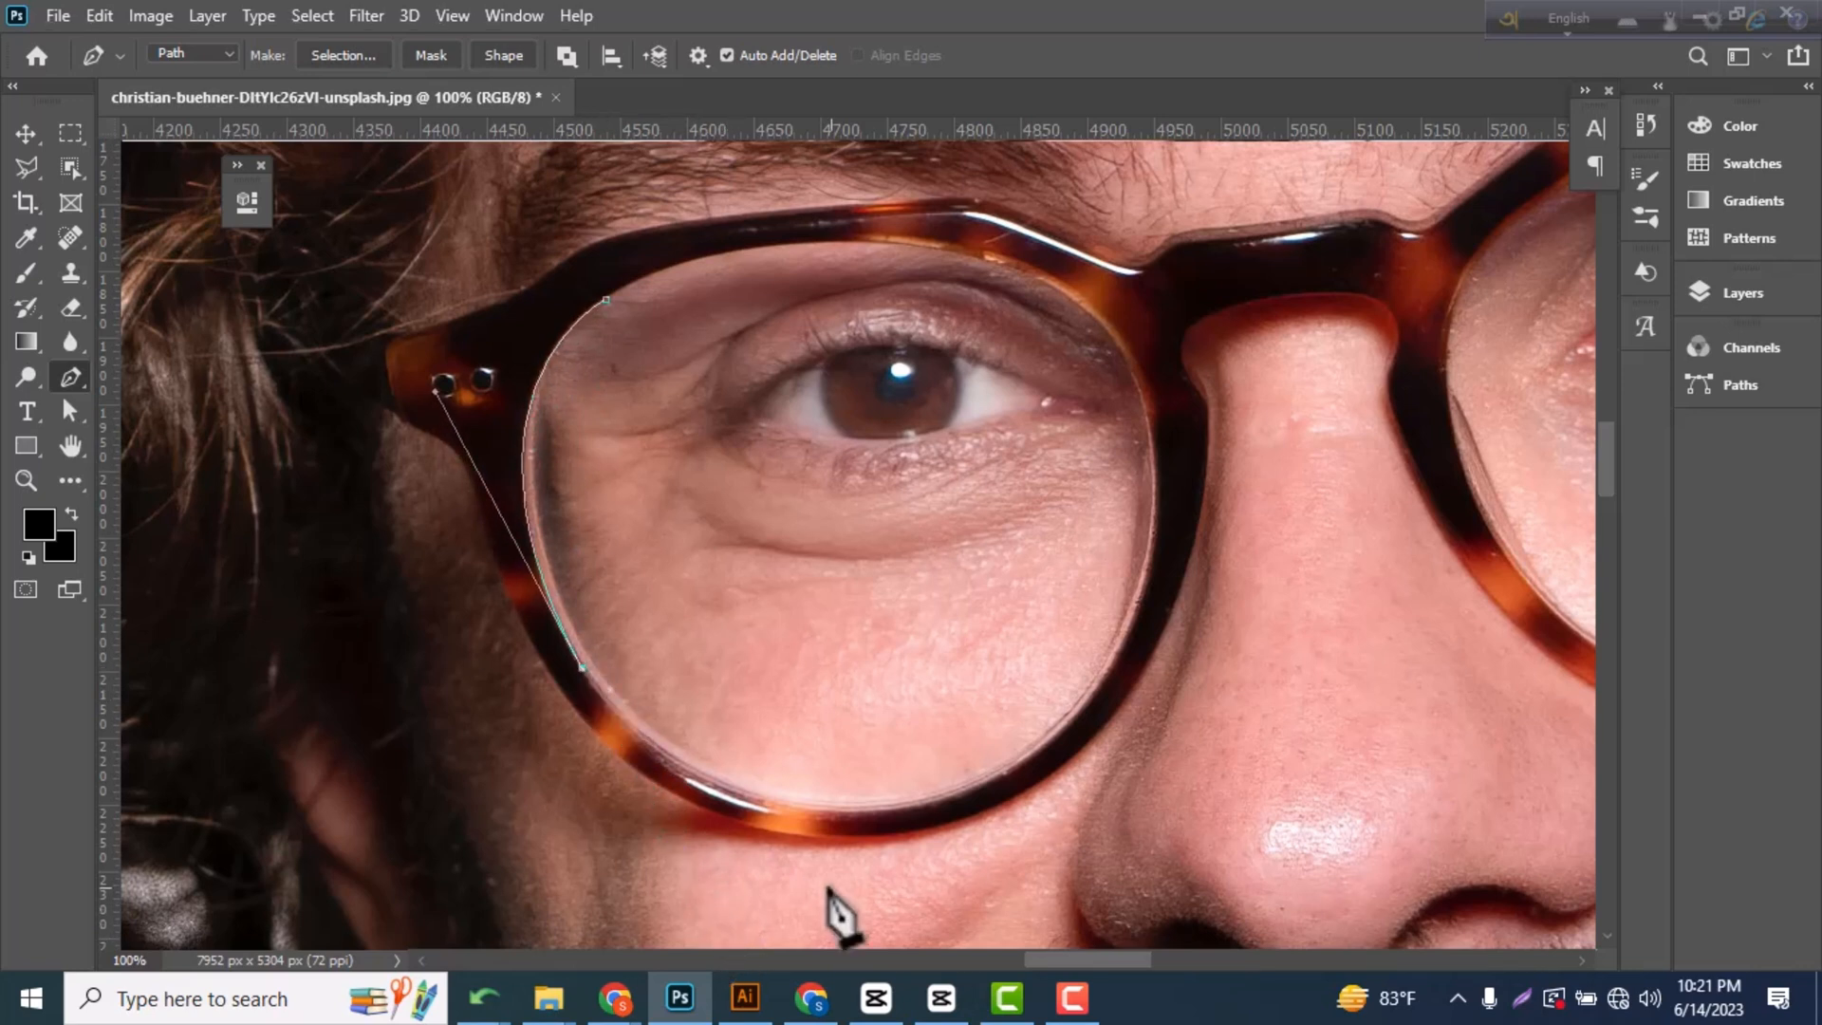
left_click_drag(970, 791, 1241, 710)
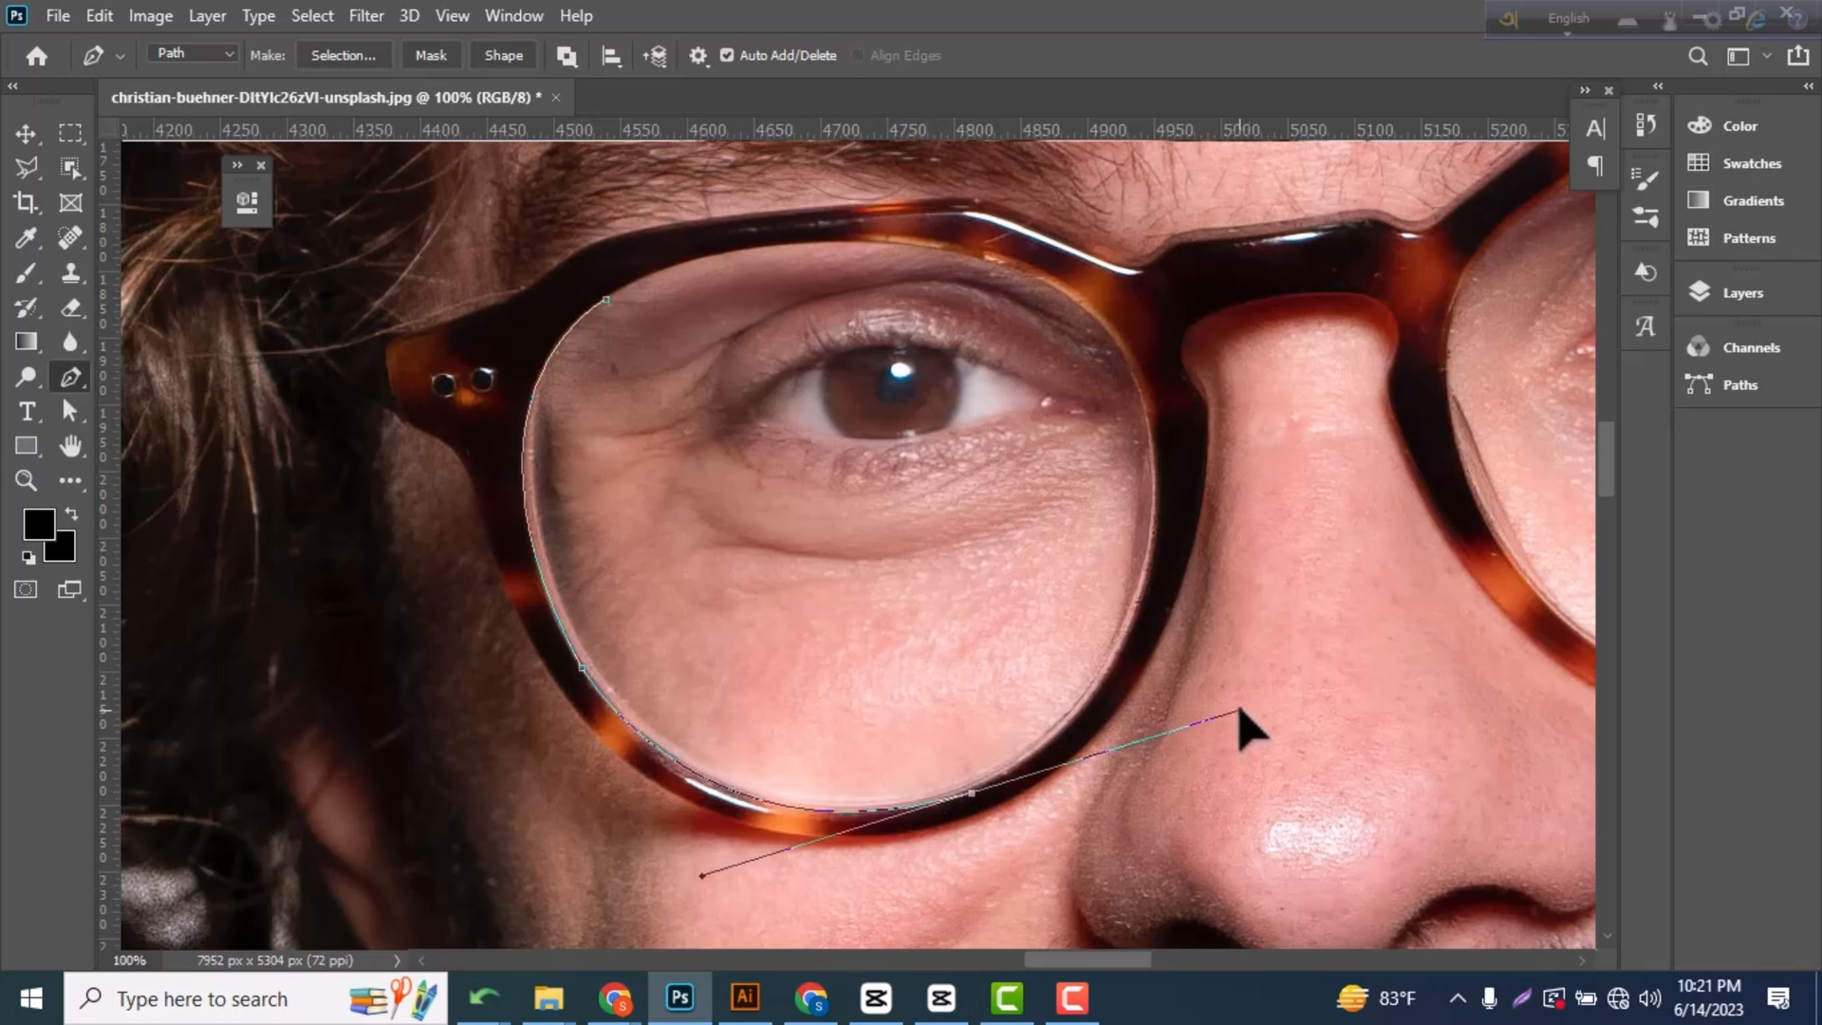
left_click(972, 792, "alt")
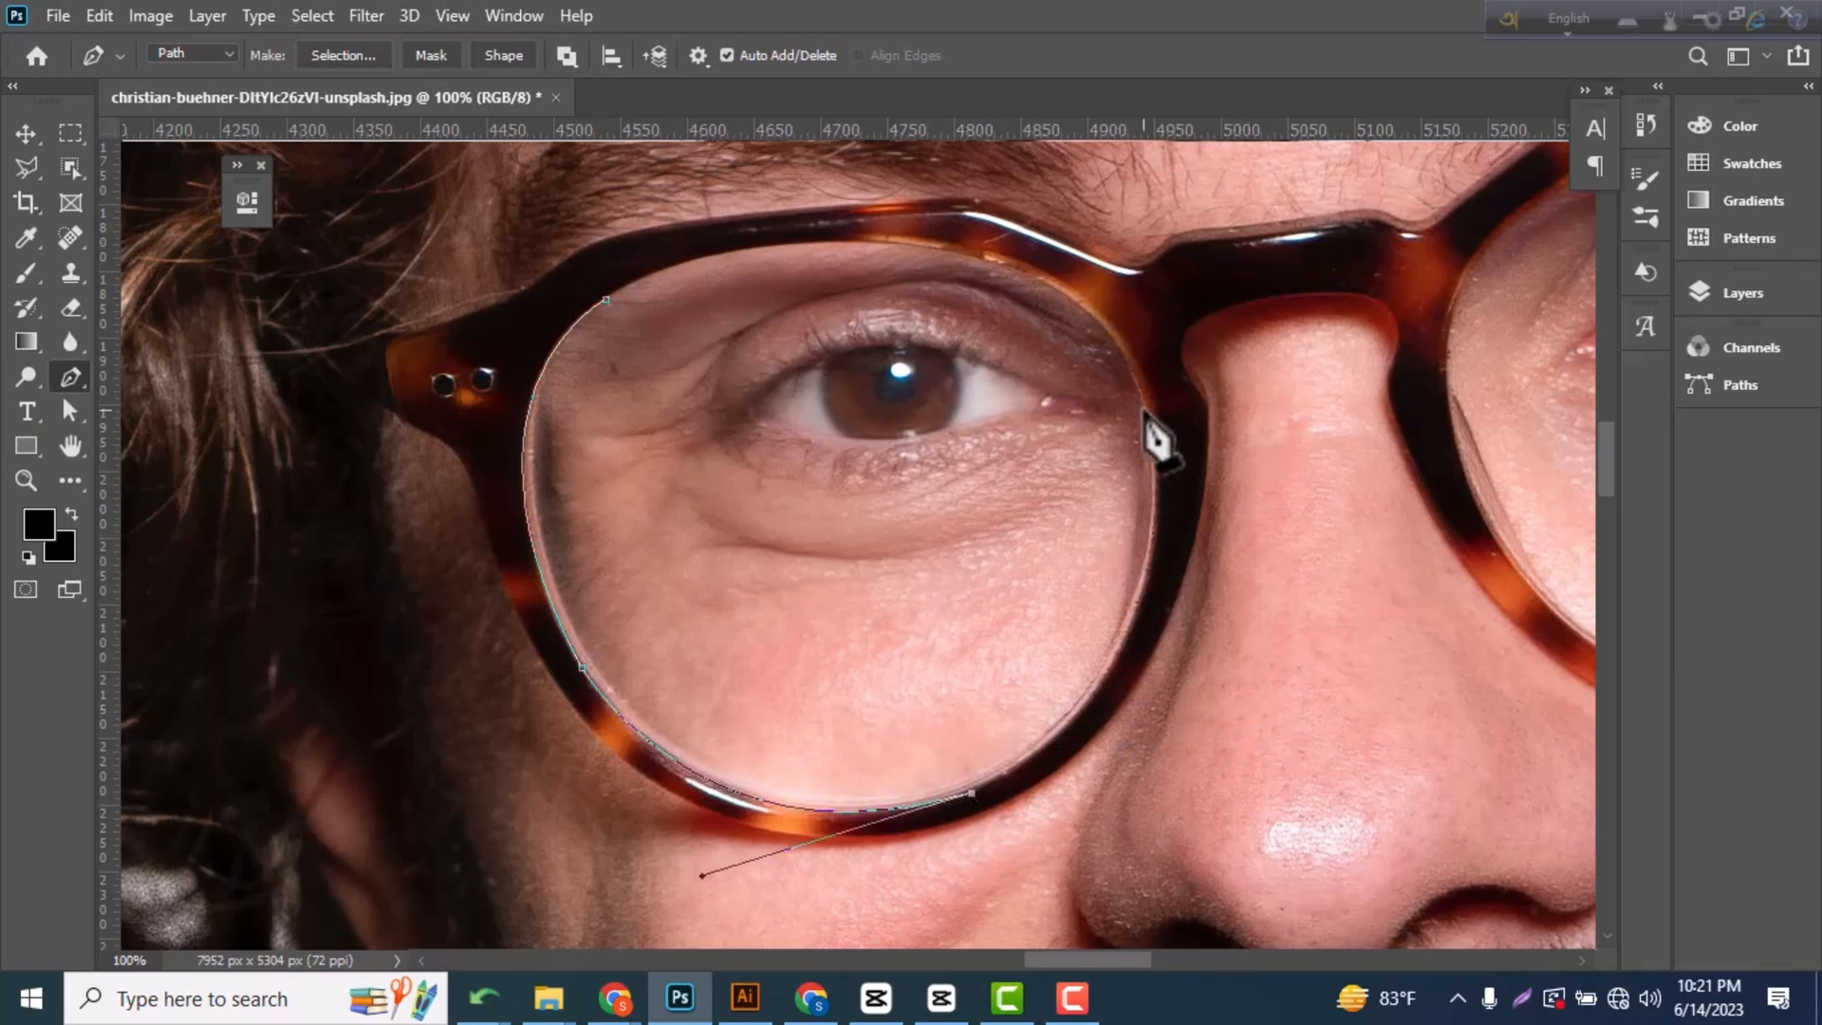
left_click_drag(1148, 406, 1090, 152)
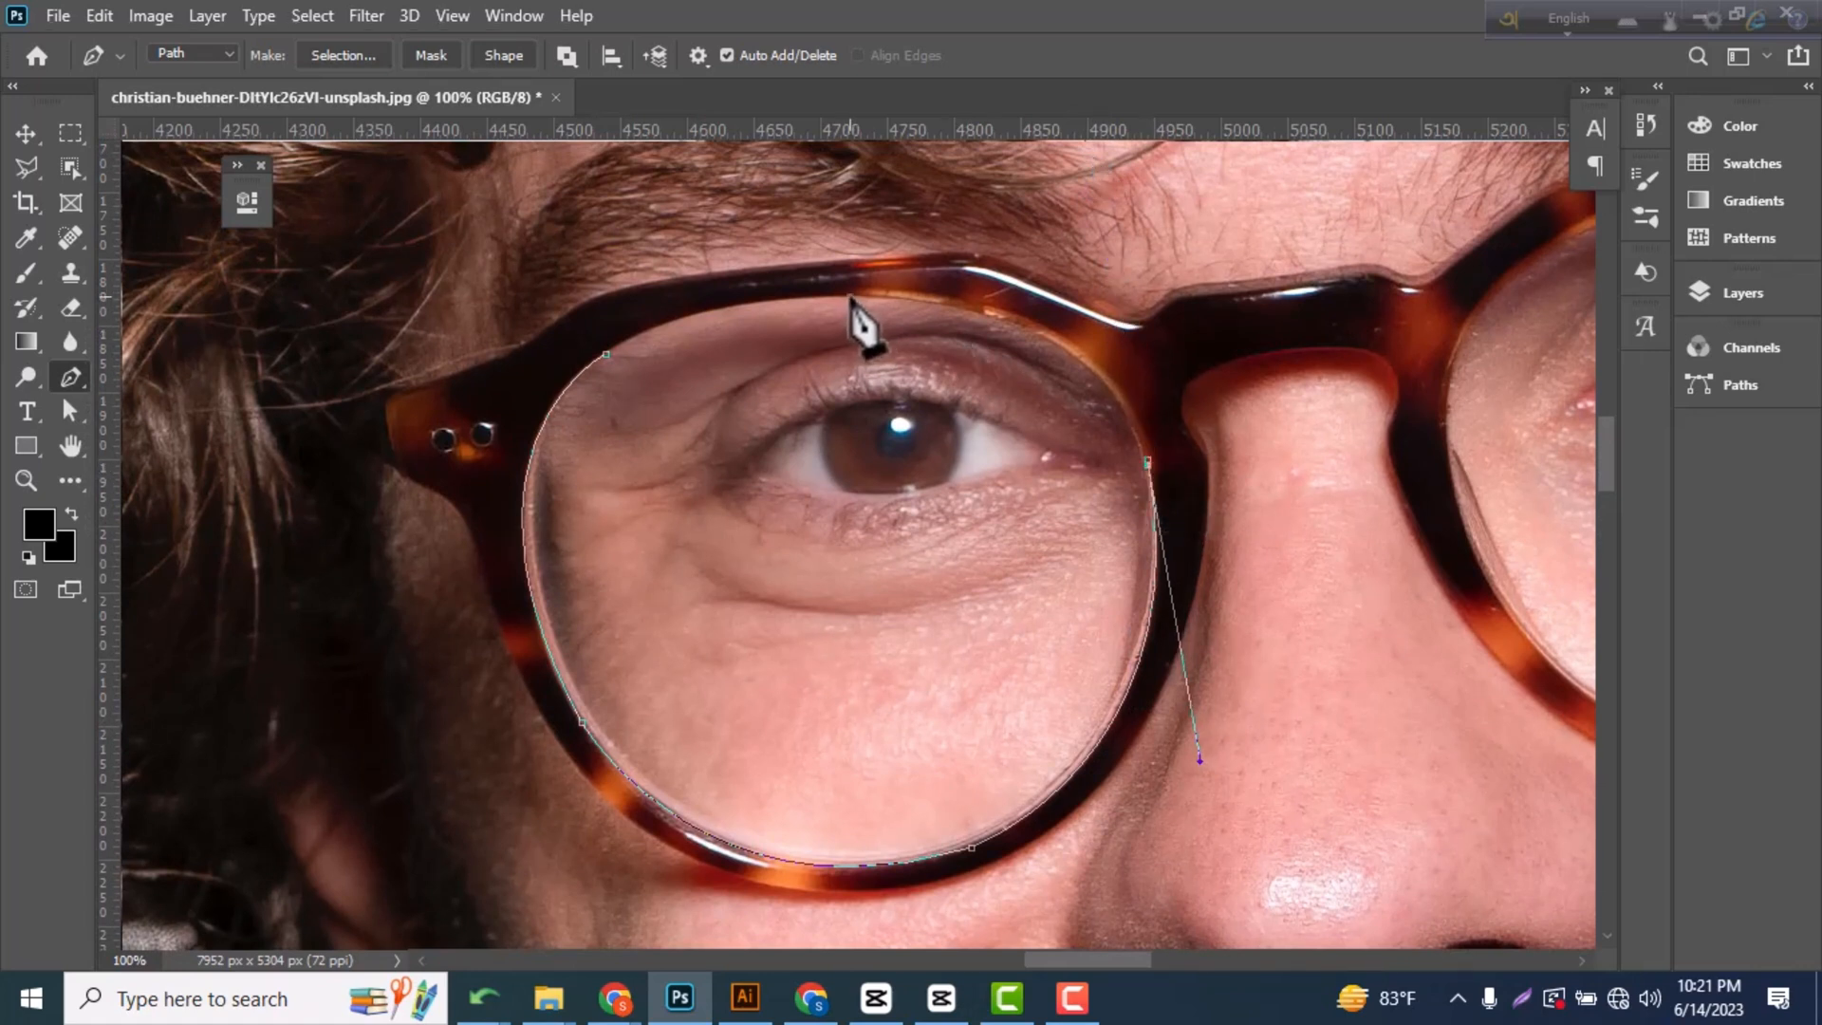
left_click_drag(851, 297, 812, 239)
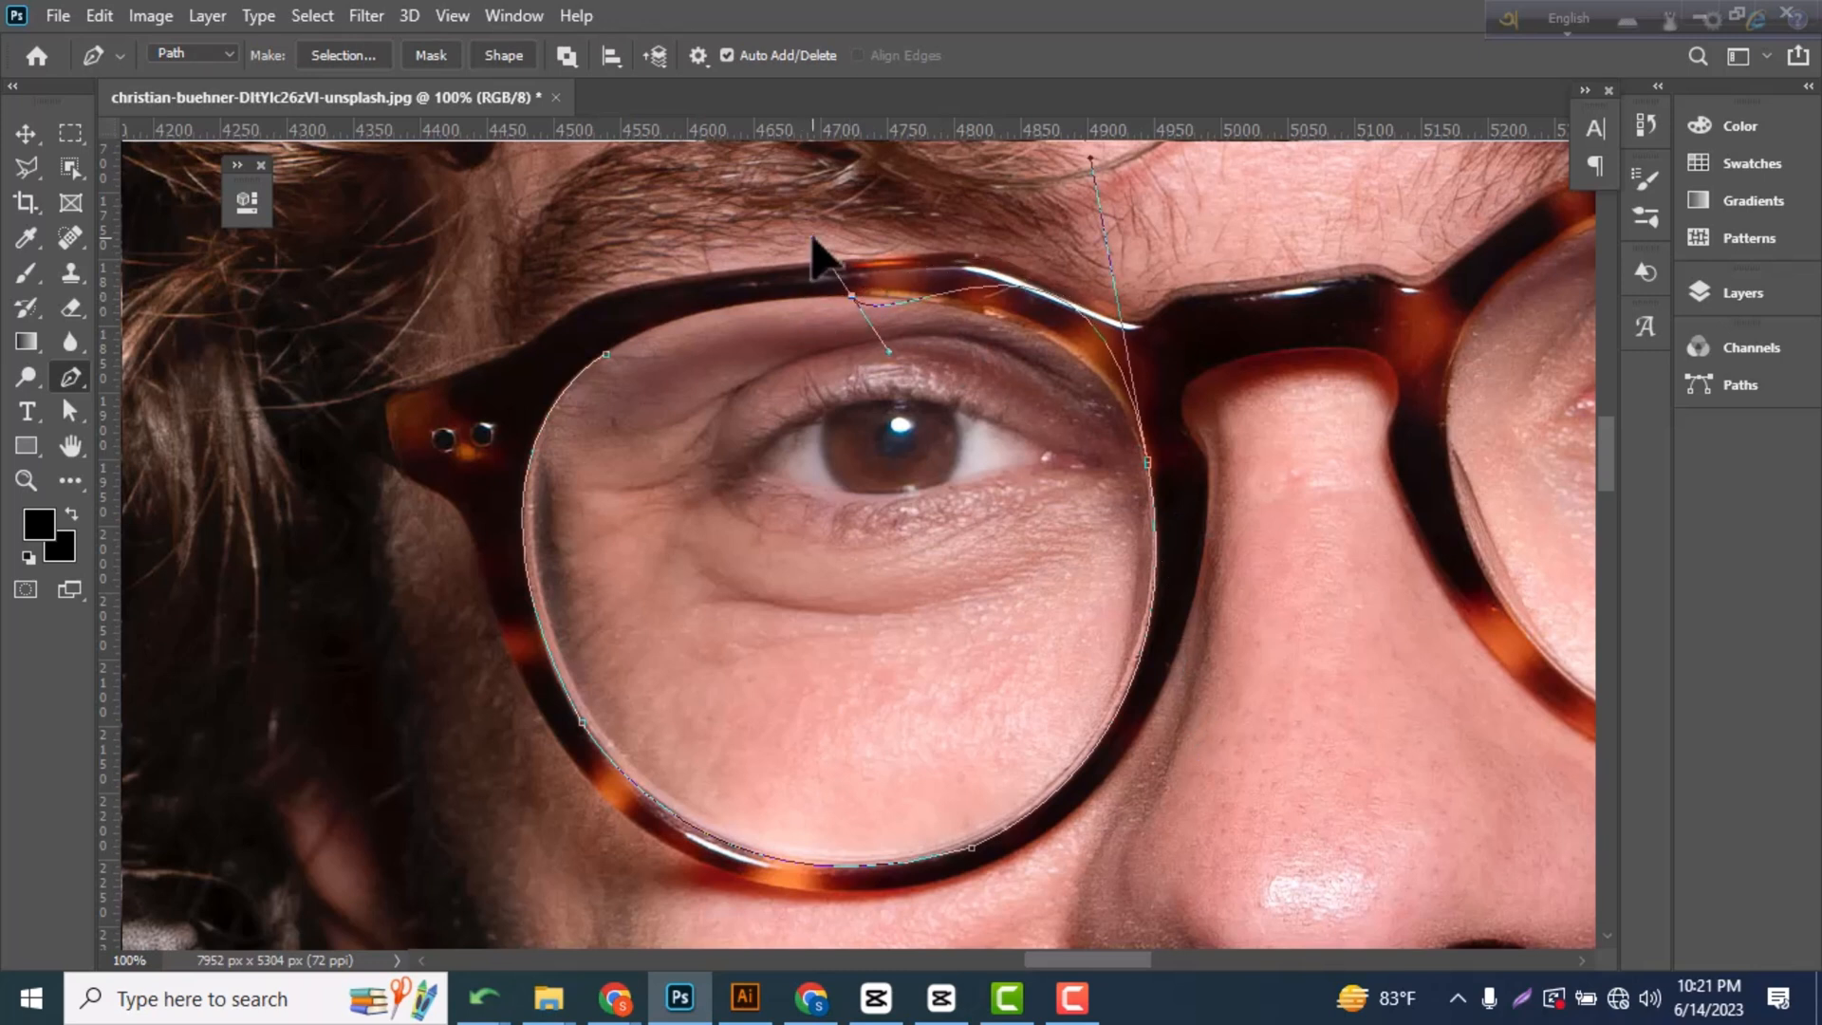
key("ctrl+z")
key("ctrl+z")
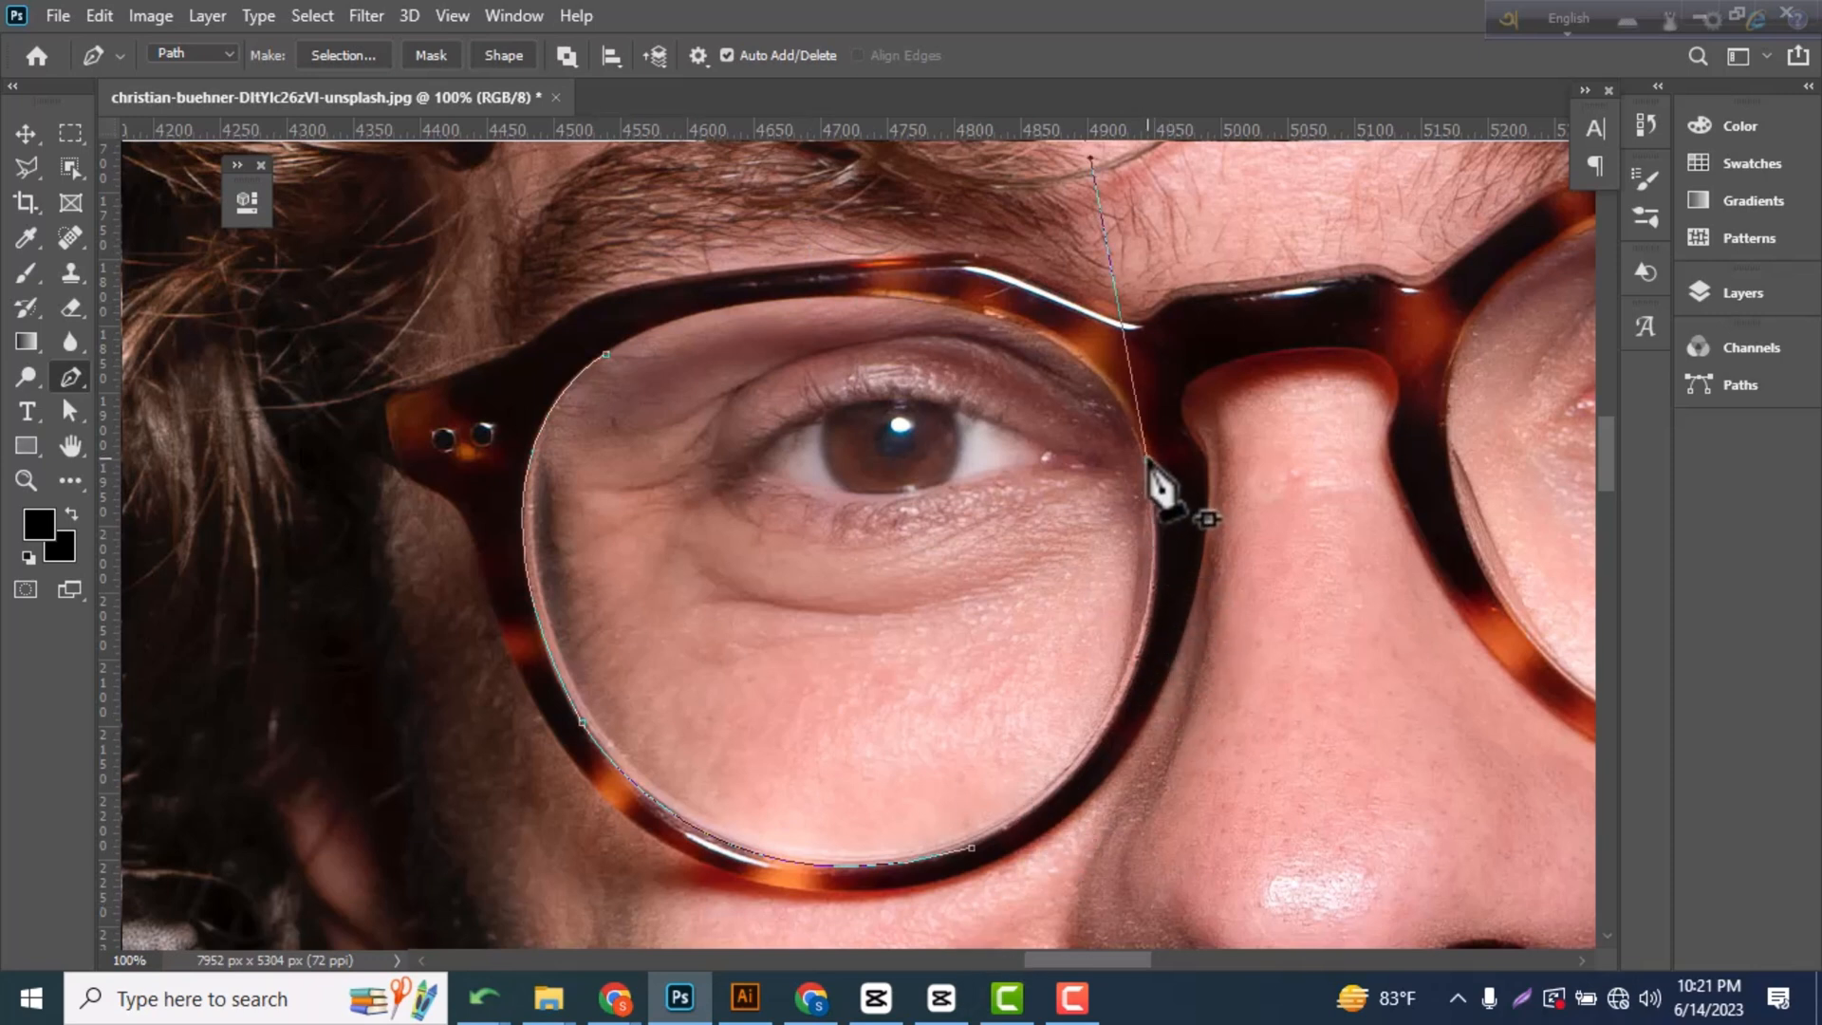
key("ctrl+z")
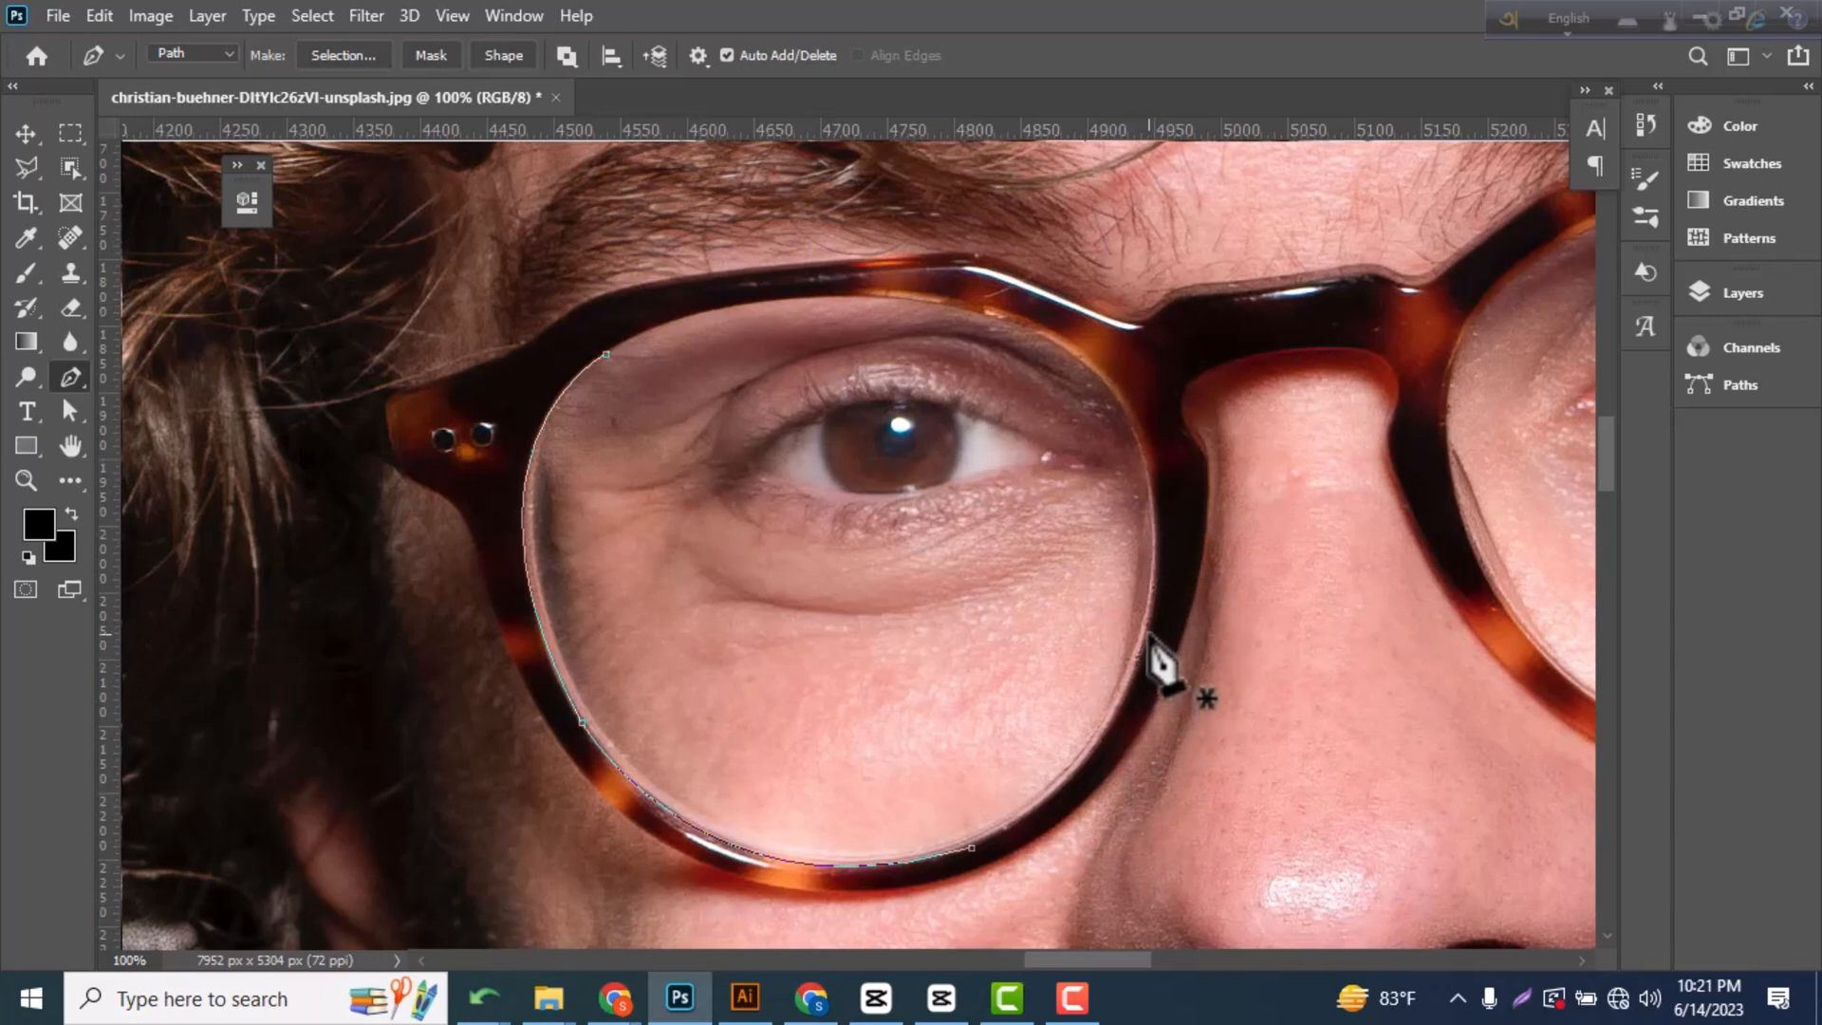
left_click_drag(1150, 630, 1151, 537)
key("ctrl+z")
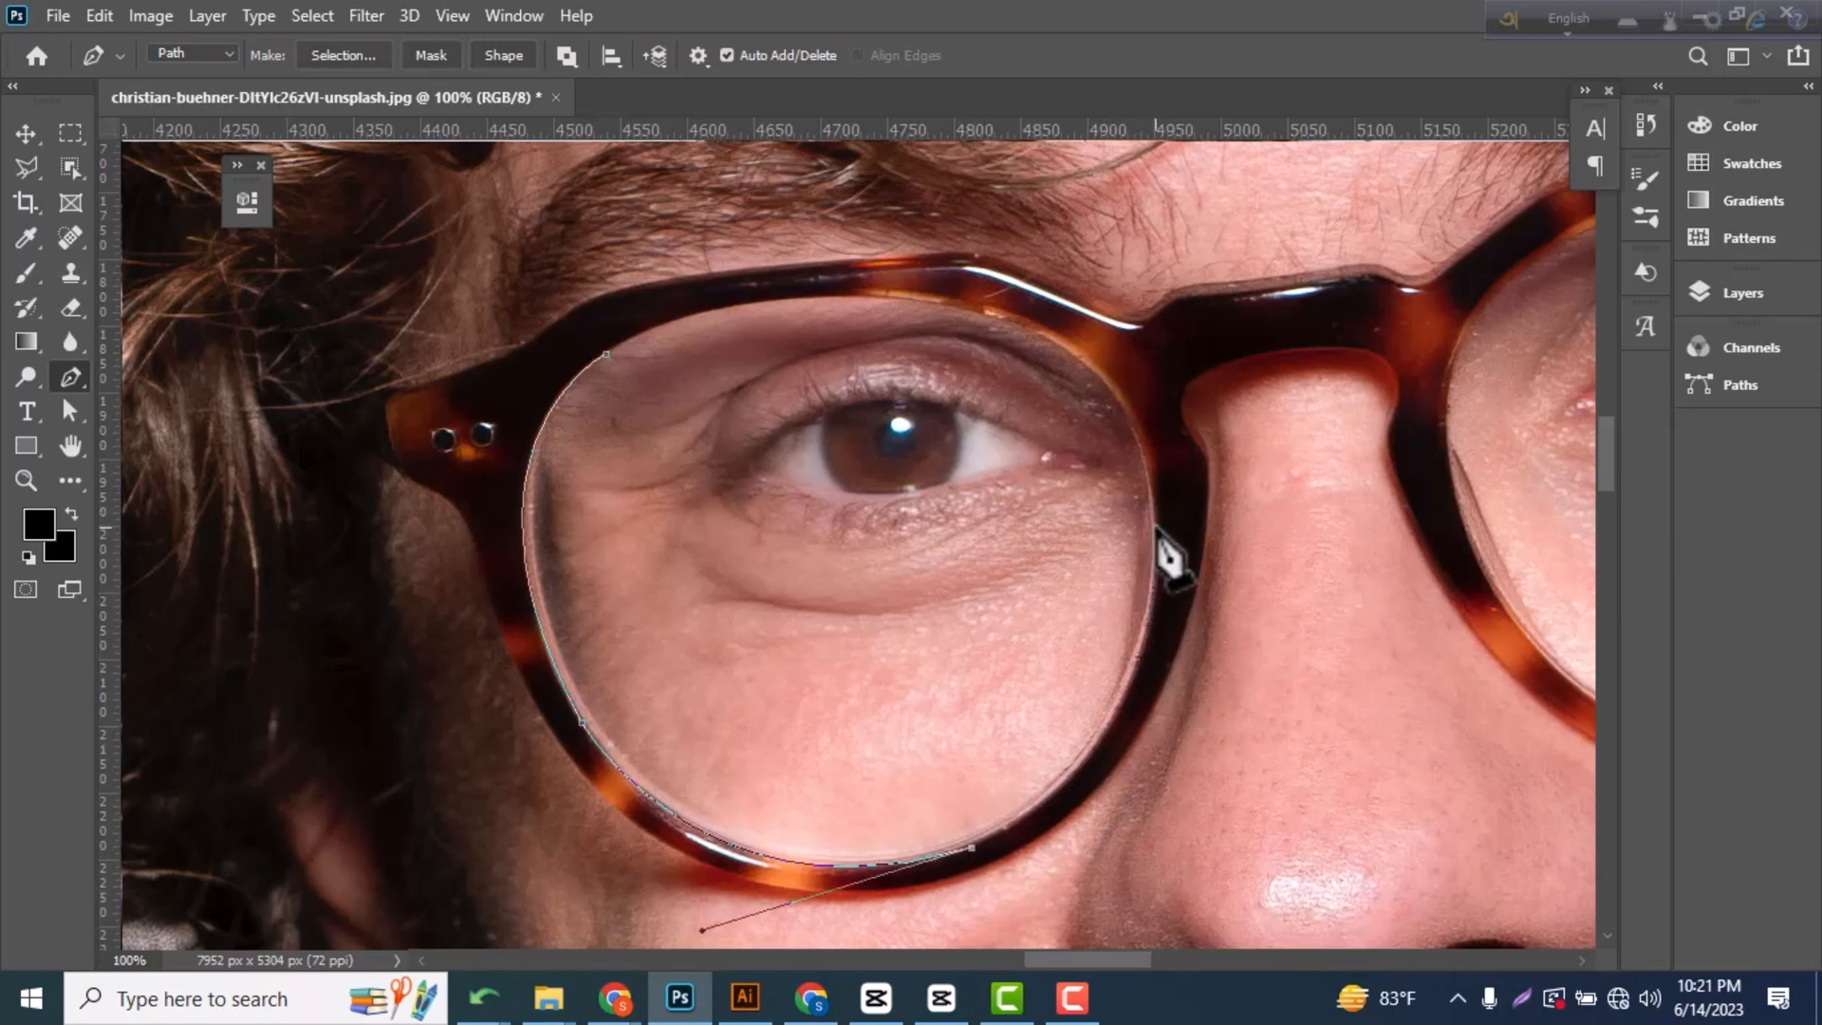
Continue the left lens path up the nose side and across the upper rim, closing it at the starting anchor.
left_click_drag(1156, 526, 1154, 280)
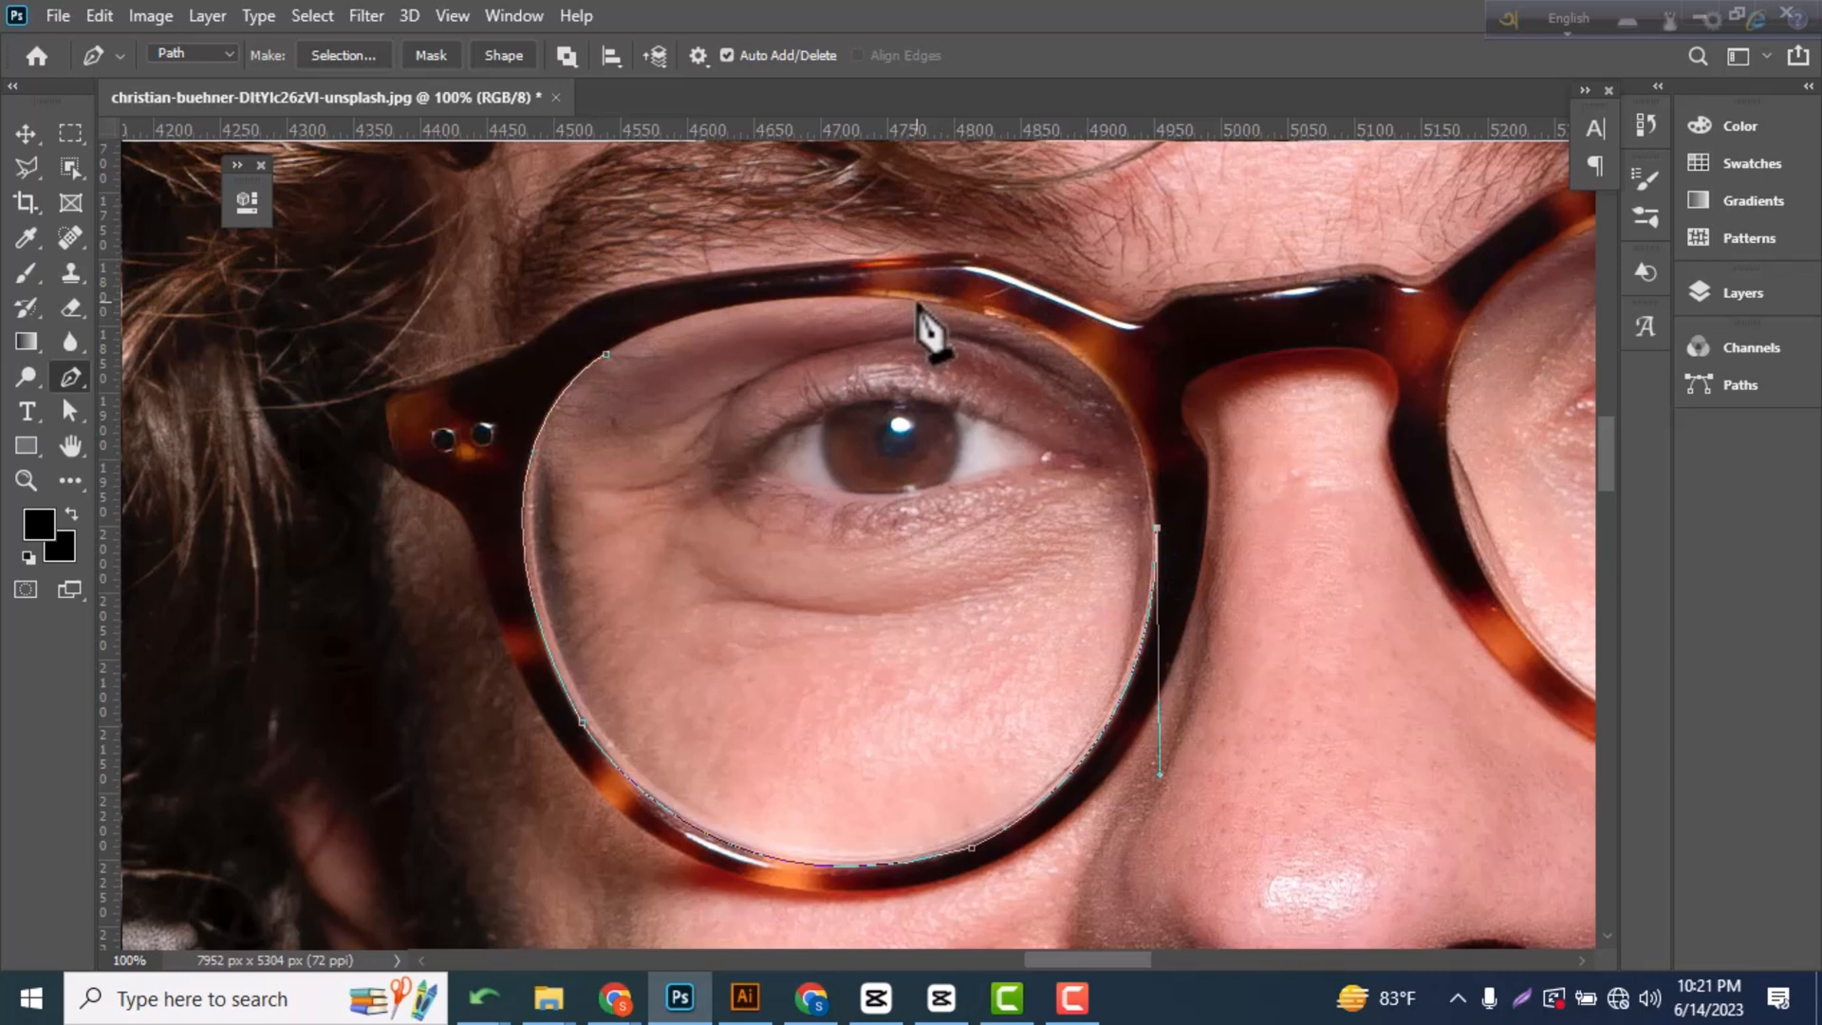
left_click_drag(918, 302, 658, 285)
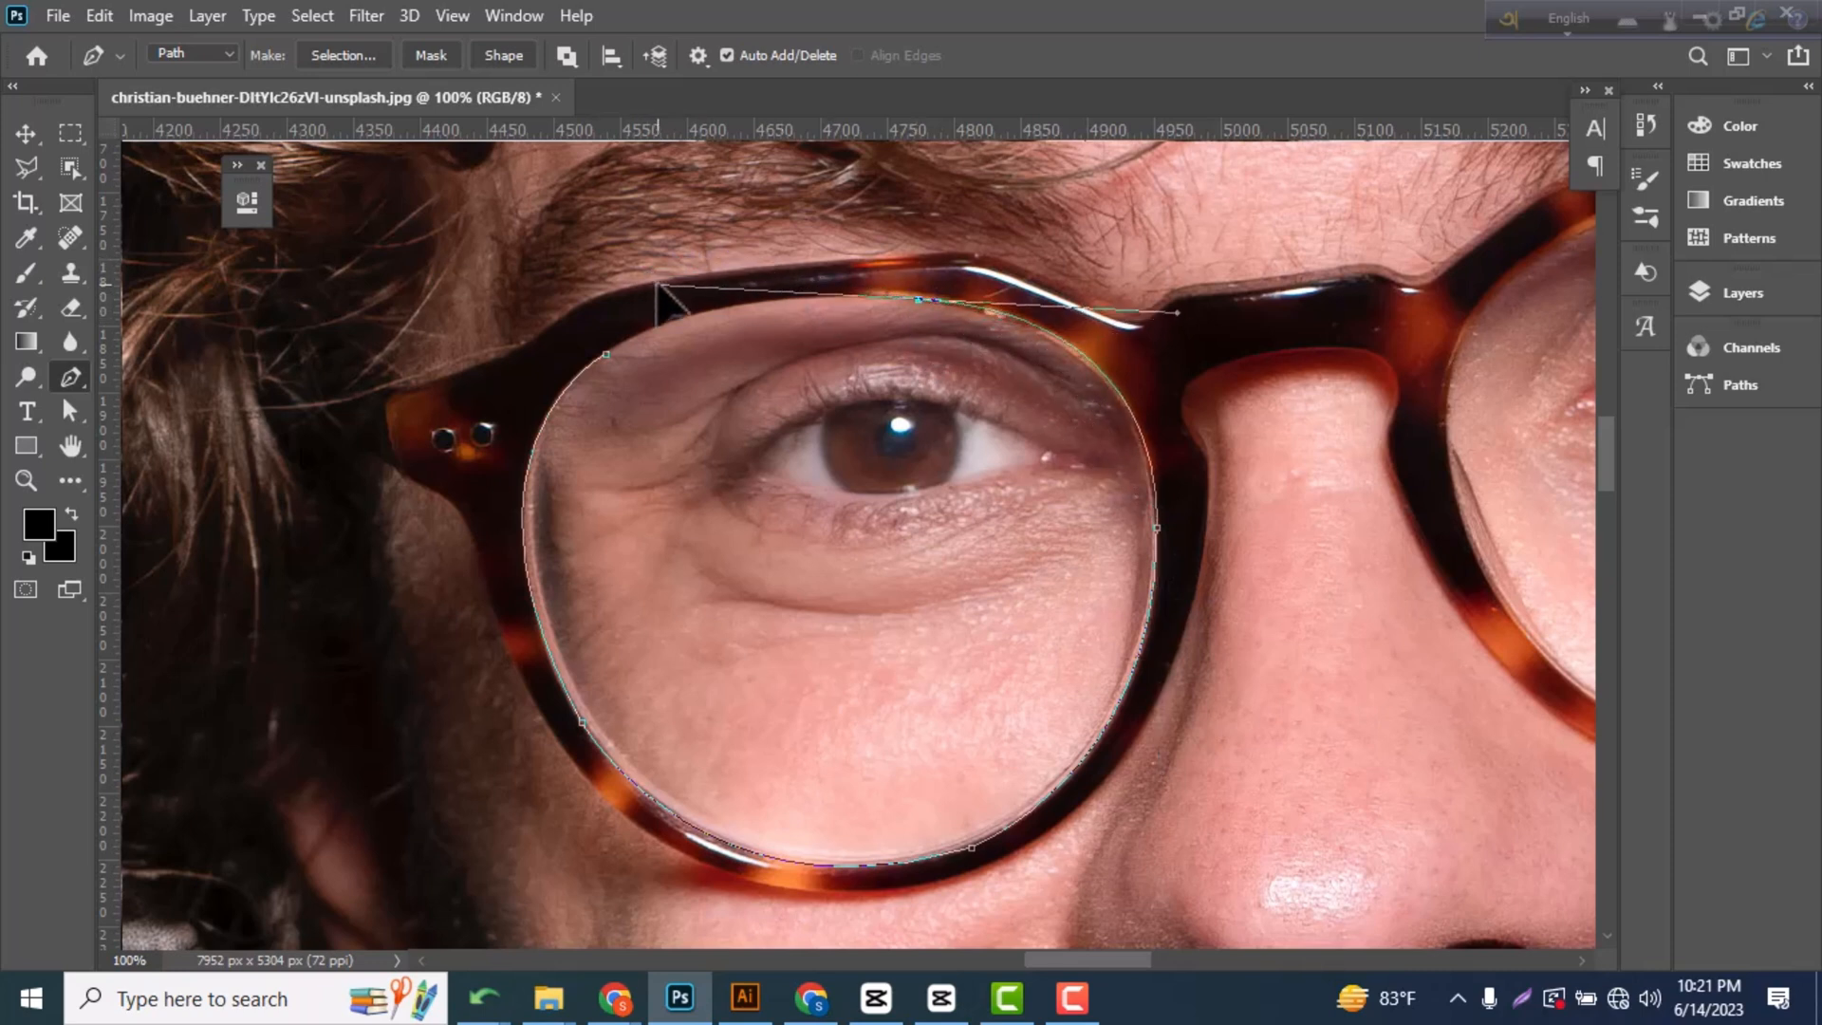
left_click(917, 301, "alt")
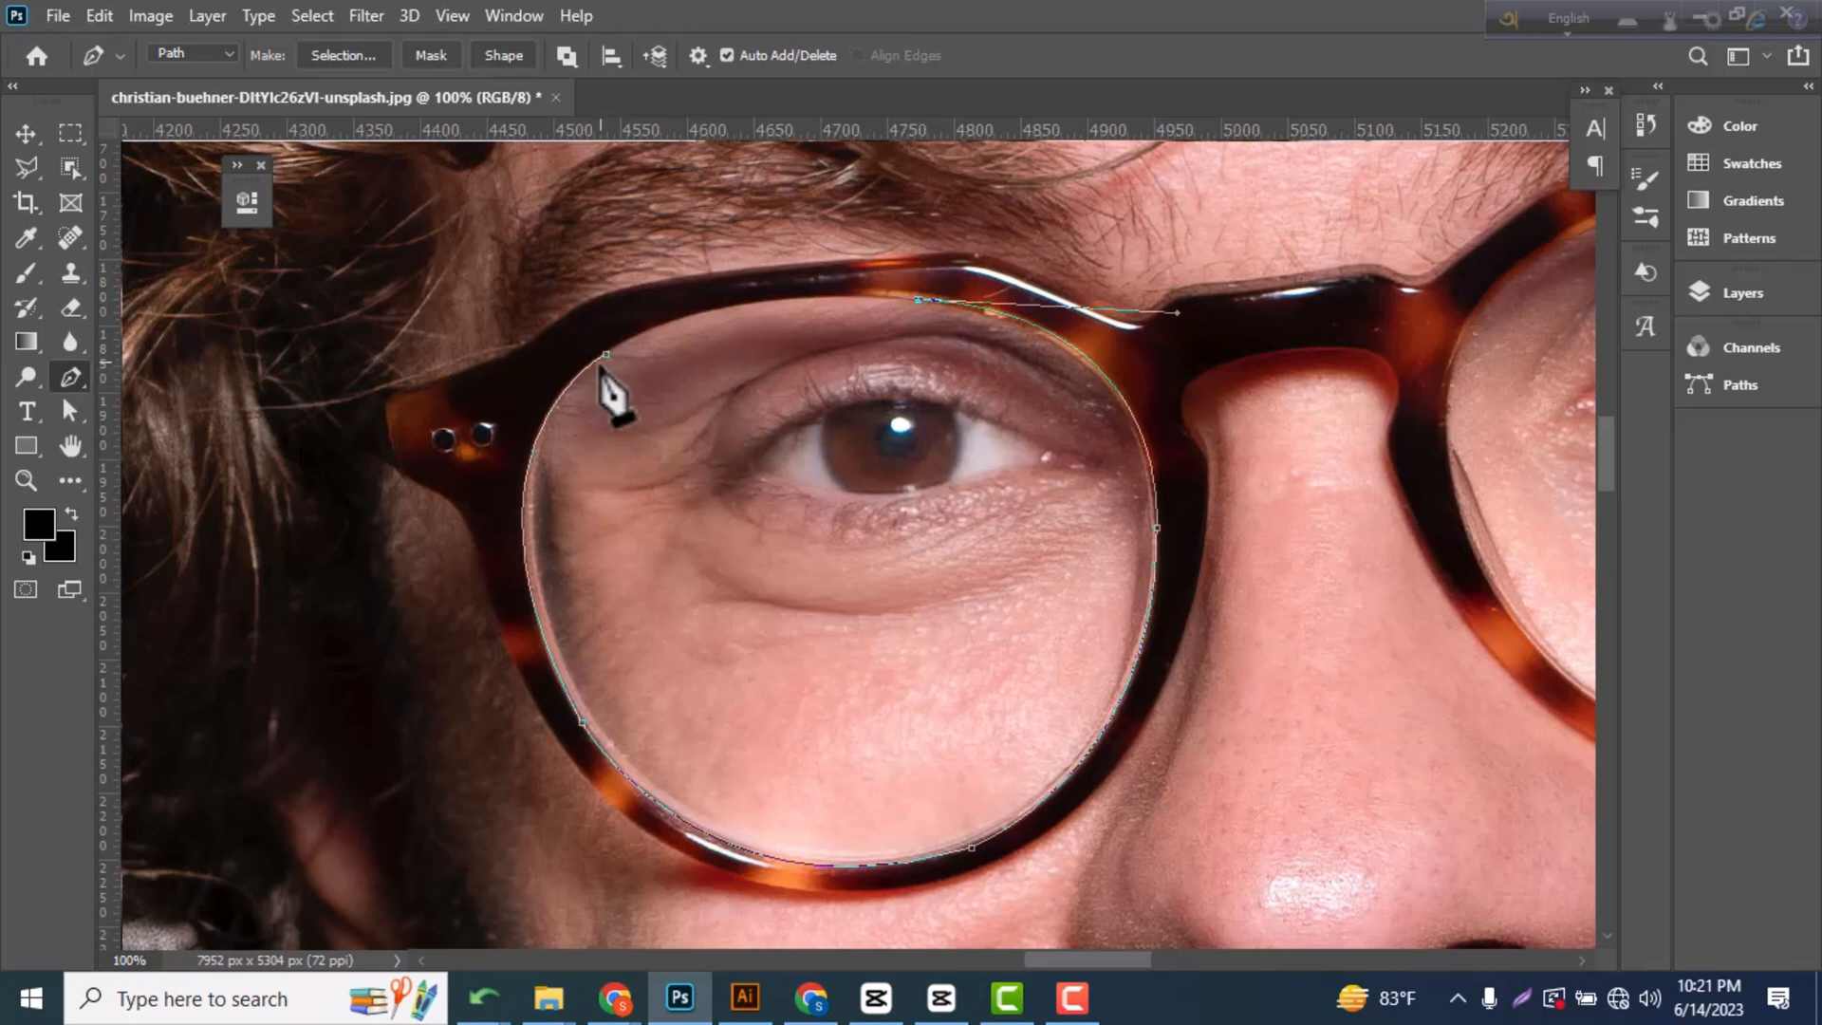
left_click_drag(607, 355, 476, 435)
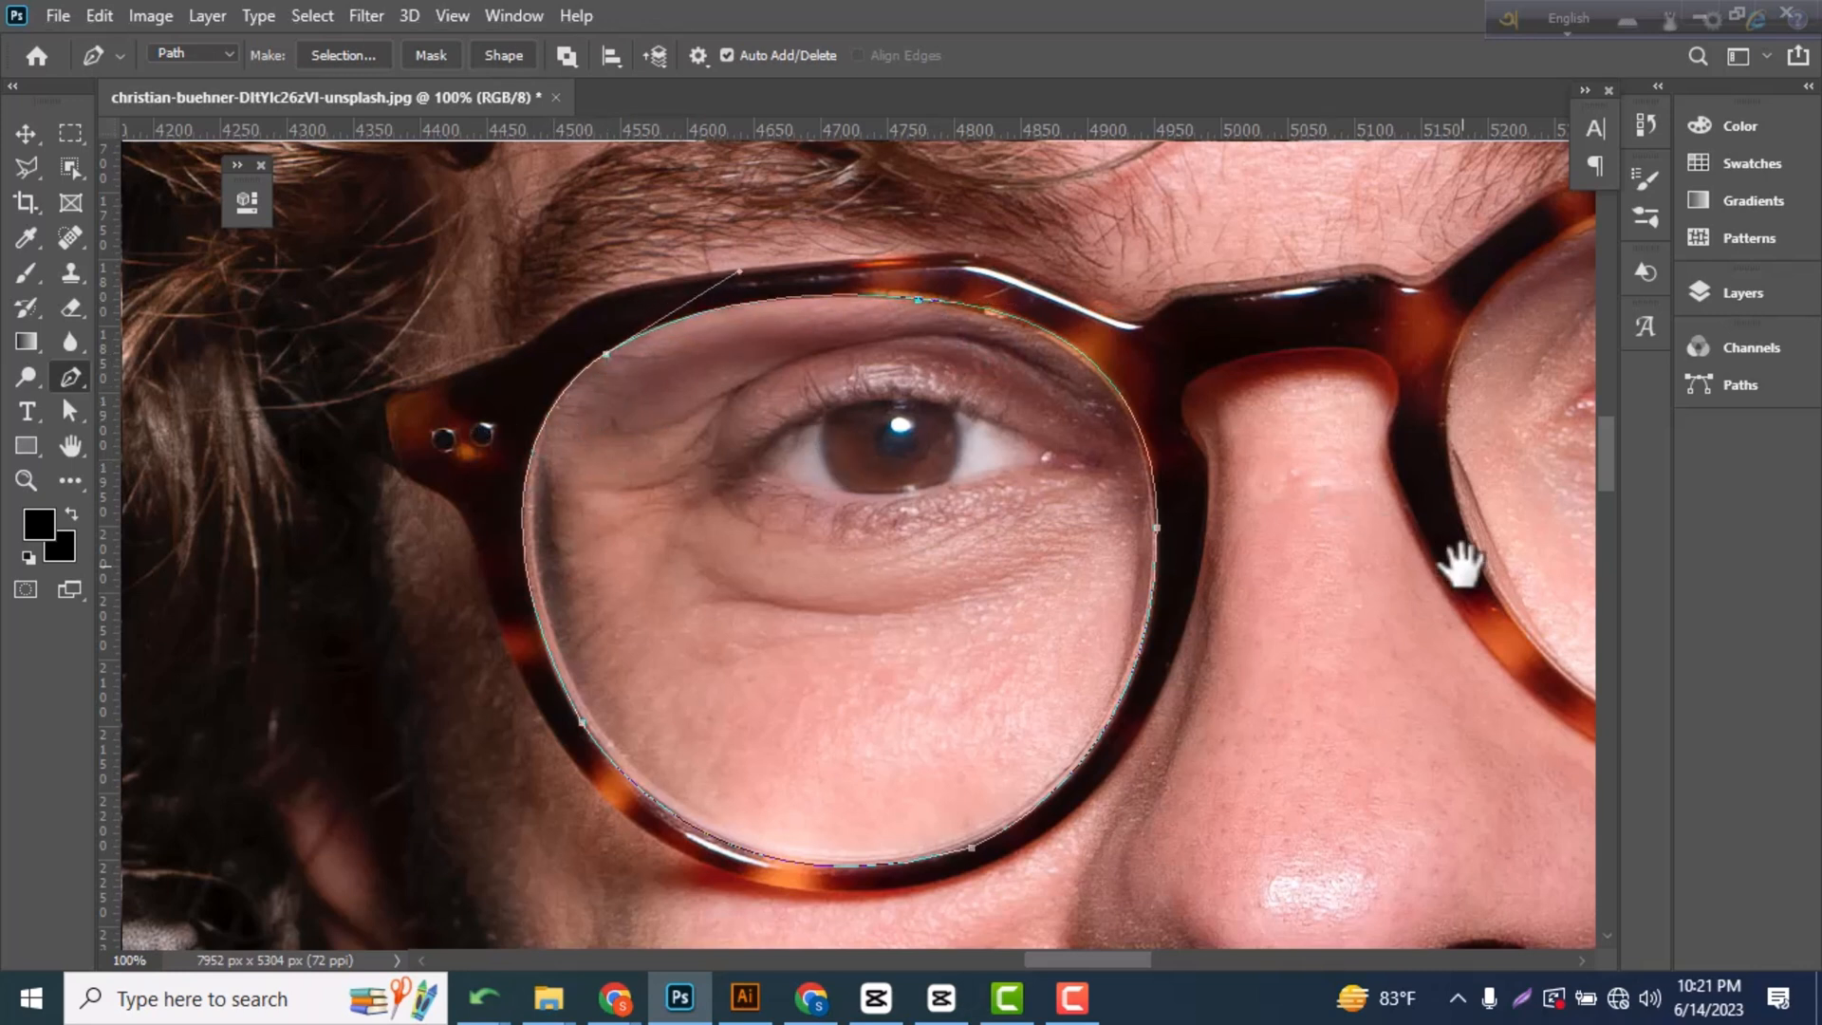
Trace a closed Pen tool path around the inner rim of the right lens.
left_click_drag(1456, 561, 629, 571)
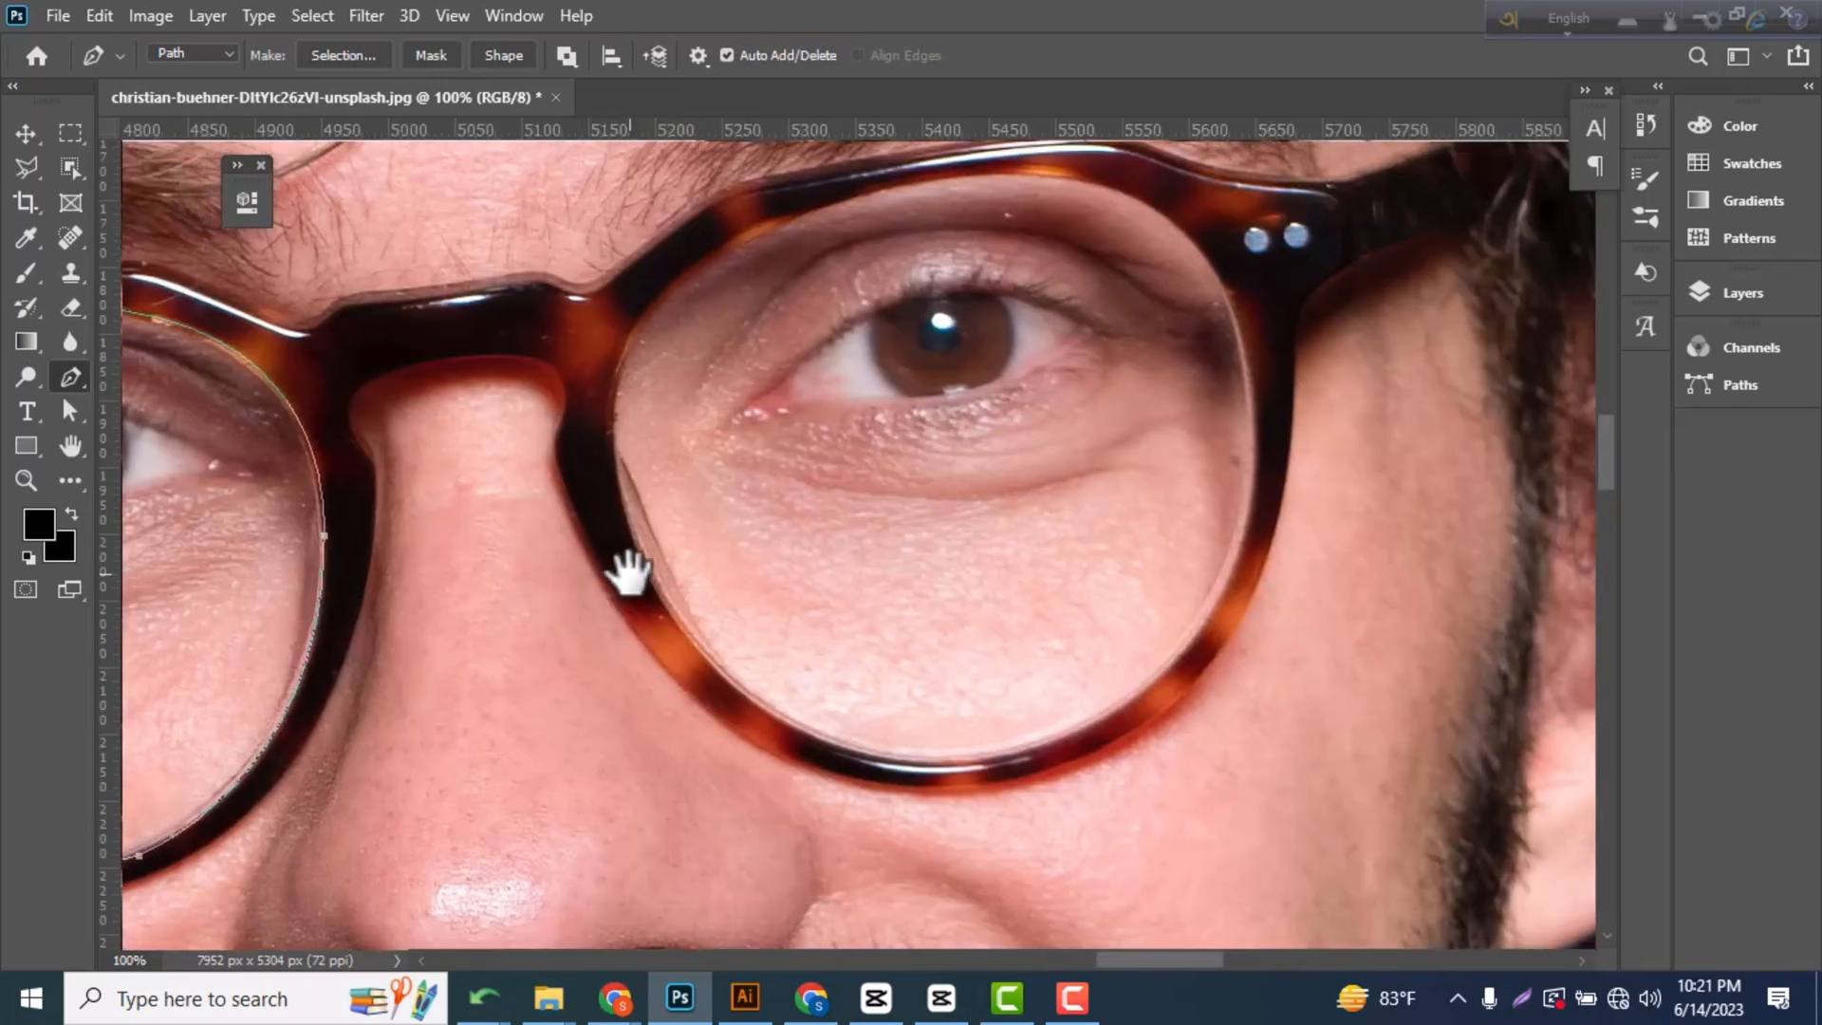
left_click(747, 241)
left_click_drag(639, 547, 729, 778)
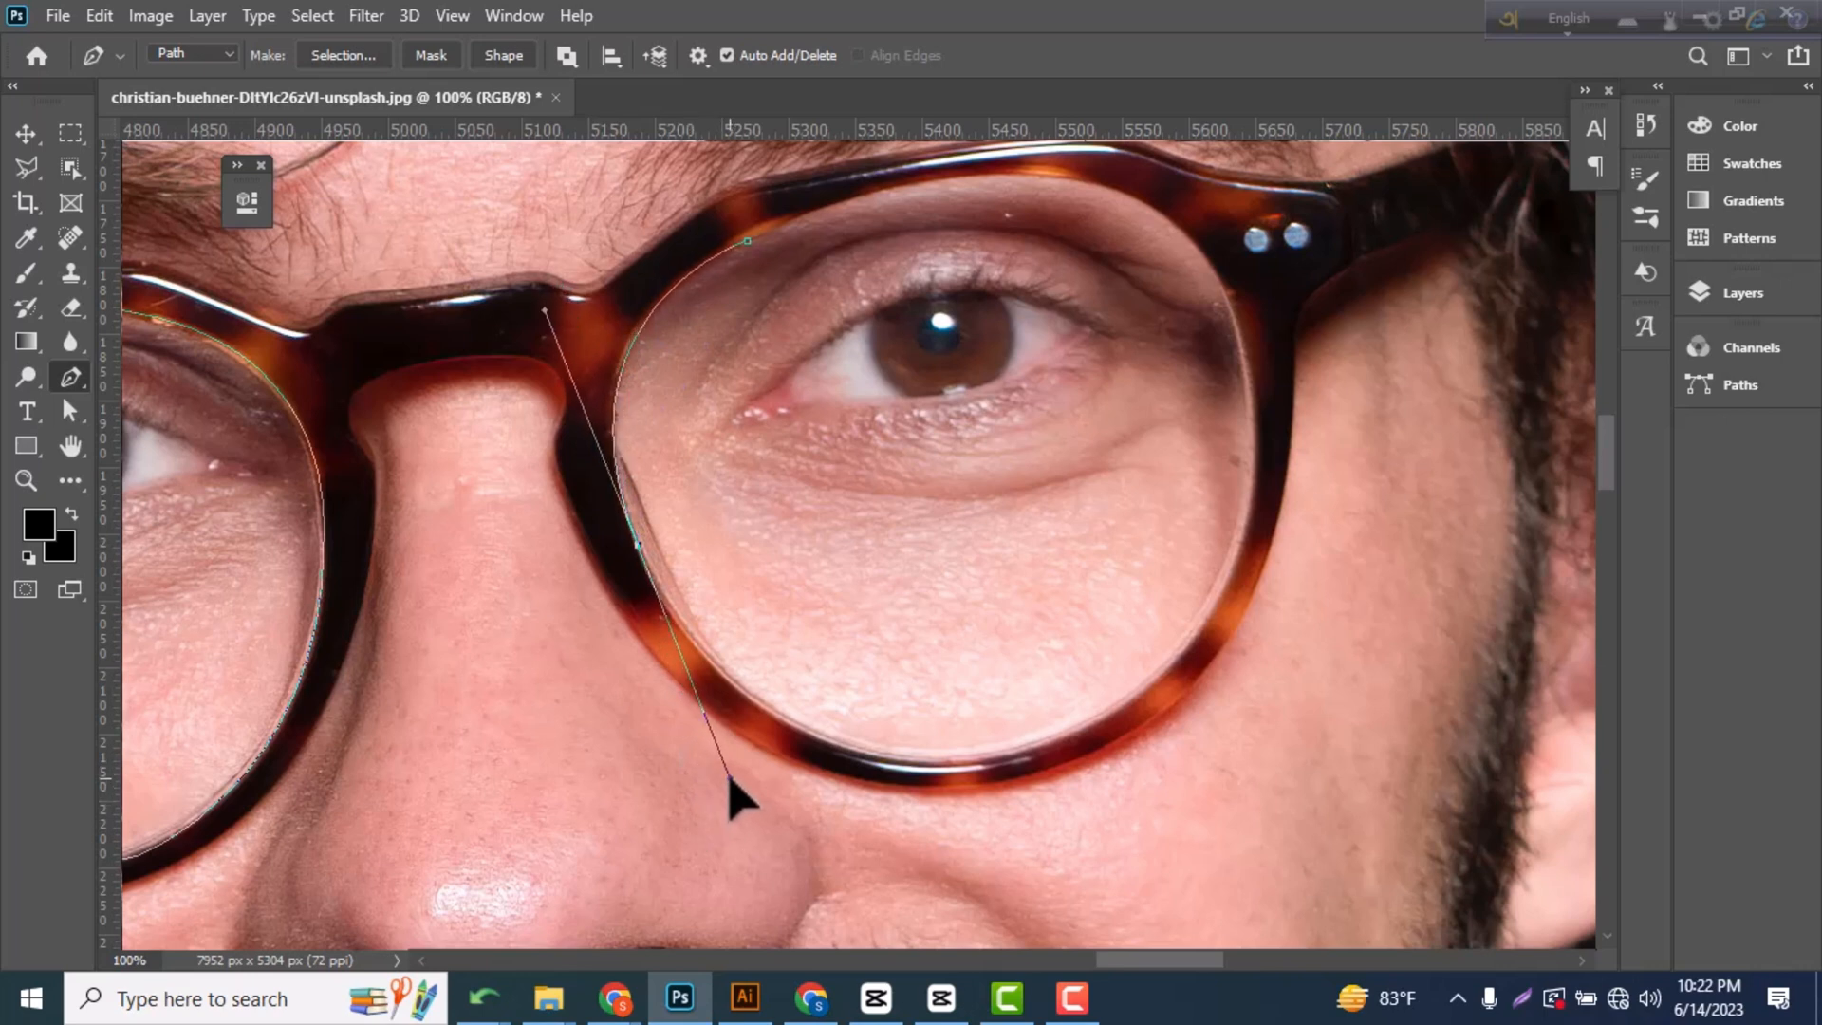
left_click(638, 545, "alt")
left_click_drag(977, 759, 1250, 739)
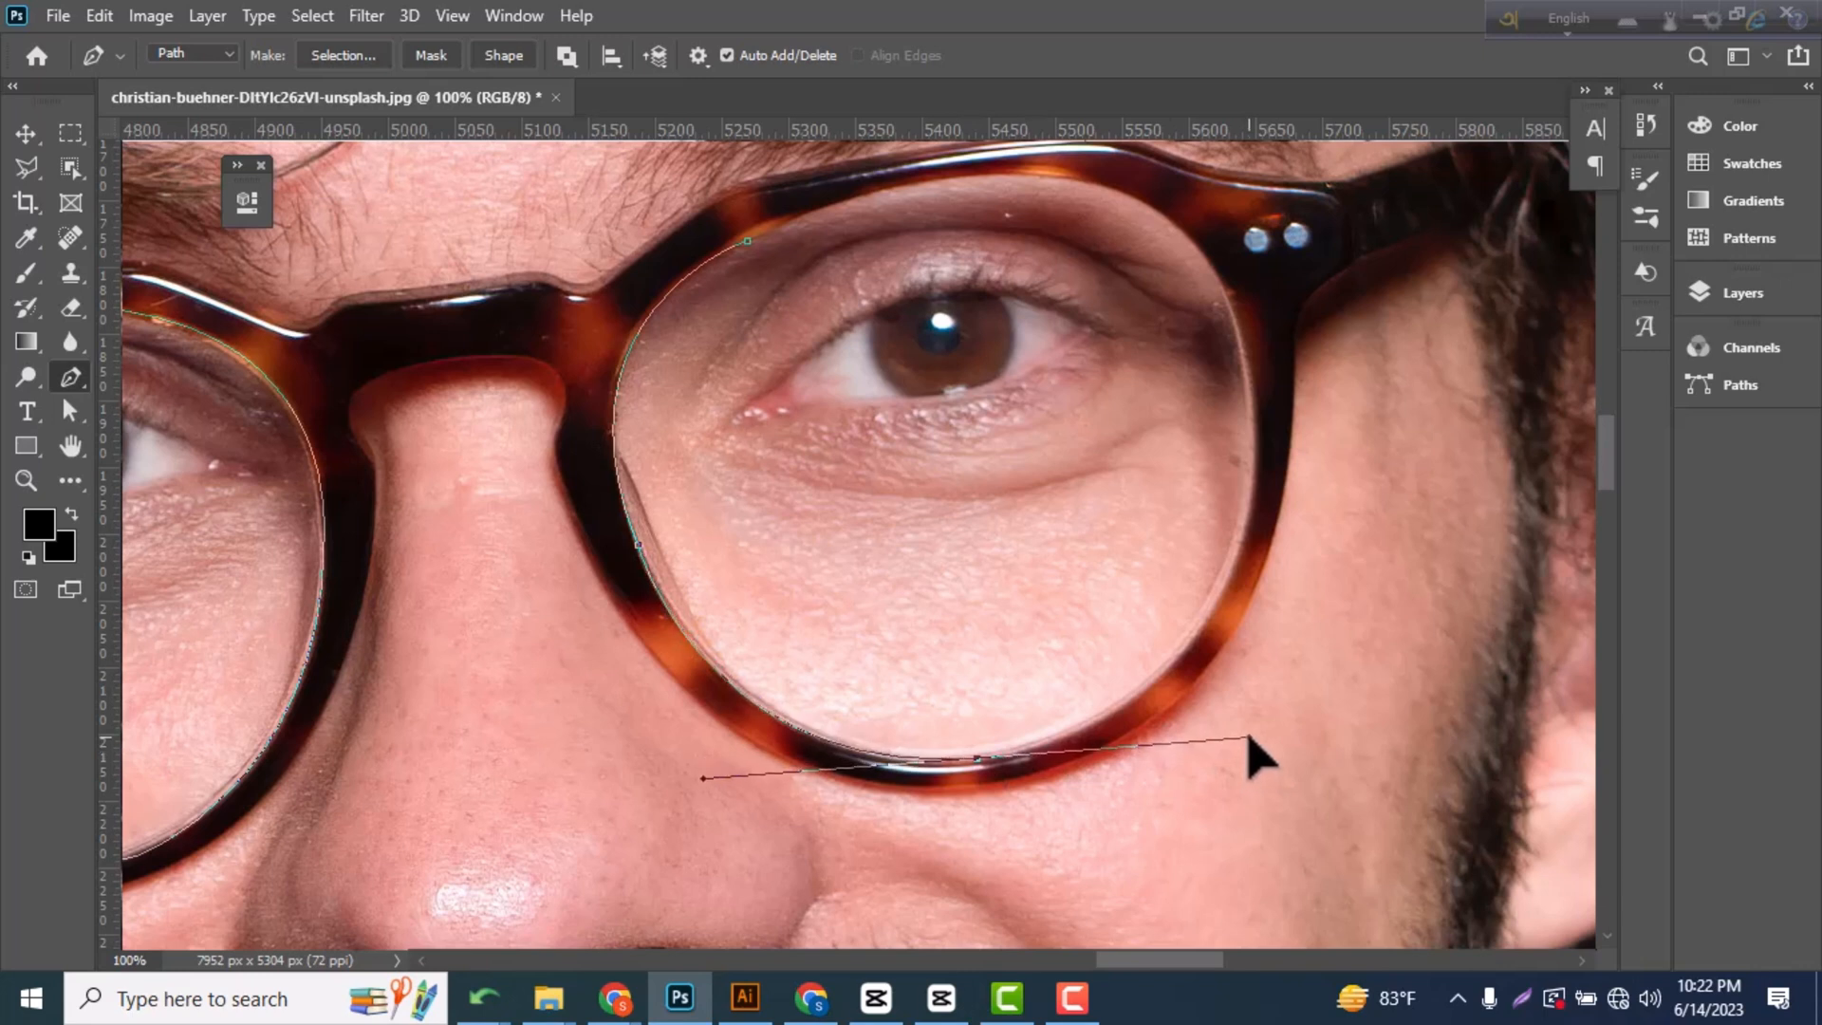
left_click(977, 758, "alt")
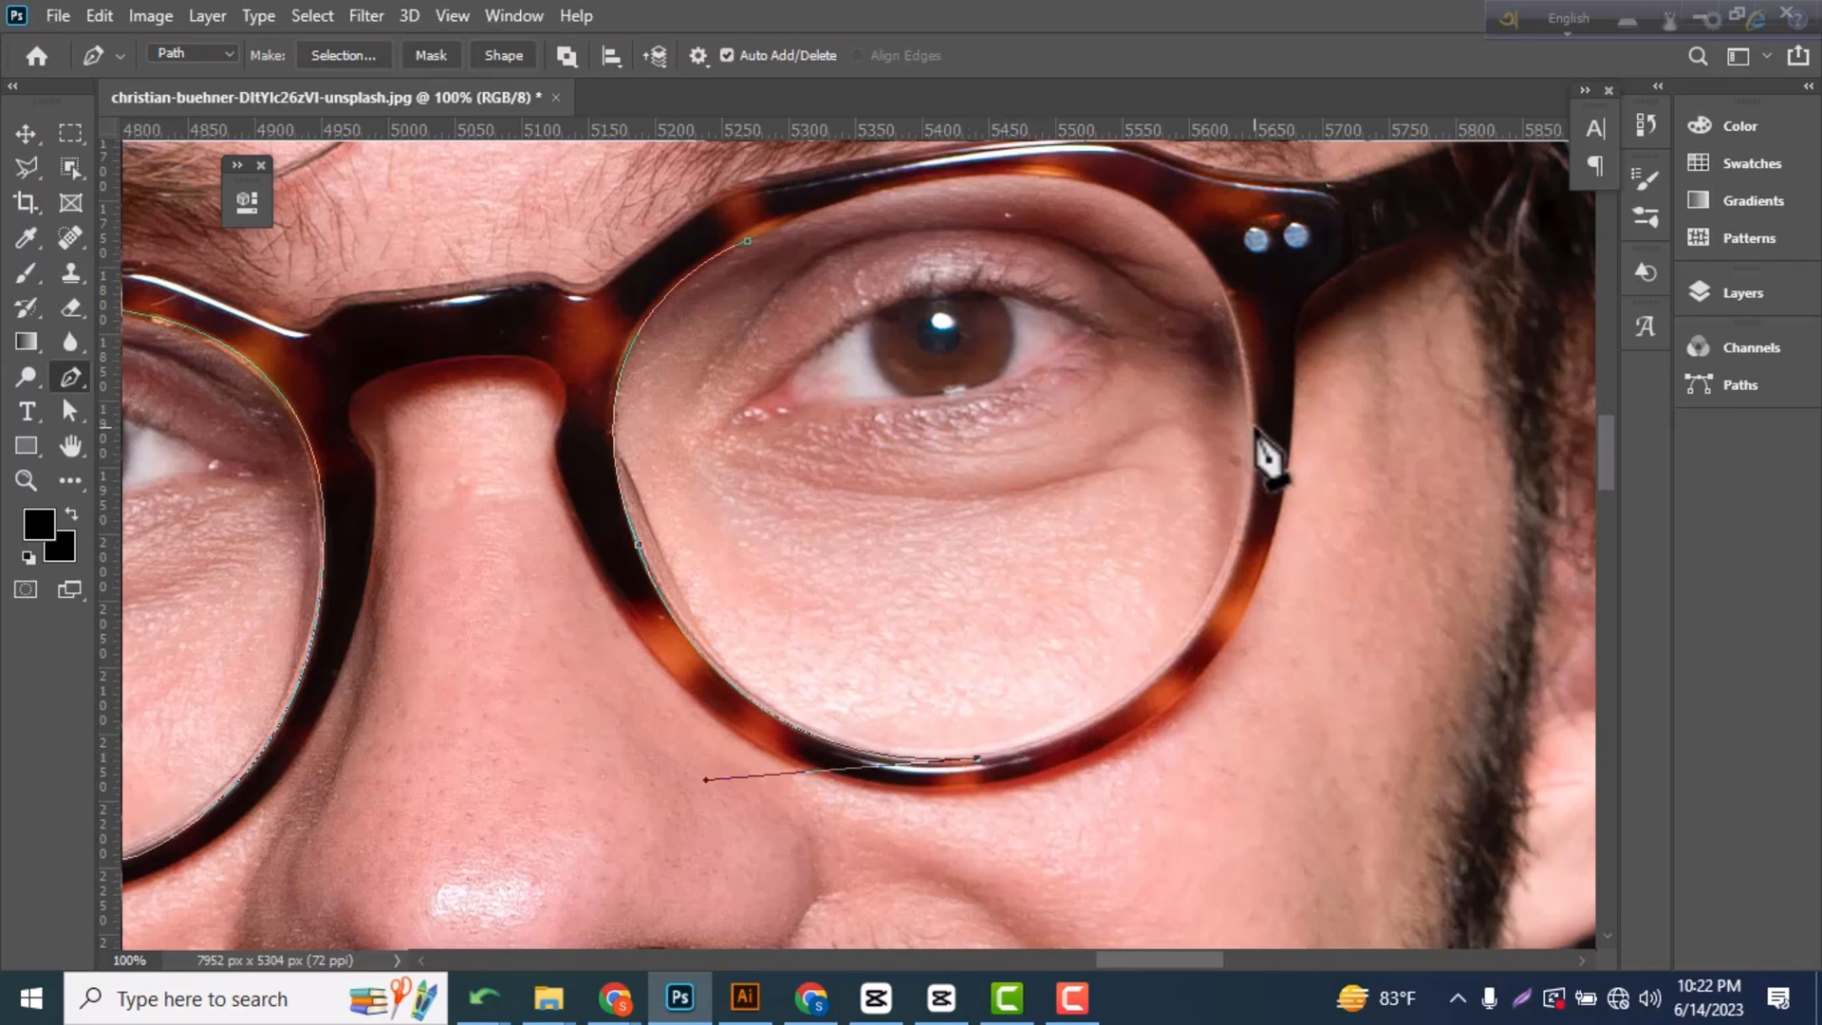
left_click_drag(1255, 428, 1254, 185)
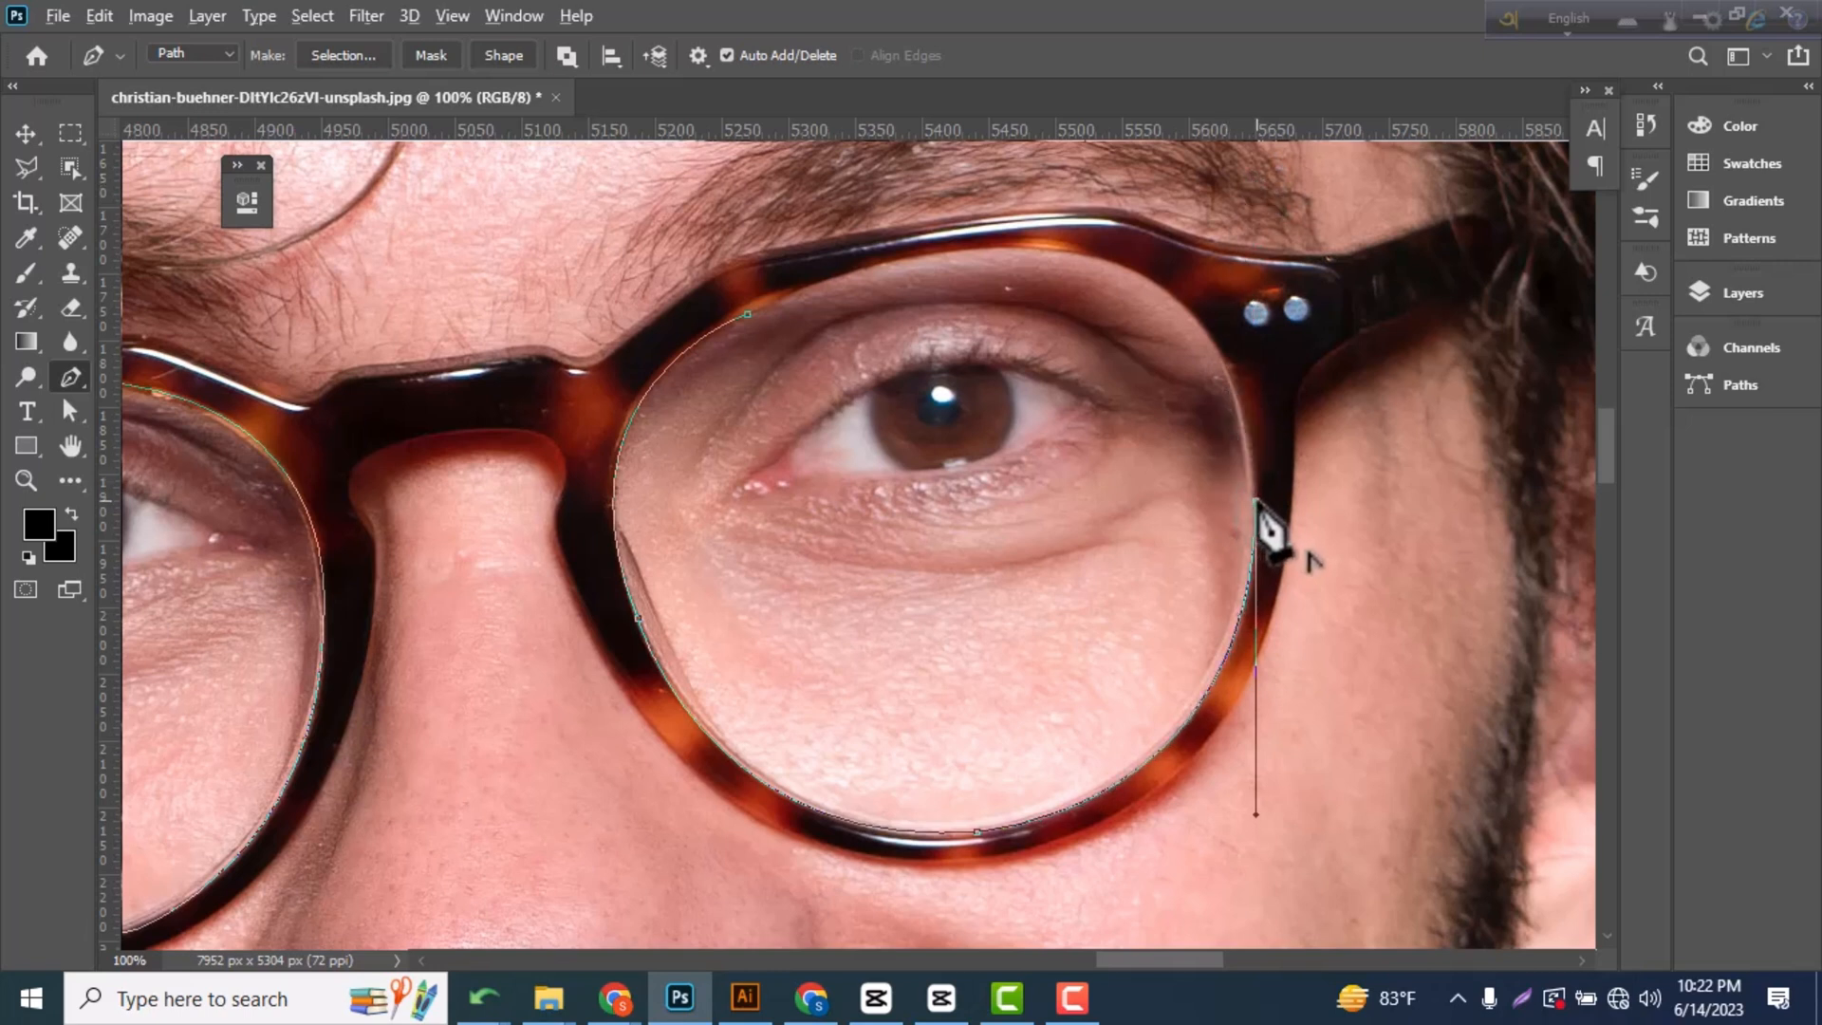
left_click_drag(1011, 249, 760, 252)
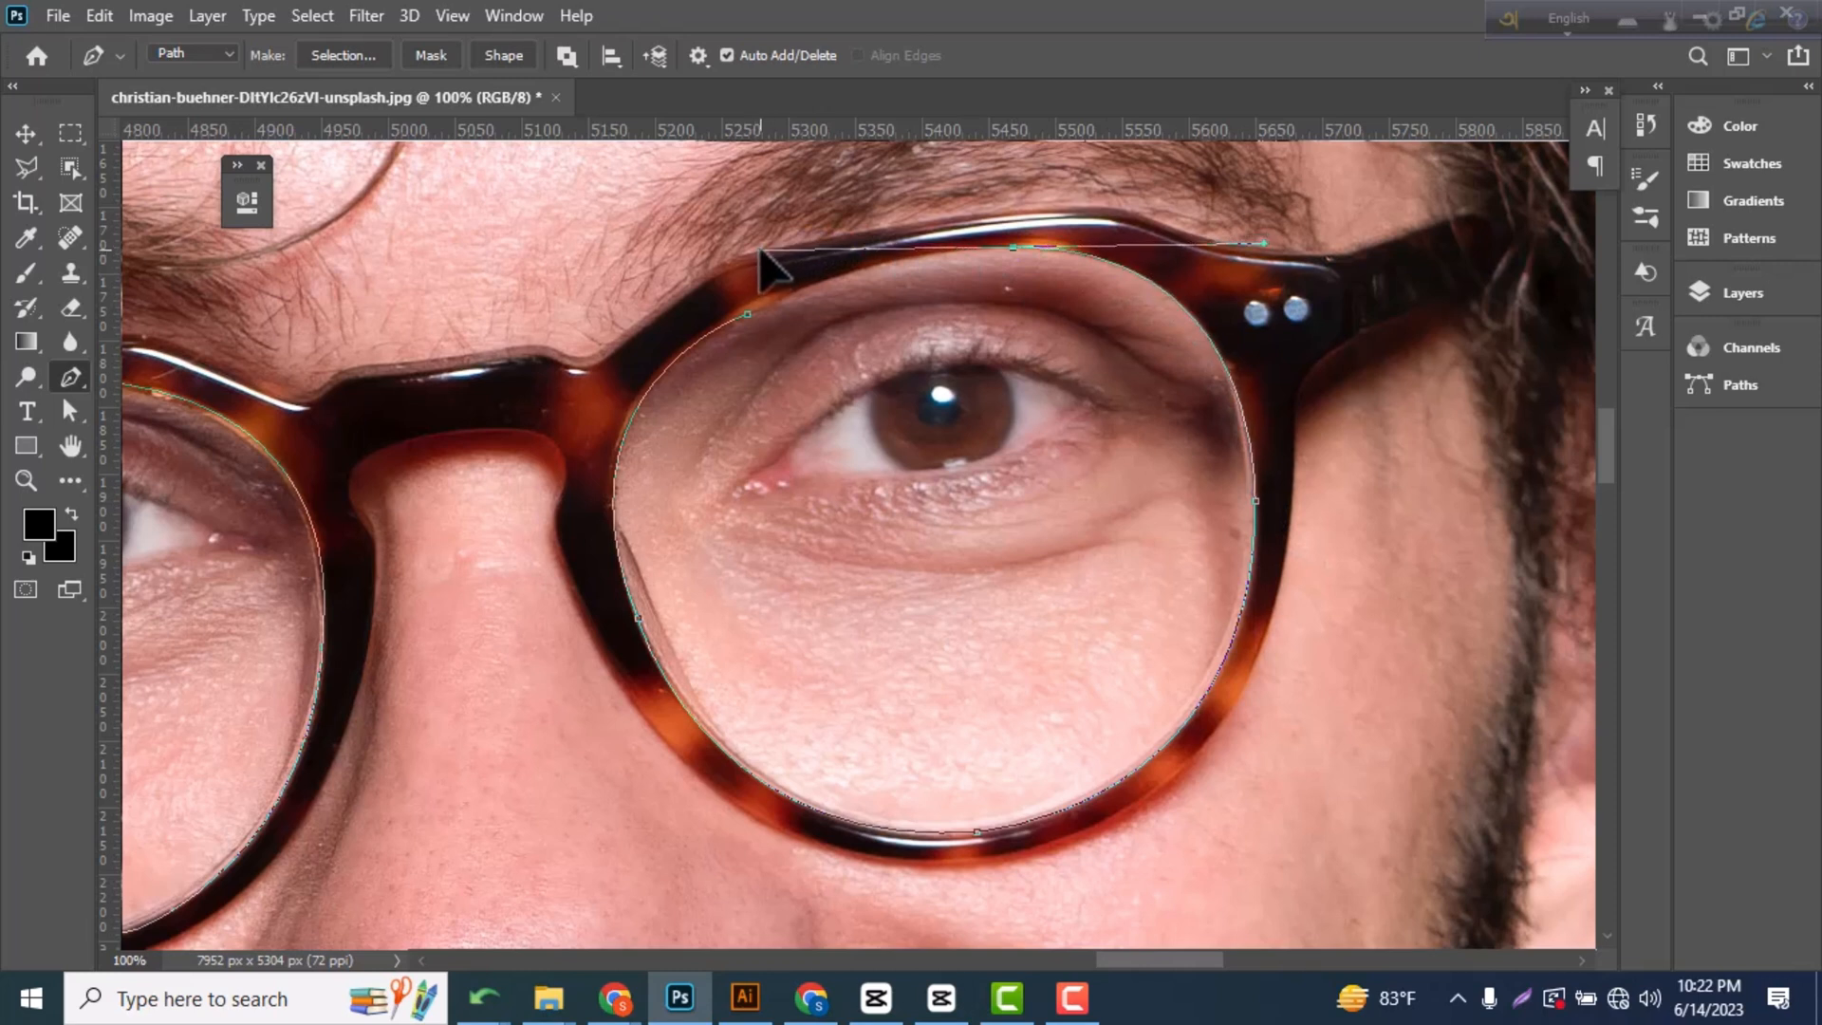
left_click(1011, 249, "alt")
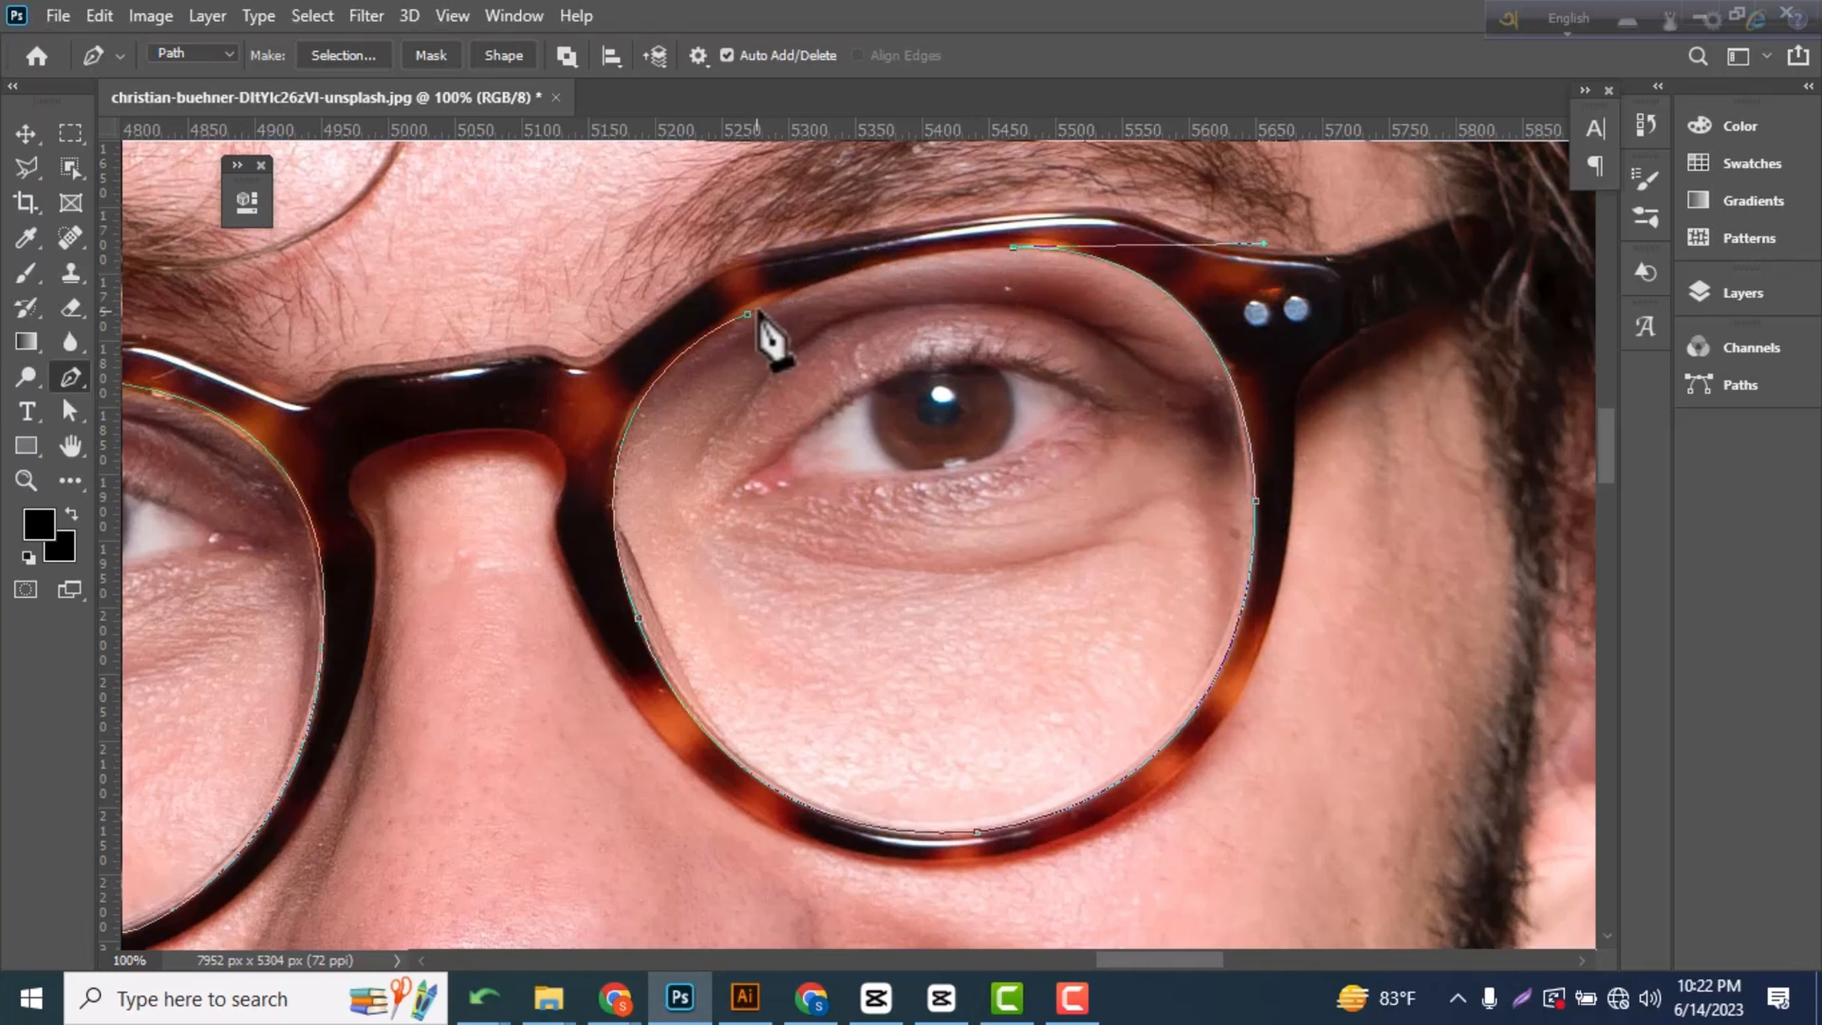
left_click_drag(749, 315, 631, 389)
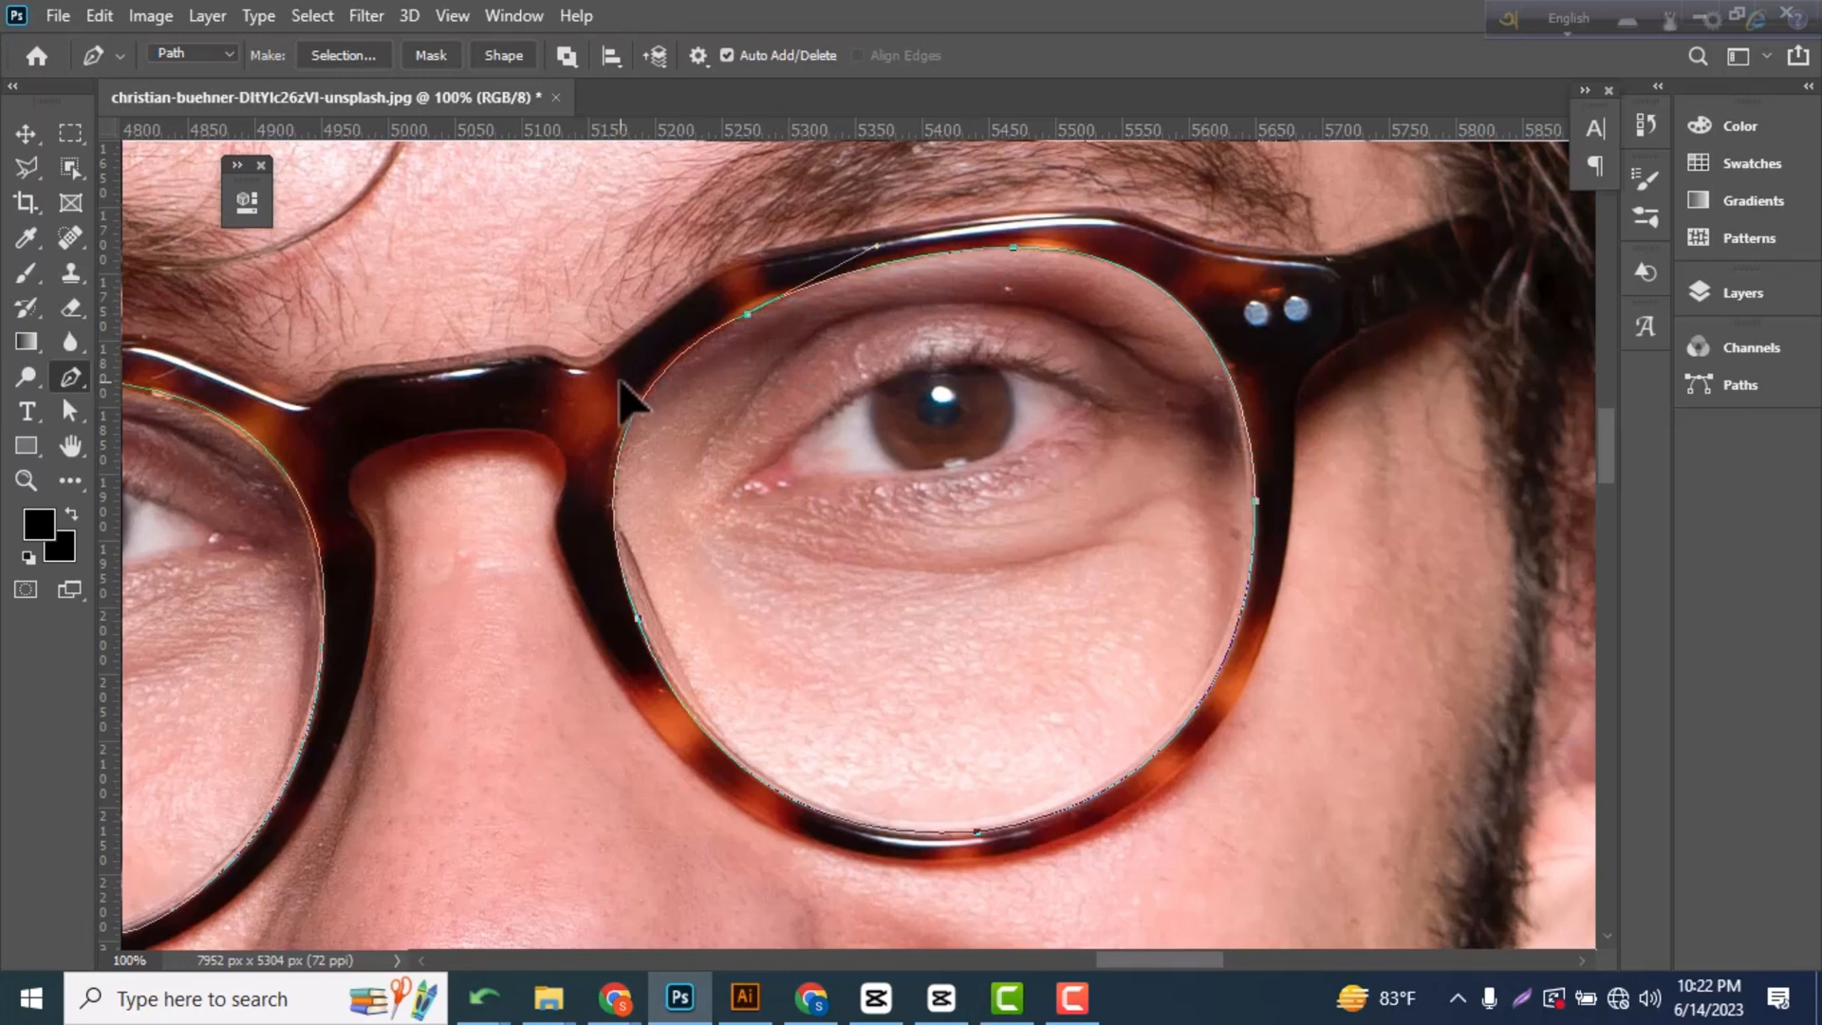
Convert both lens paths into a selection and switch to the Move tool.
key("ctrl+Return")
key("ctrl+minus")
key("ctrl+minus")
key("ctrl+minus")
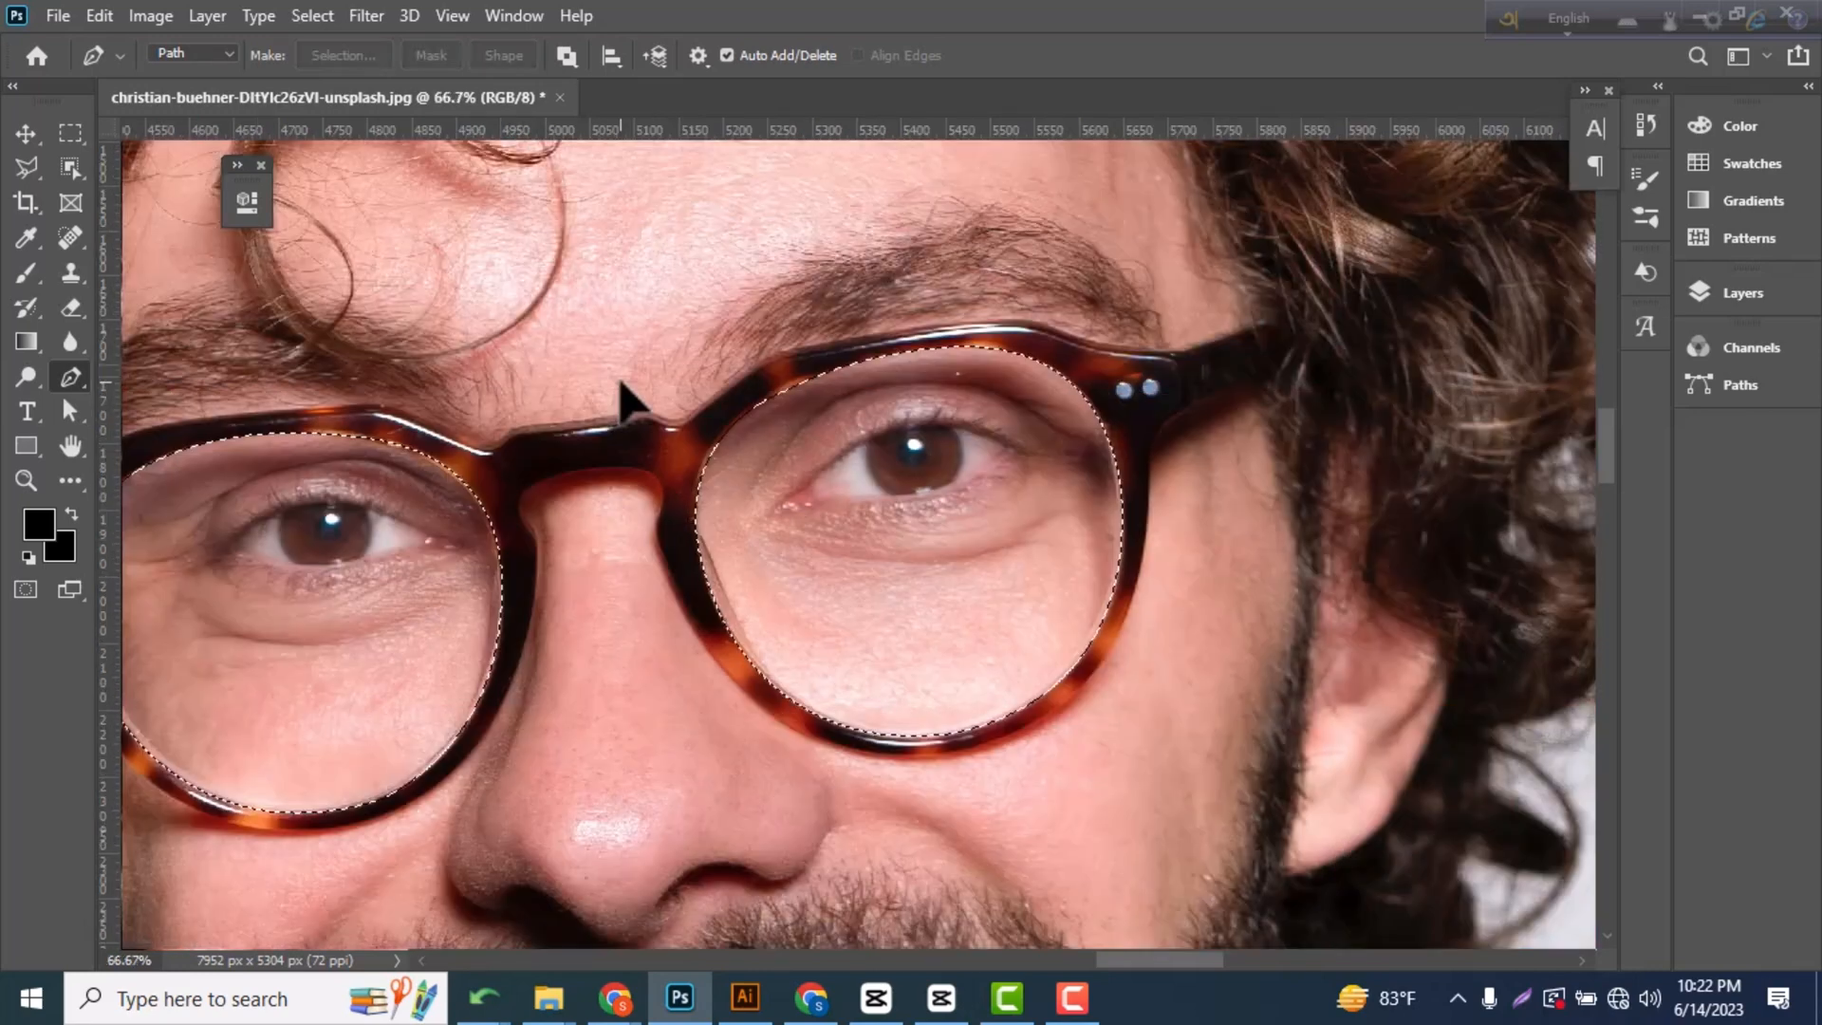
left_click(26, 133)
Examine the edges of both lens selections up close, then in the context of the whole face.
key("ctrl+plus")
key("ctrl+plus")
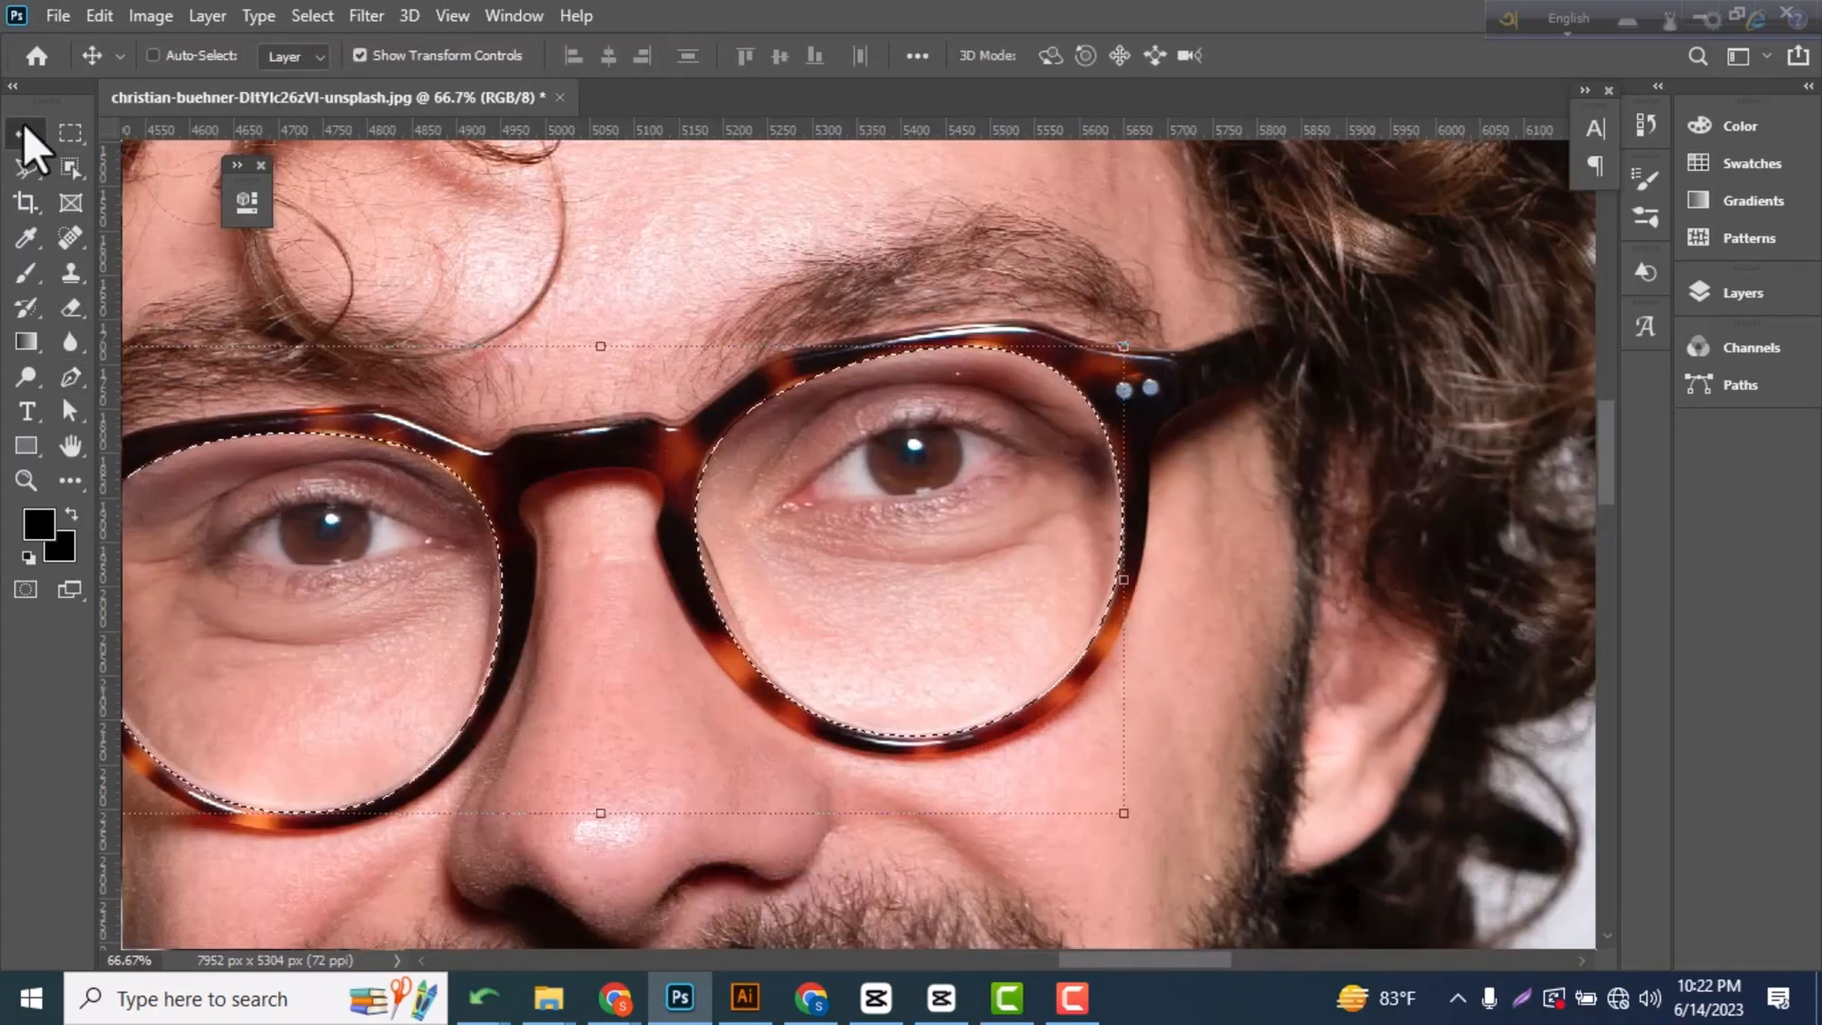
key("ctrl+minus")
key("ctrl+minus")
key("ctrl+minus")
key("ctrl+minus")
scroll(835, 527, "down", 2)
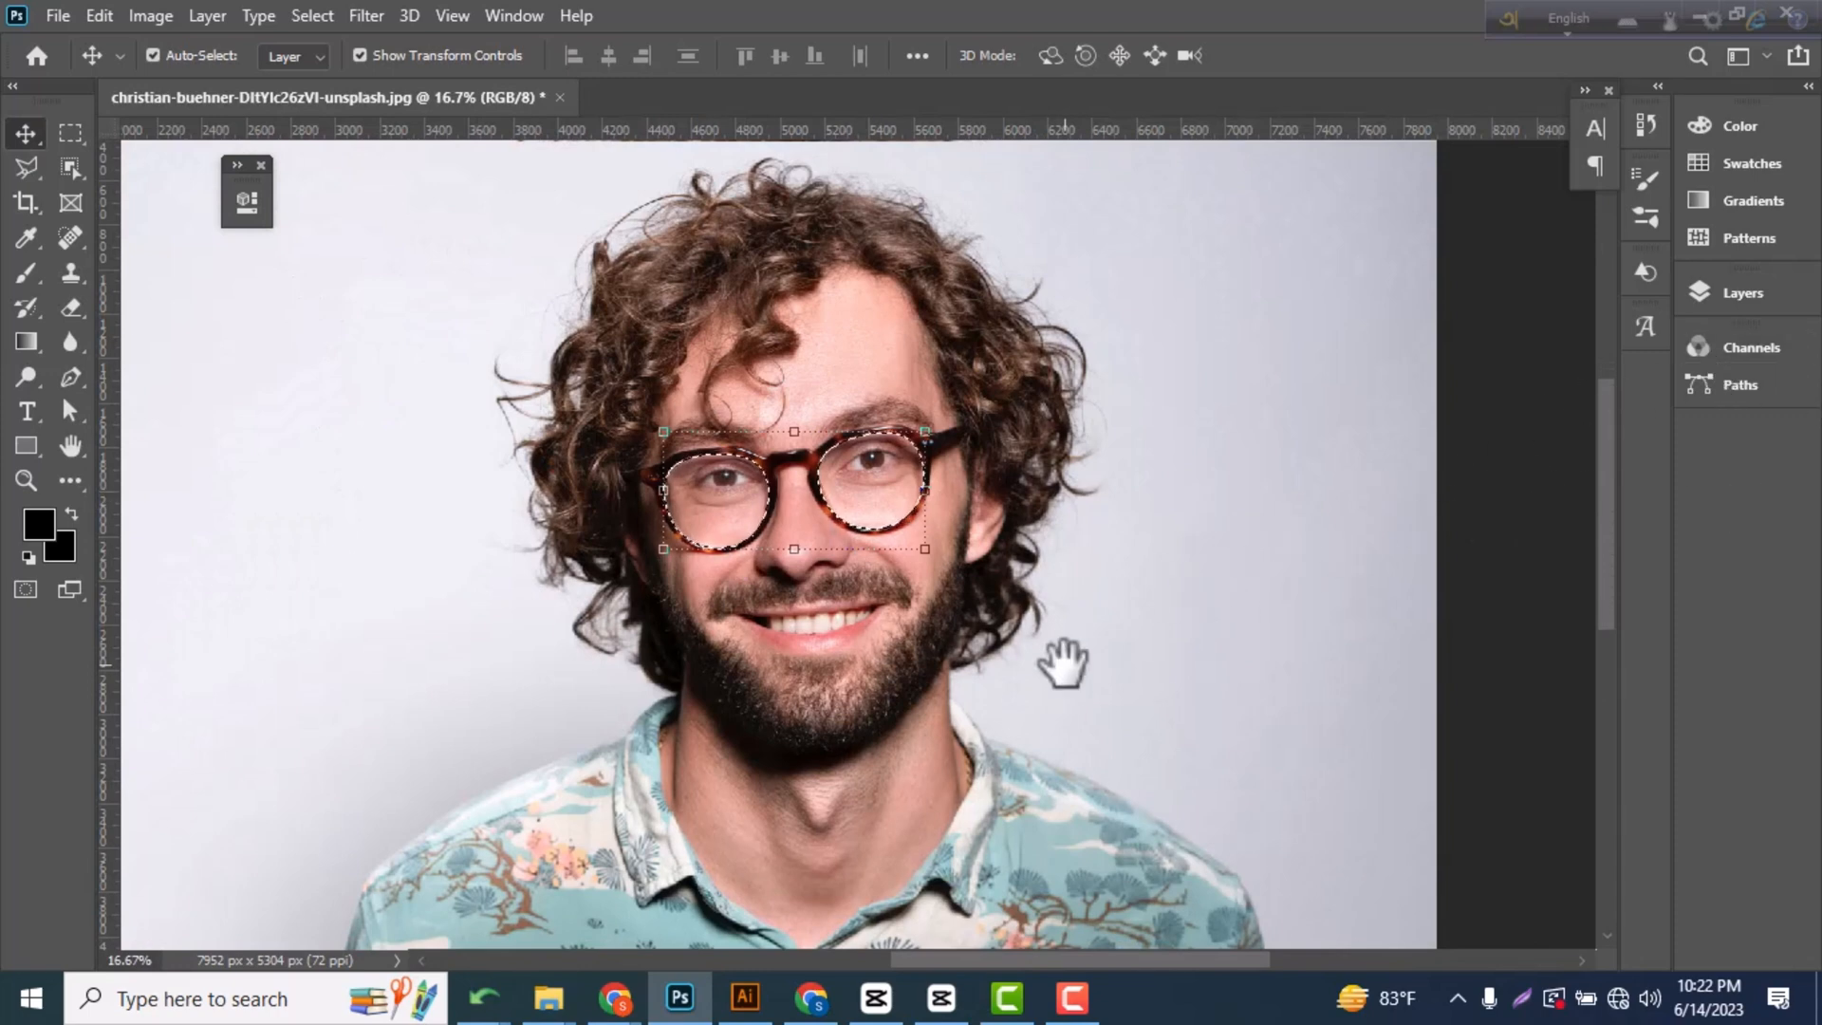
left_click_drag(1064, 662, 1334, 643)
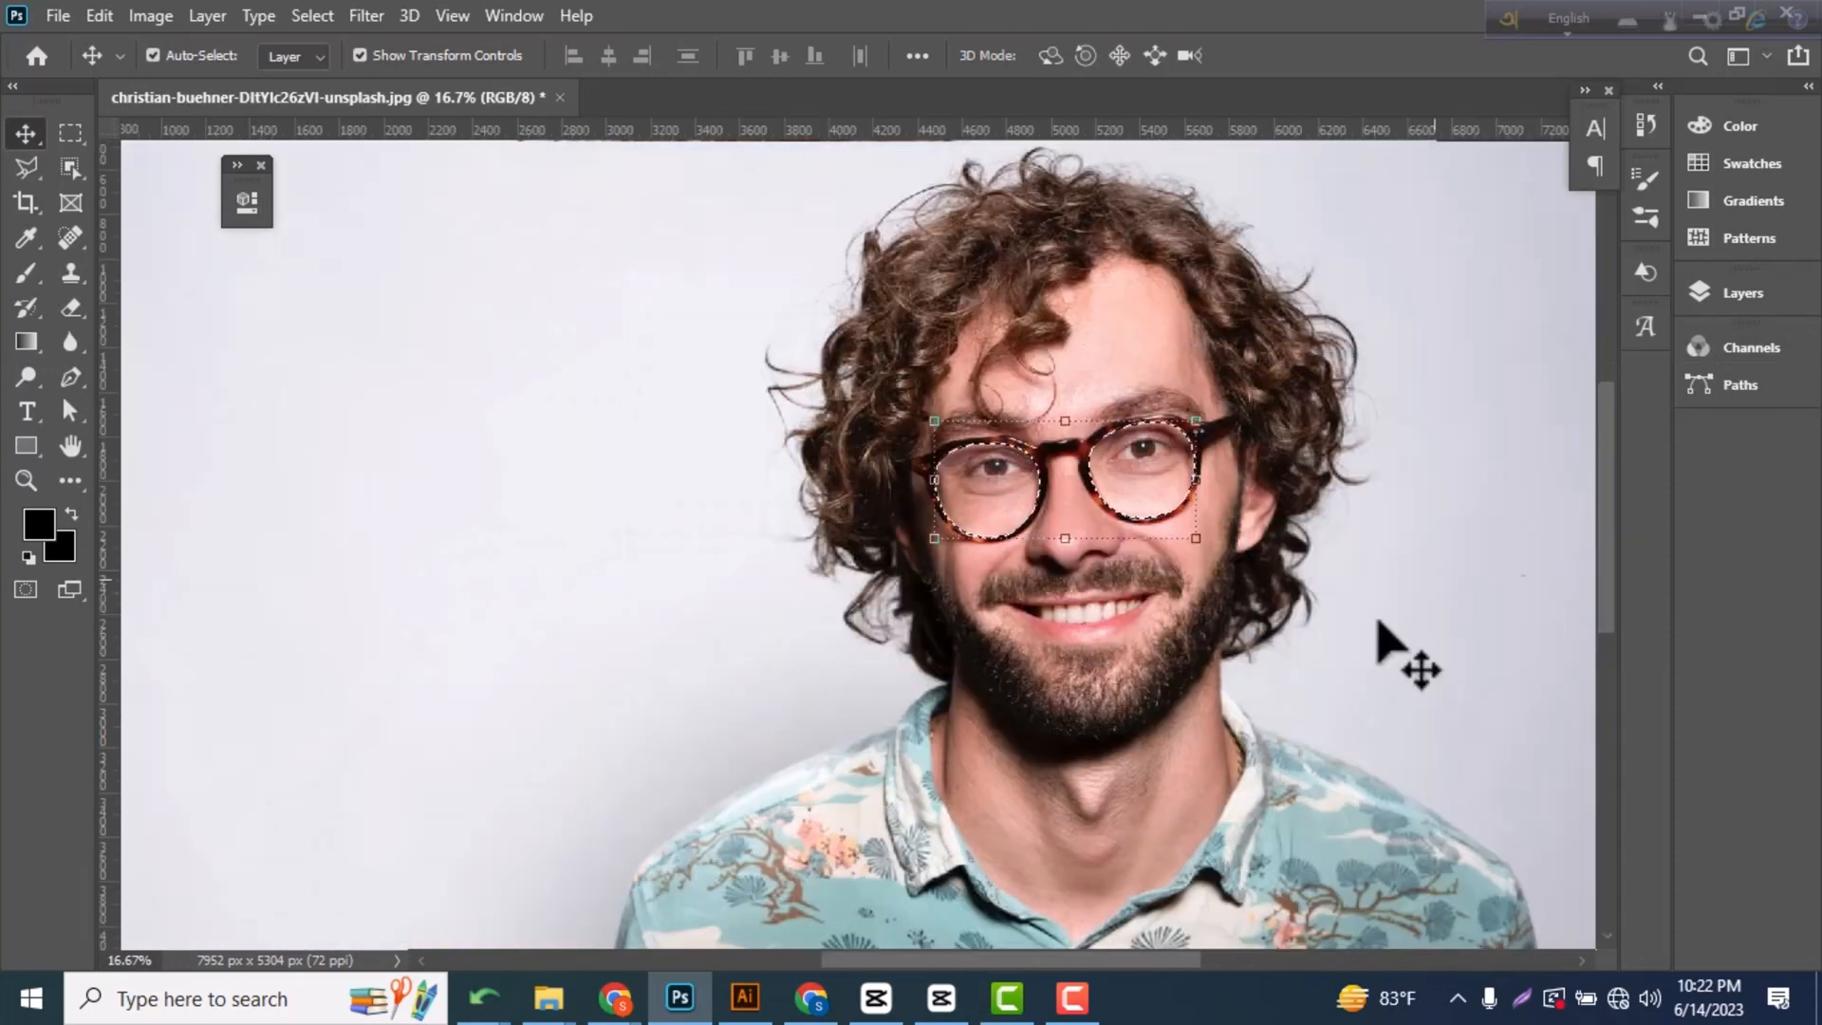
Add a gradient fill layer over the lens selection using the purple-to-pink Reds preset, and set its blend mode to Soft Light.
left_click(1777, 304)
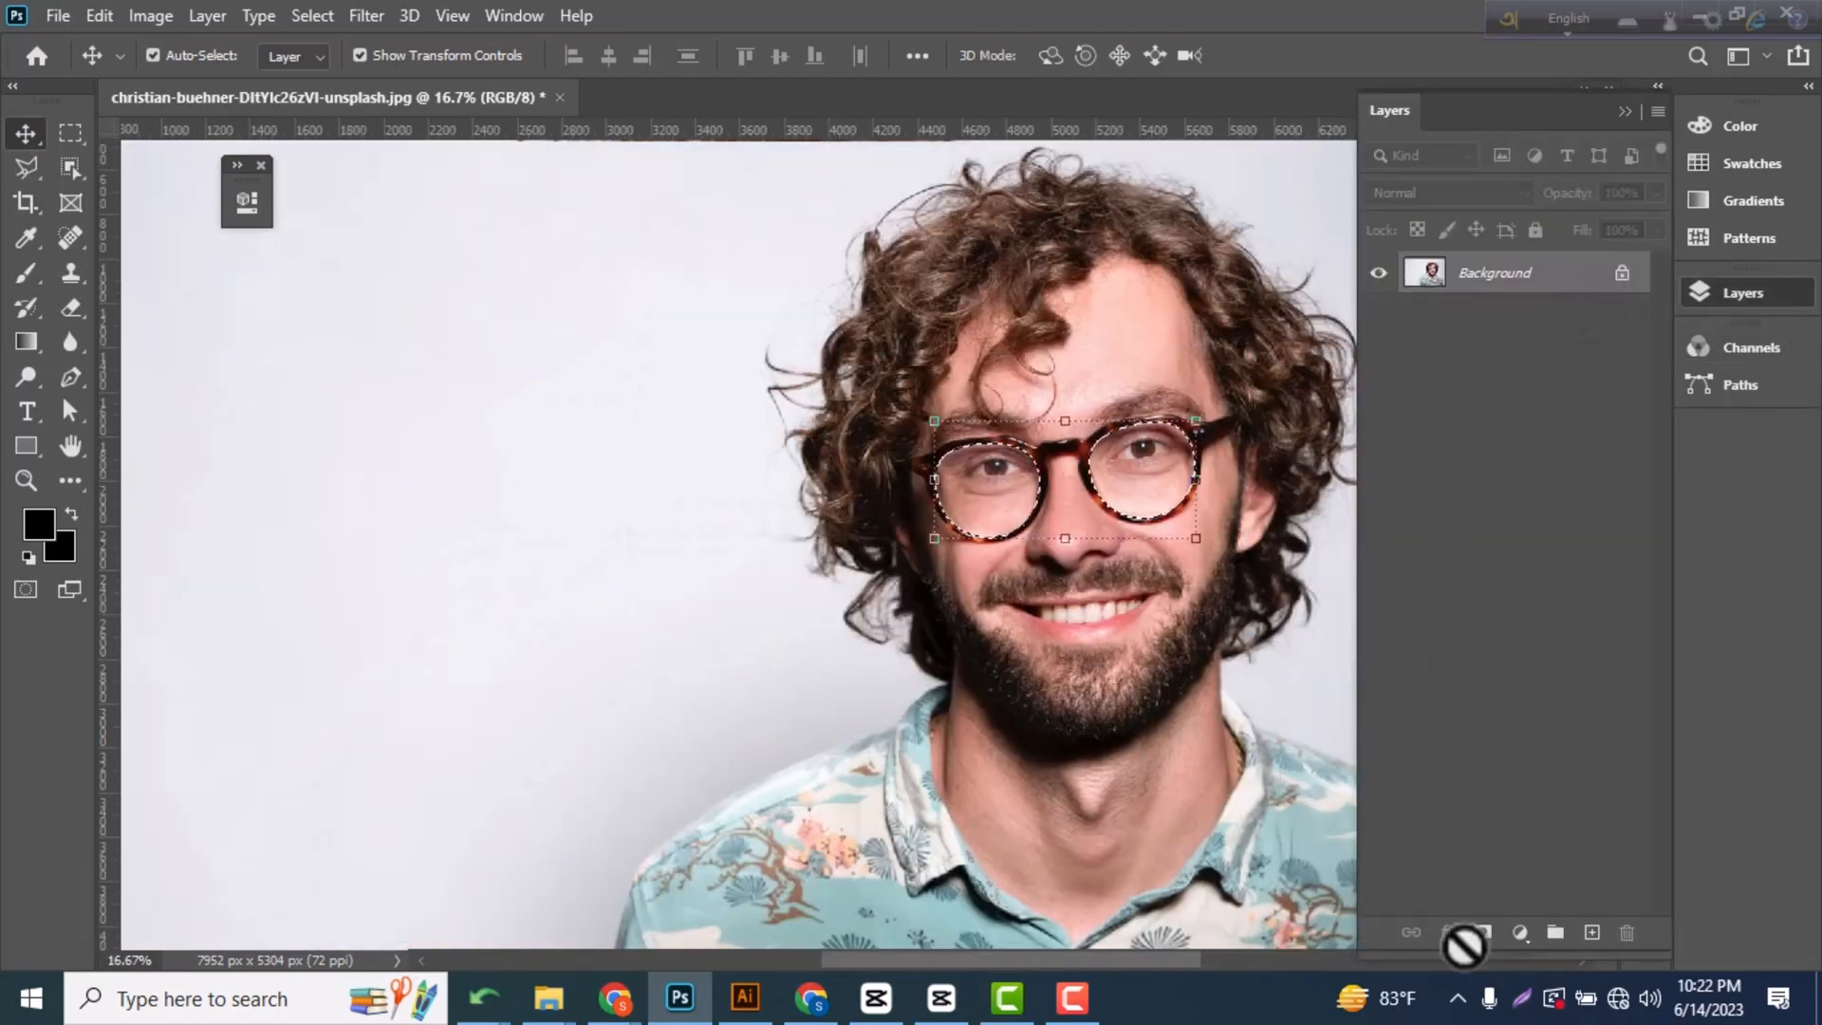
left_click(1520, 933)
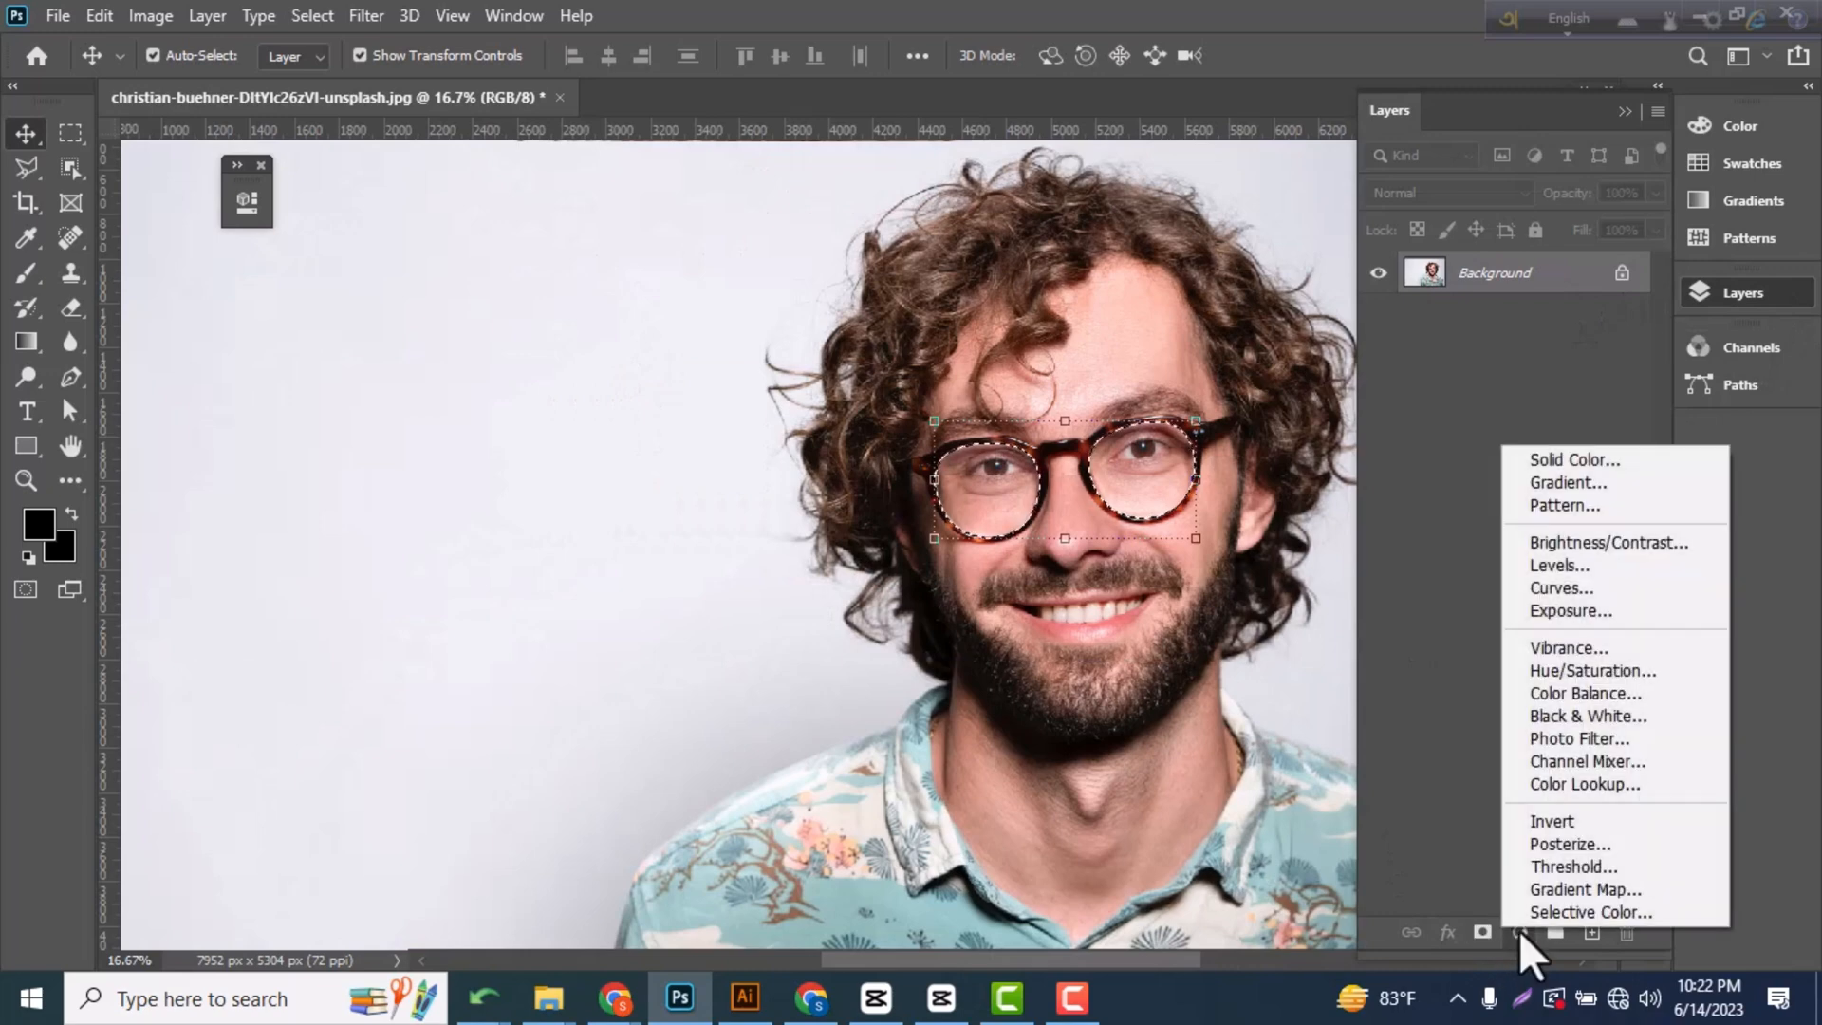
left_click(1596, 487)
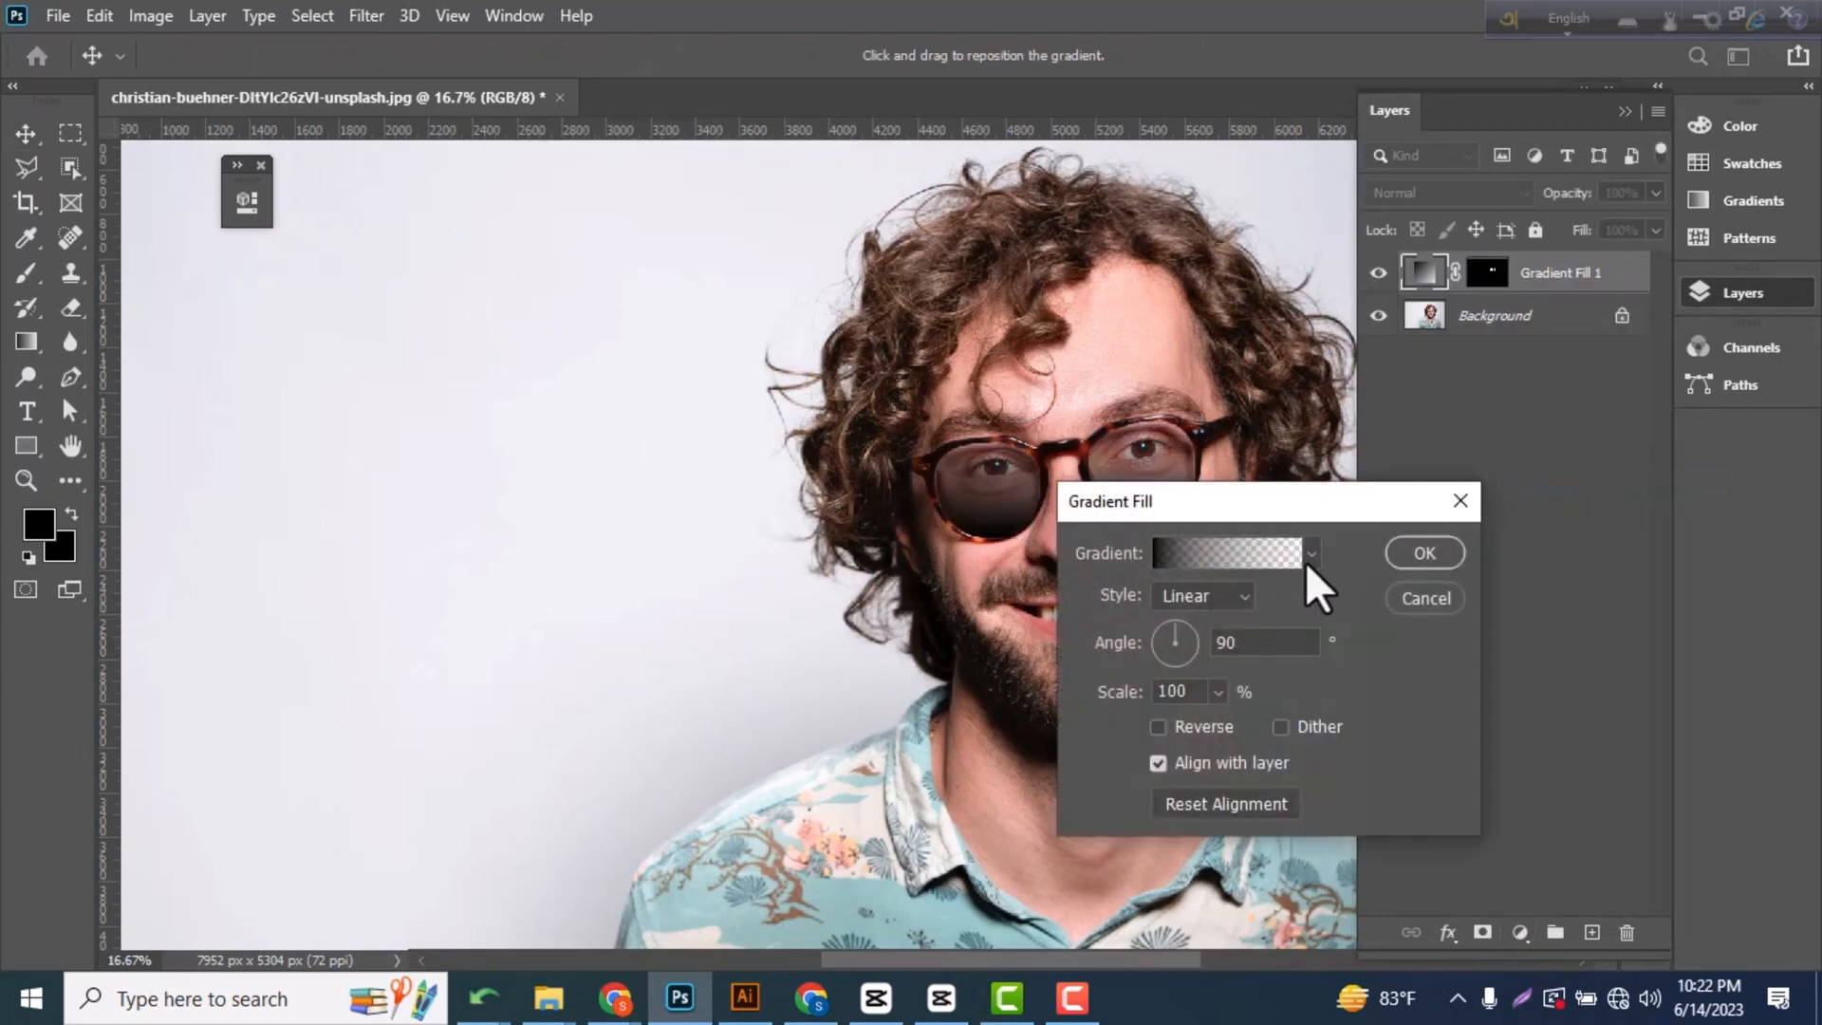
left_click(1306, 563)
left_click(1298, 655)
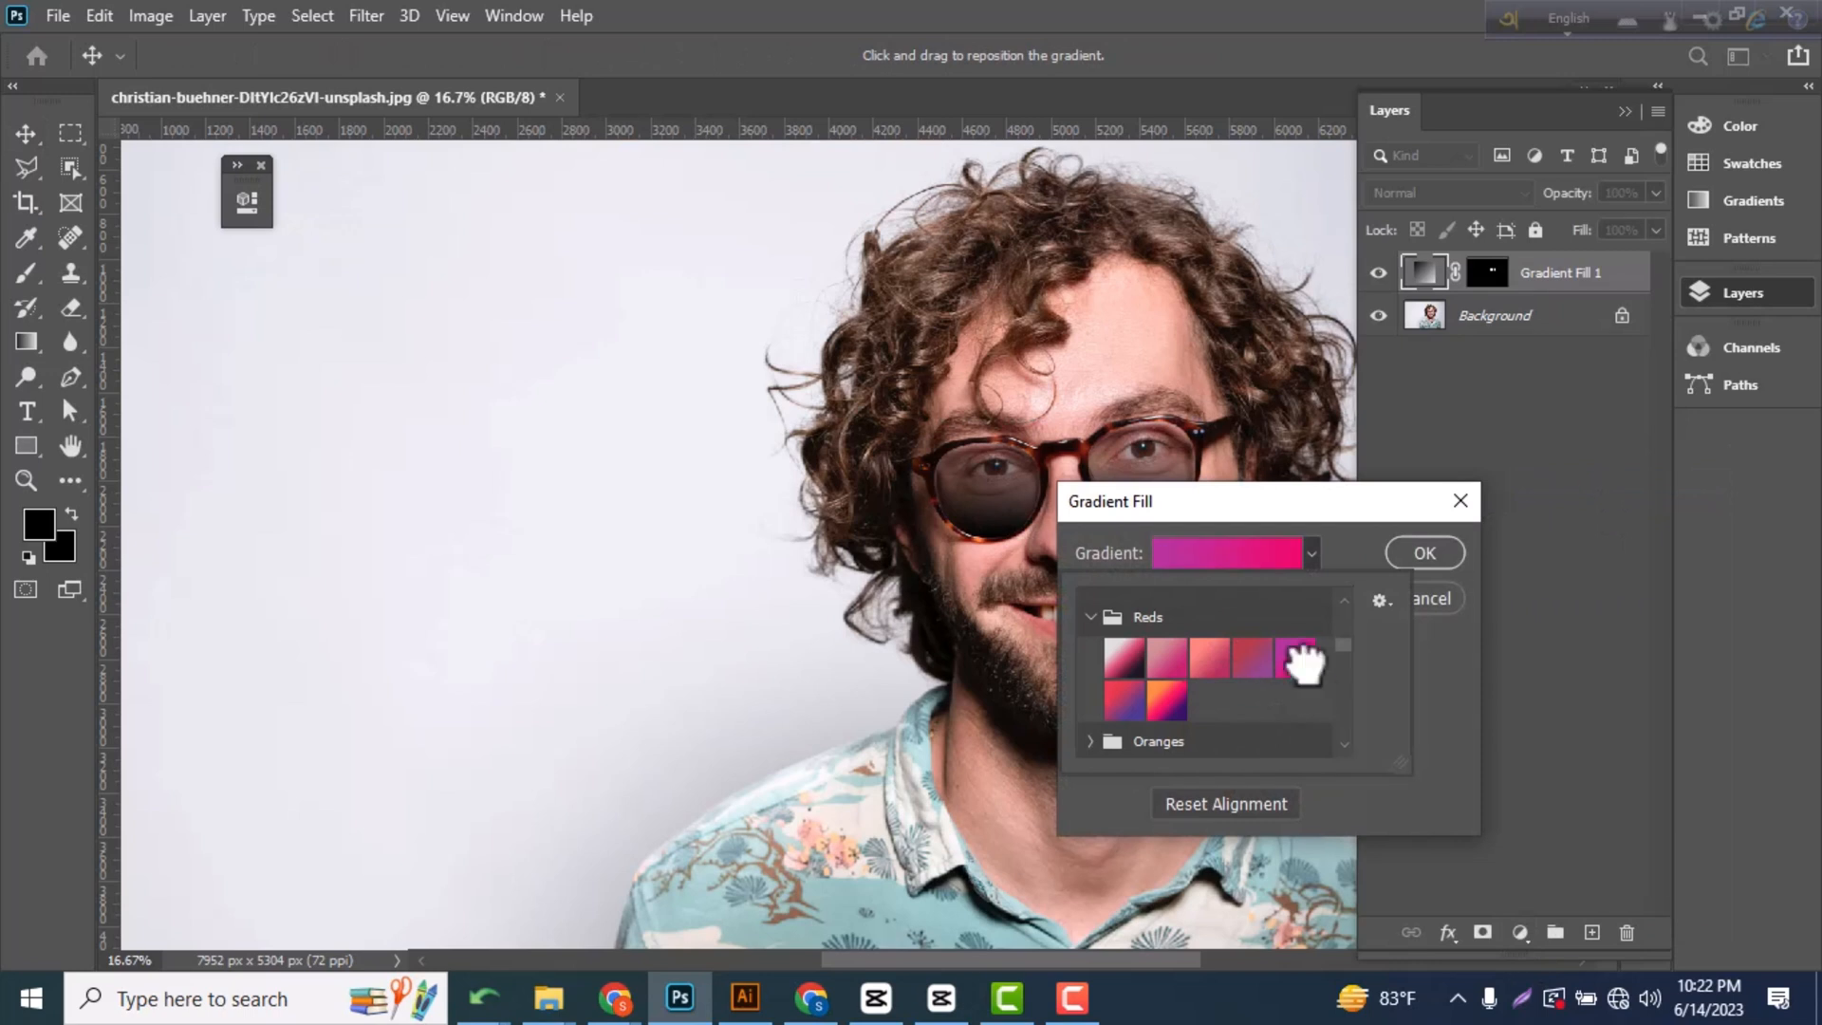
left_click(1444, 560)
left_click(1444, 560)
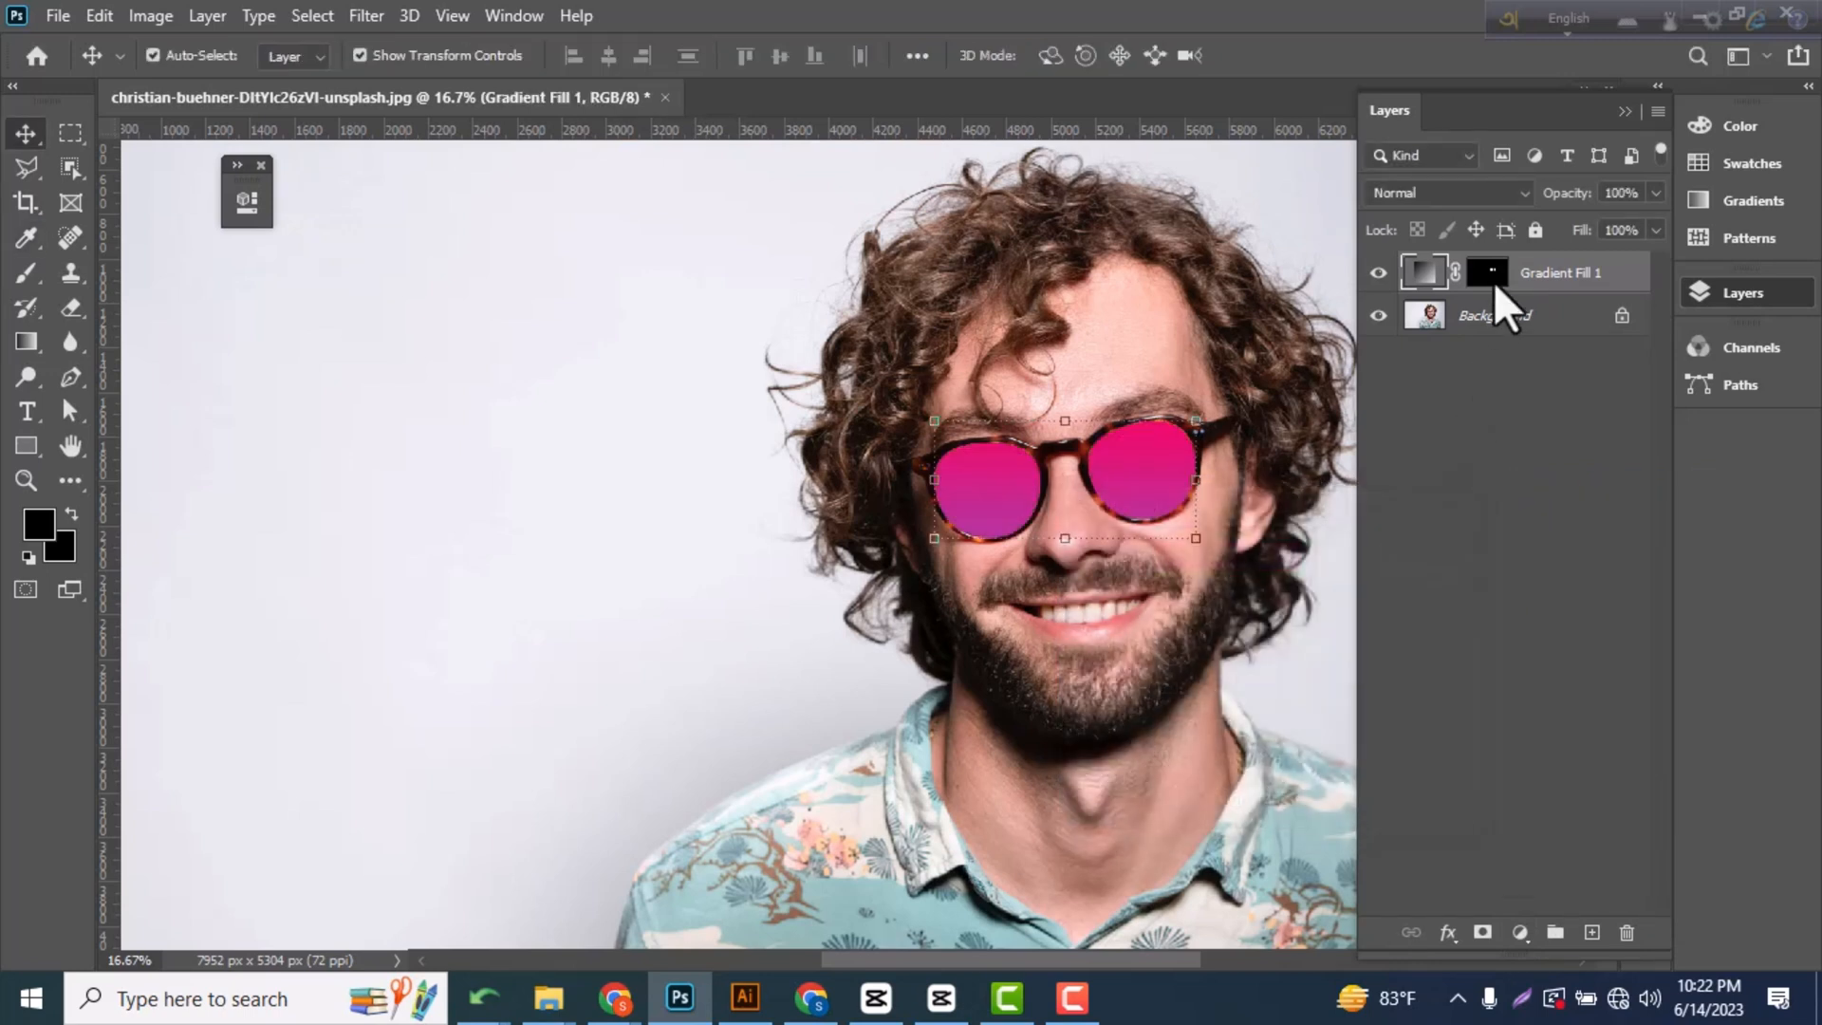
left_click(1524, 196)
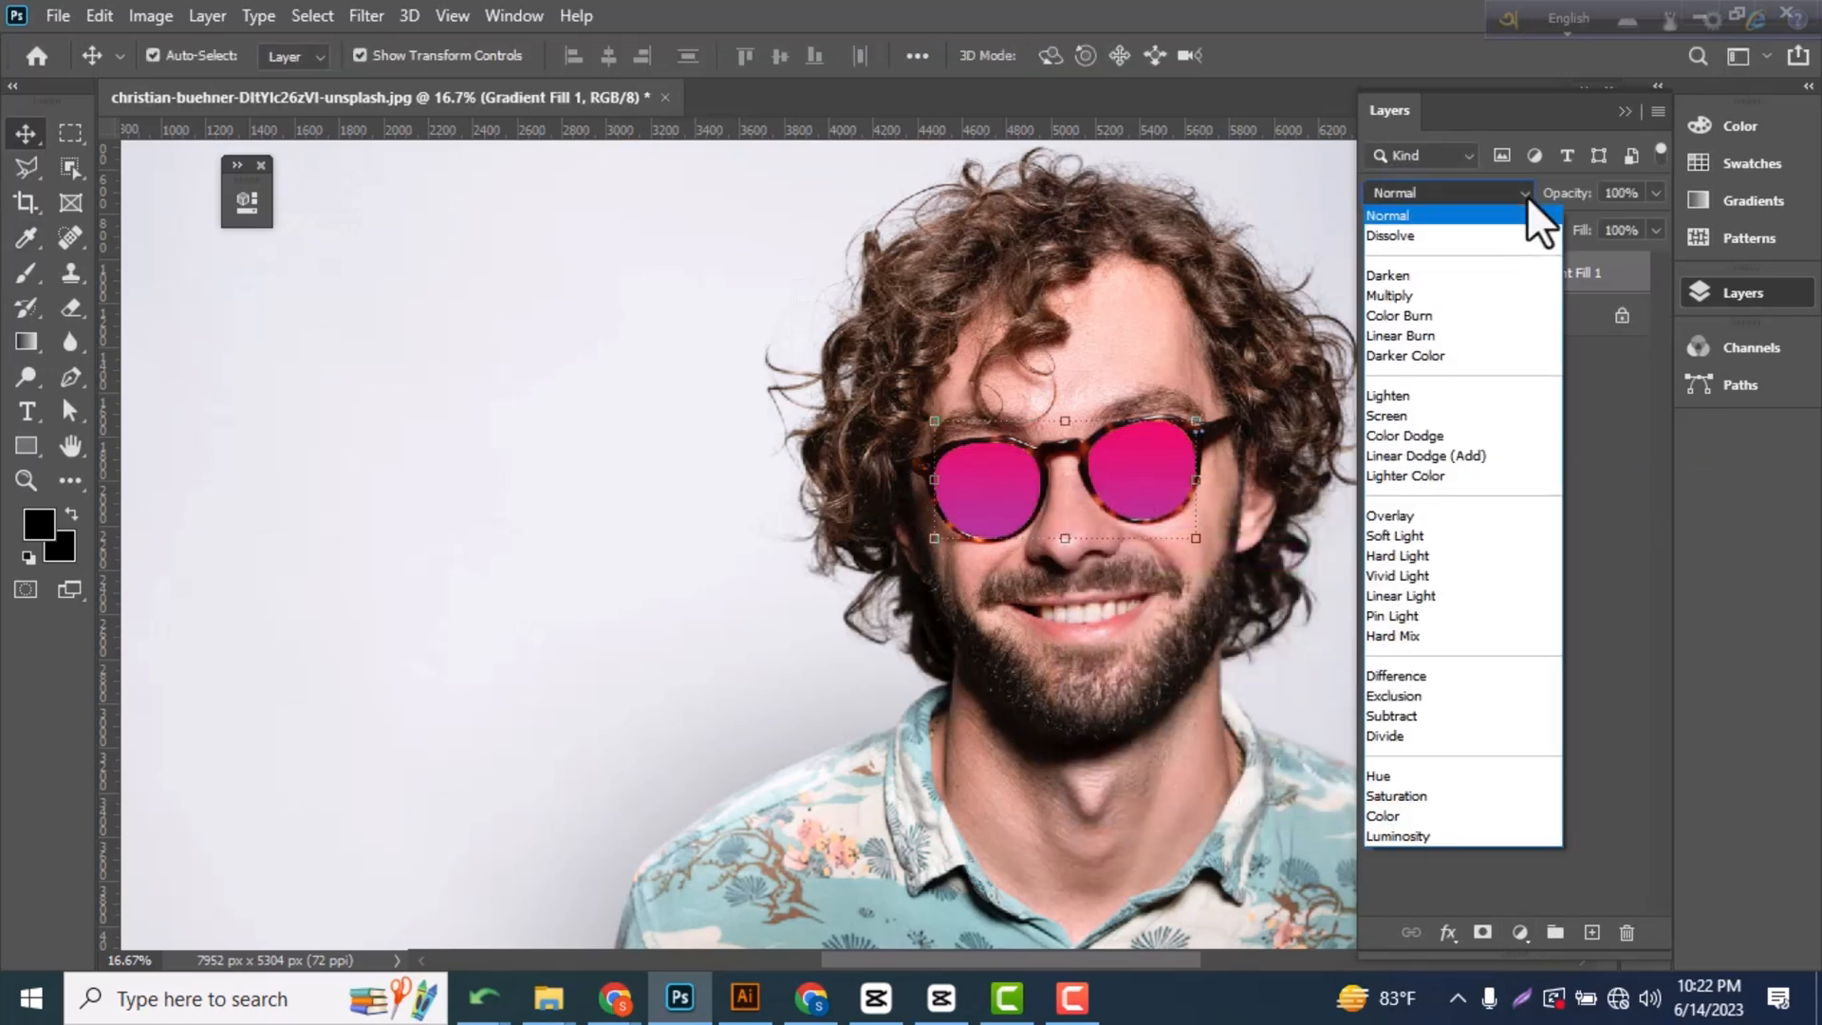
left_click(1414, 535)
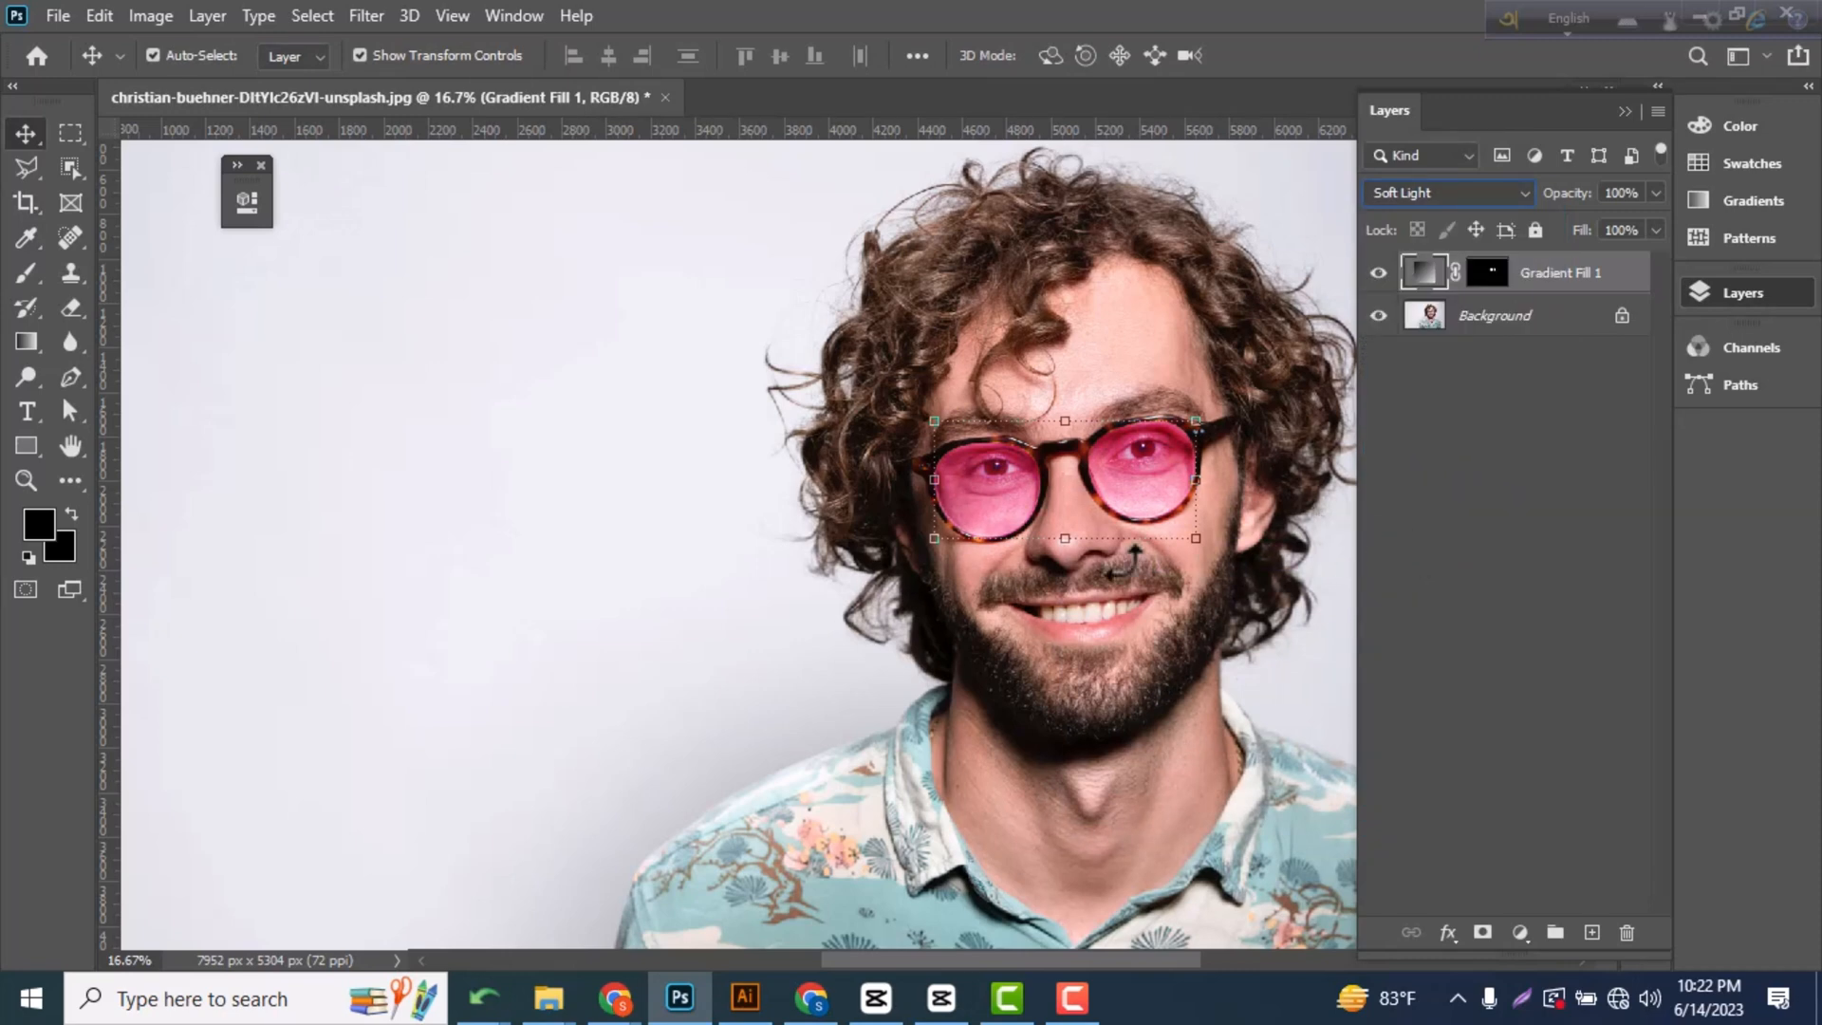
Edit the lens gradient fill and change its purple start color stop to a bright orange-red.
key("ctrl+plus")
key("ctrl+plus")
key("ctrl+plus")
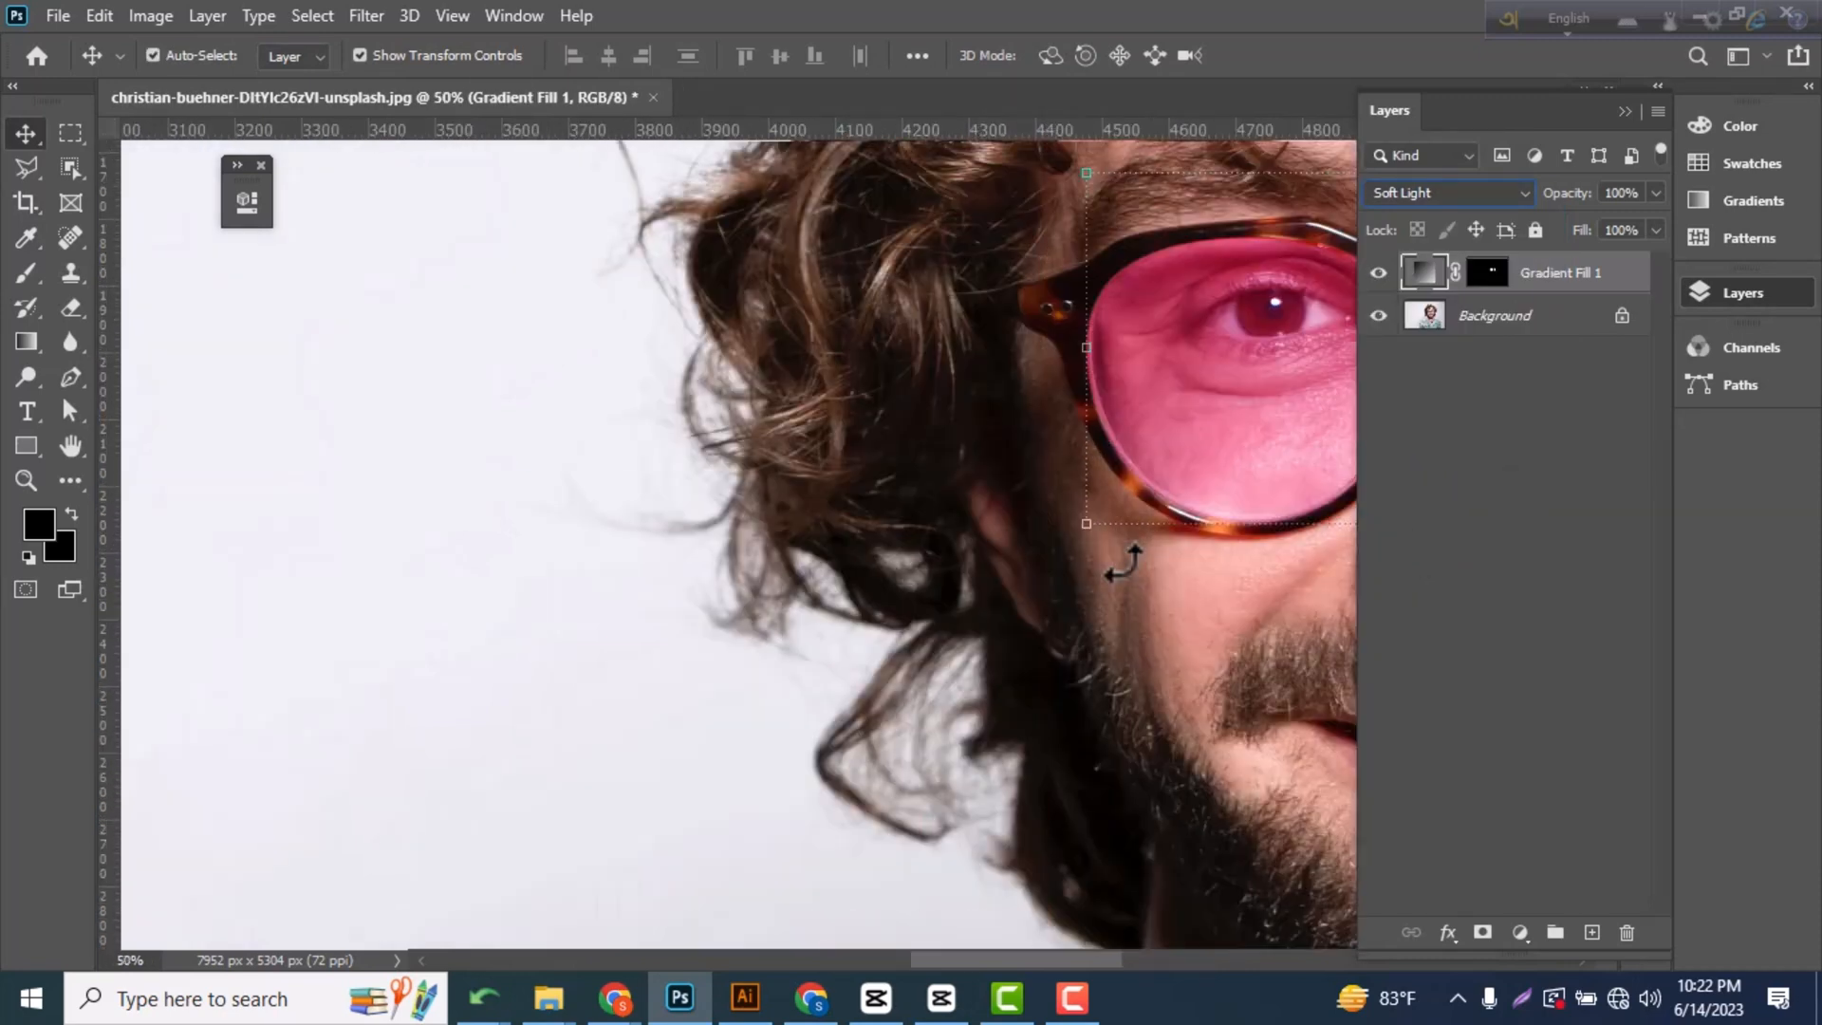
left_click_drag(1051, 614, 919, 658)
left_click_drag(1171, 578, 856, 622)
key("ctrl+r")
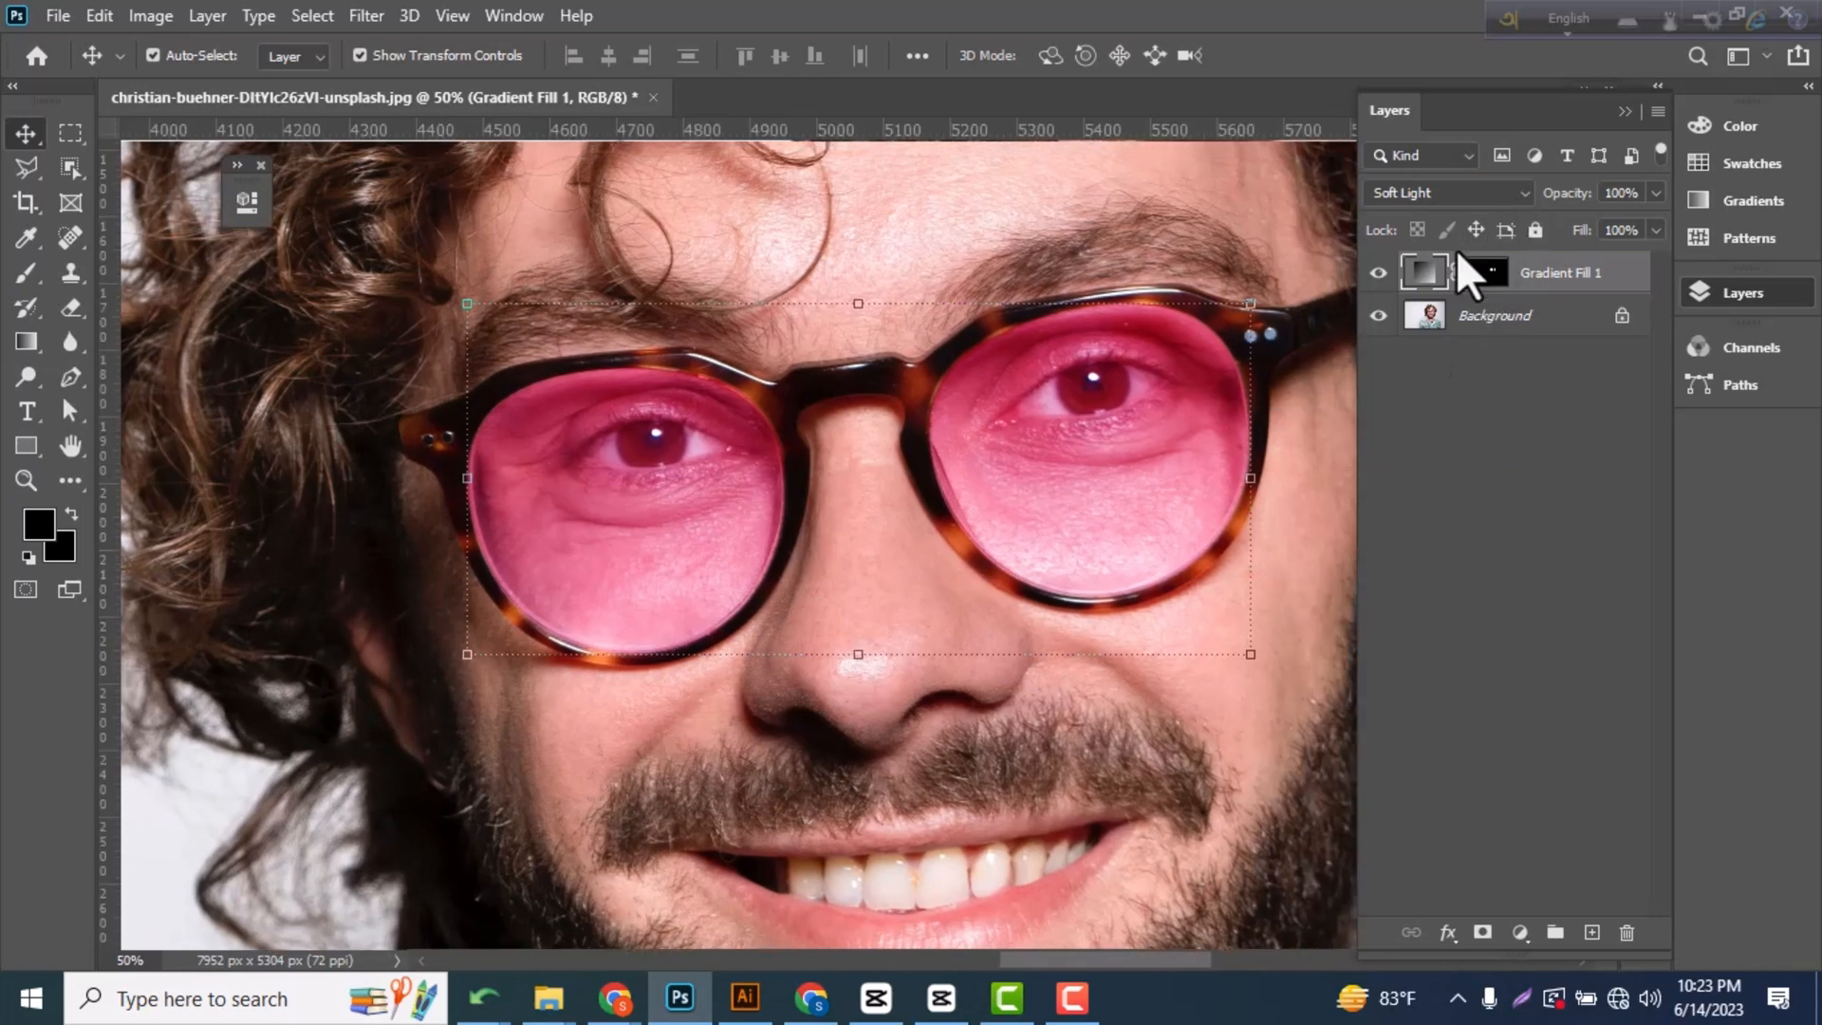
double_click(1424, 273)
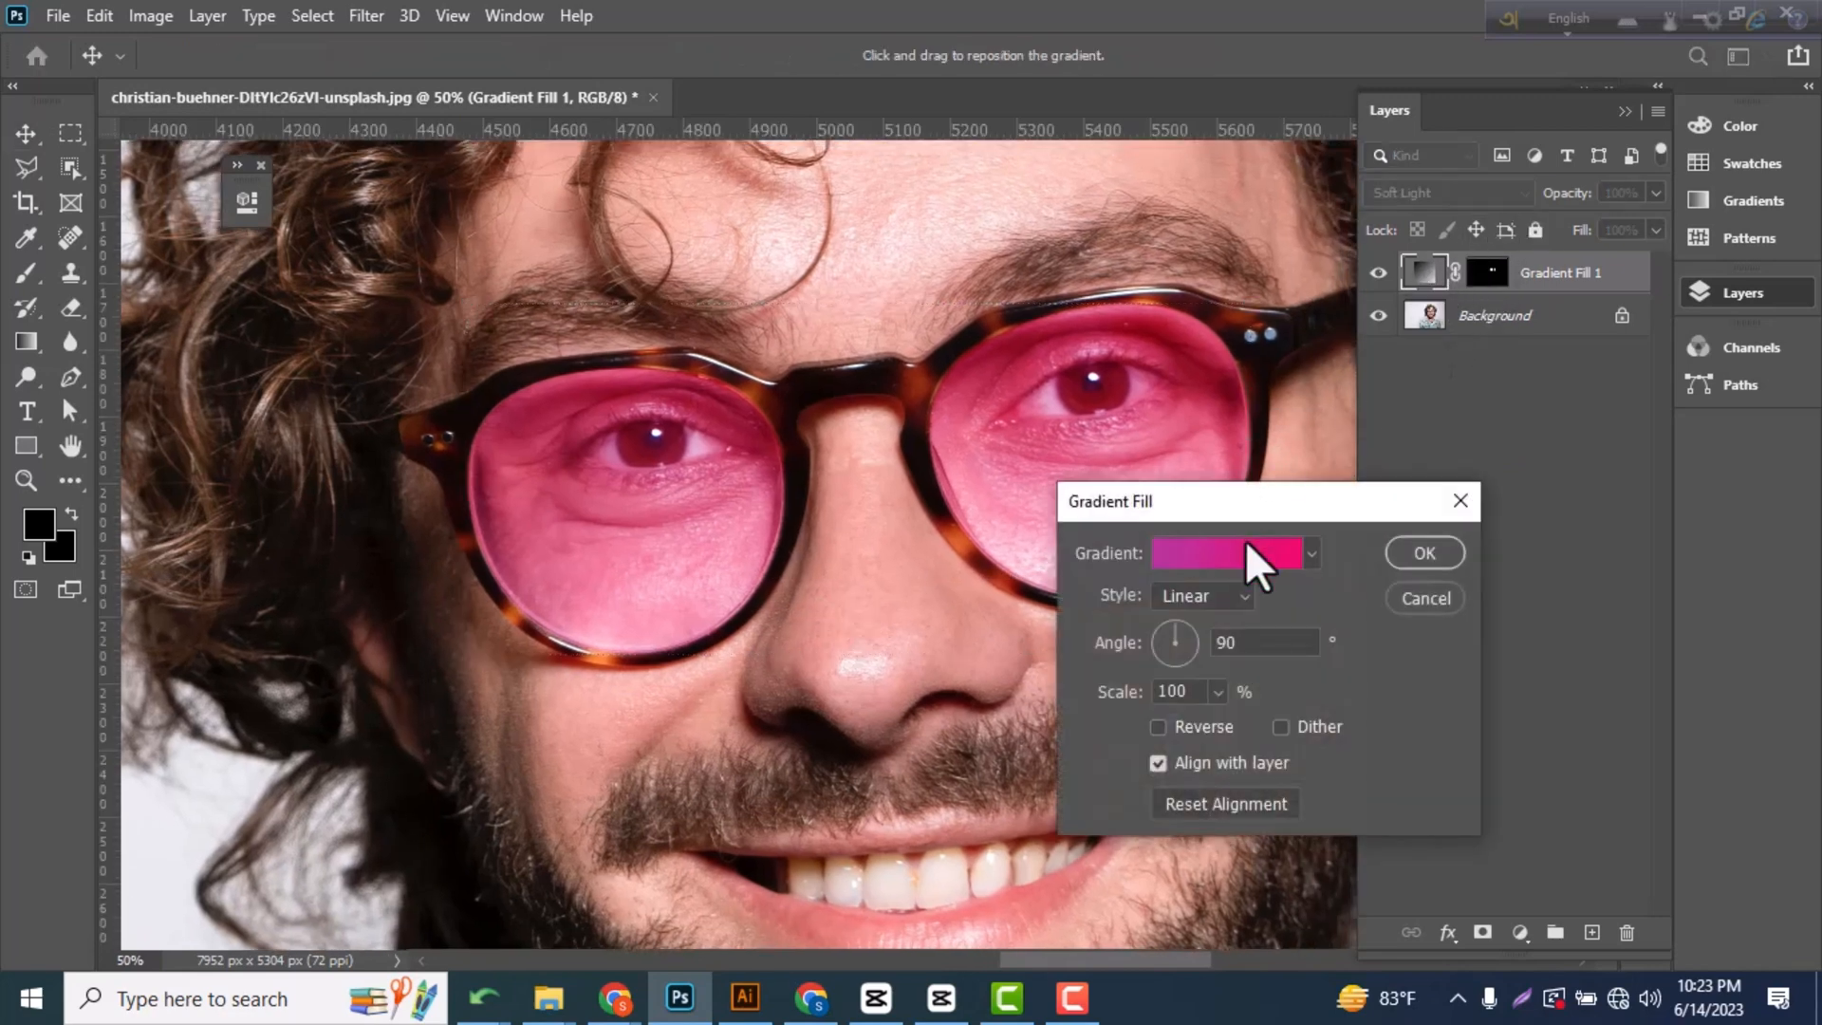
left_click(1245, 552)
left_click(1127, 673)
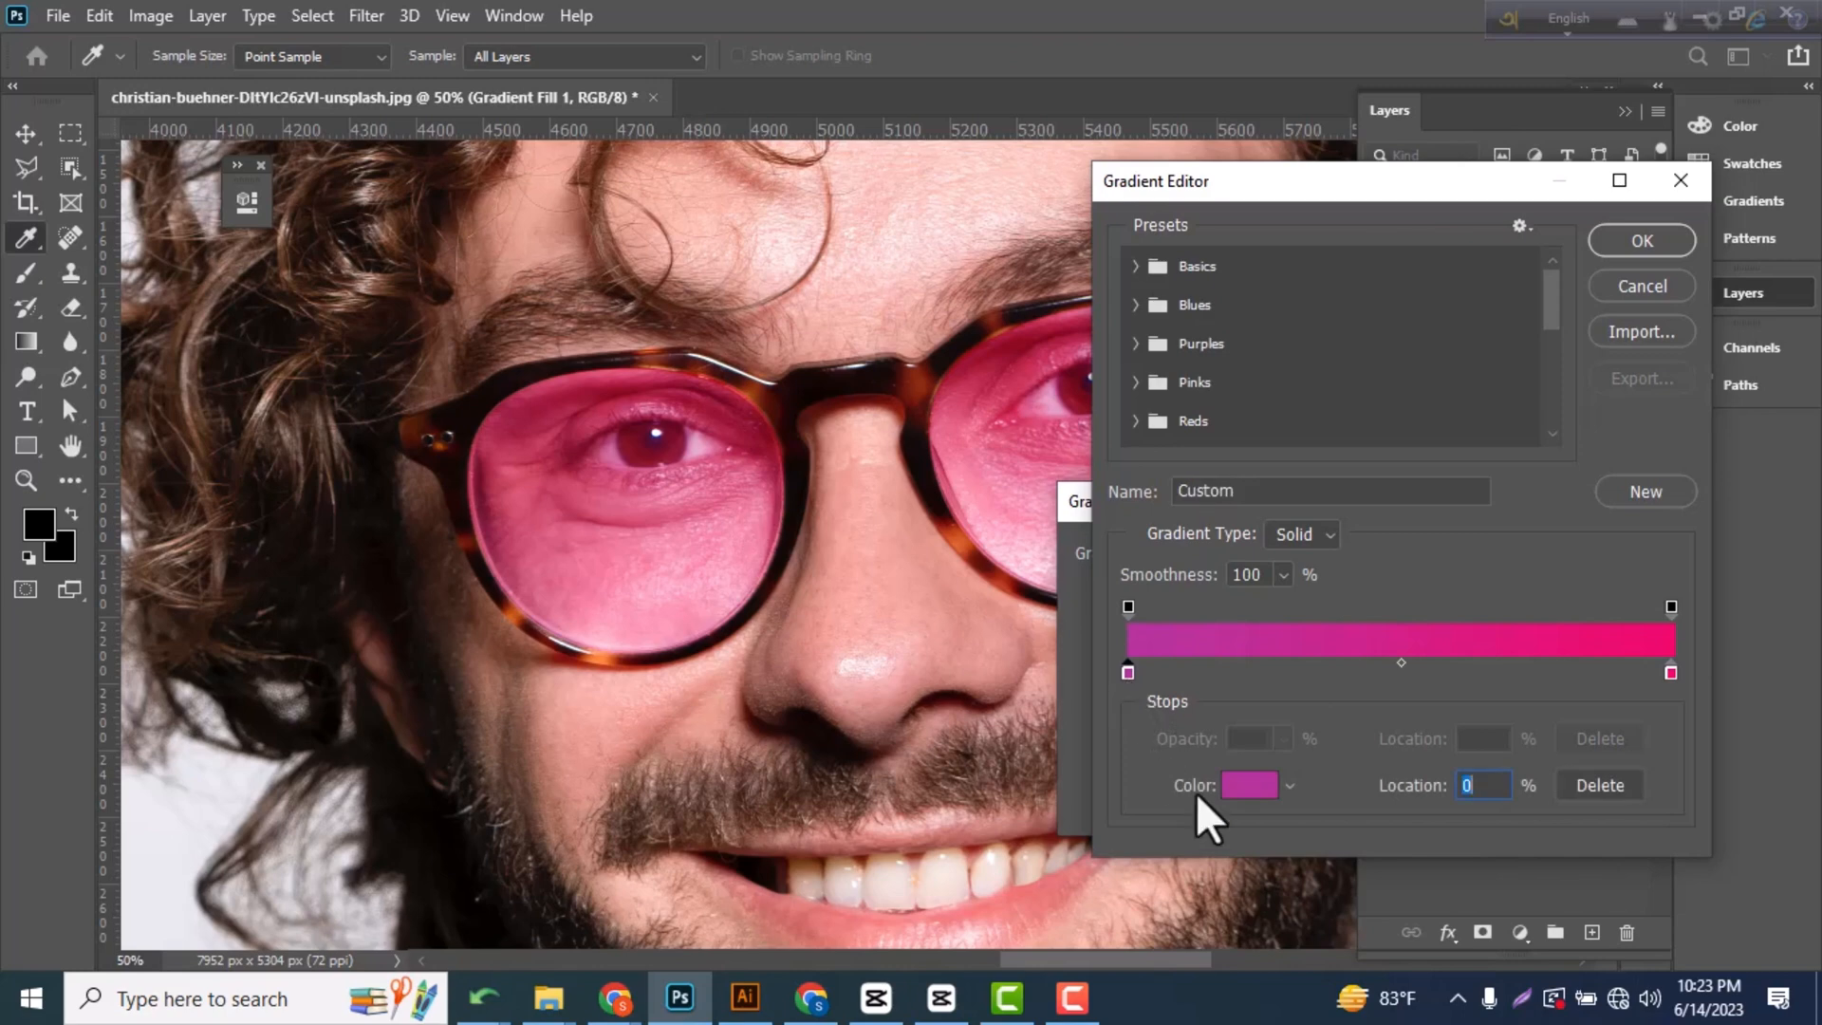
left_click(1249, 786)
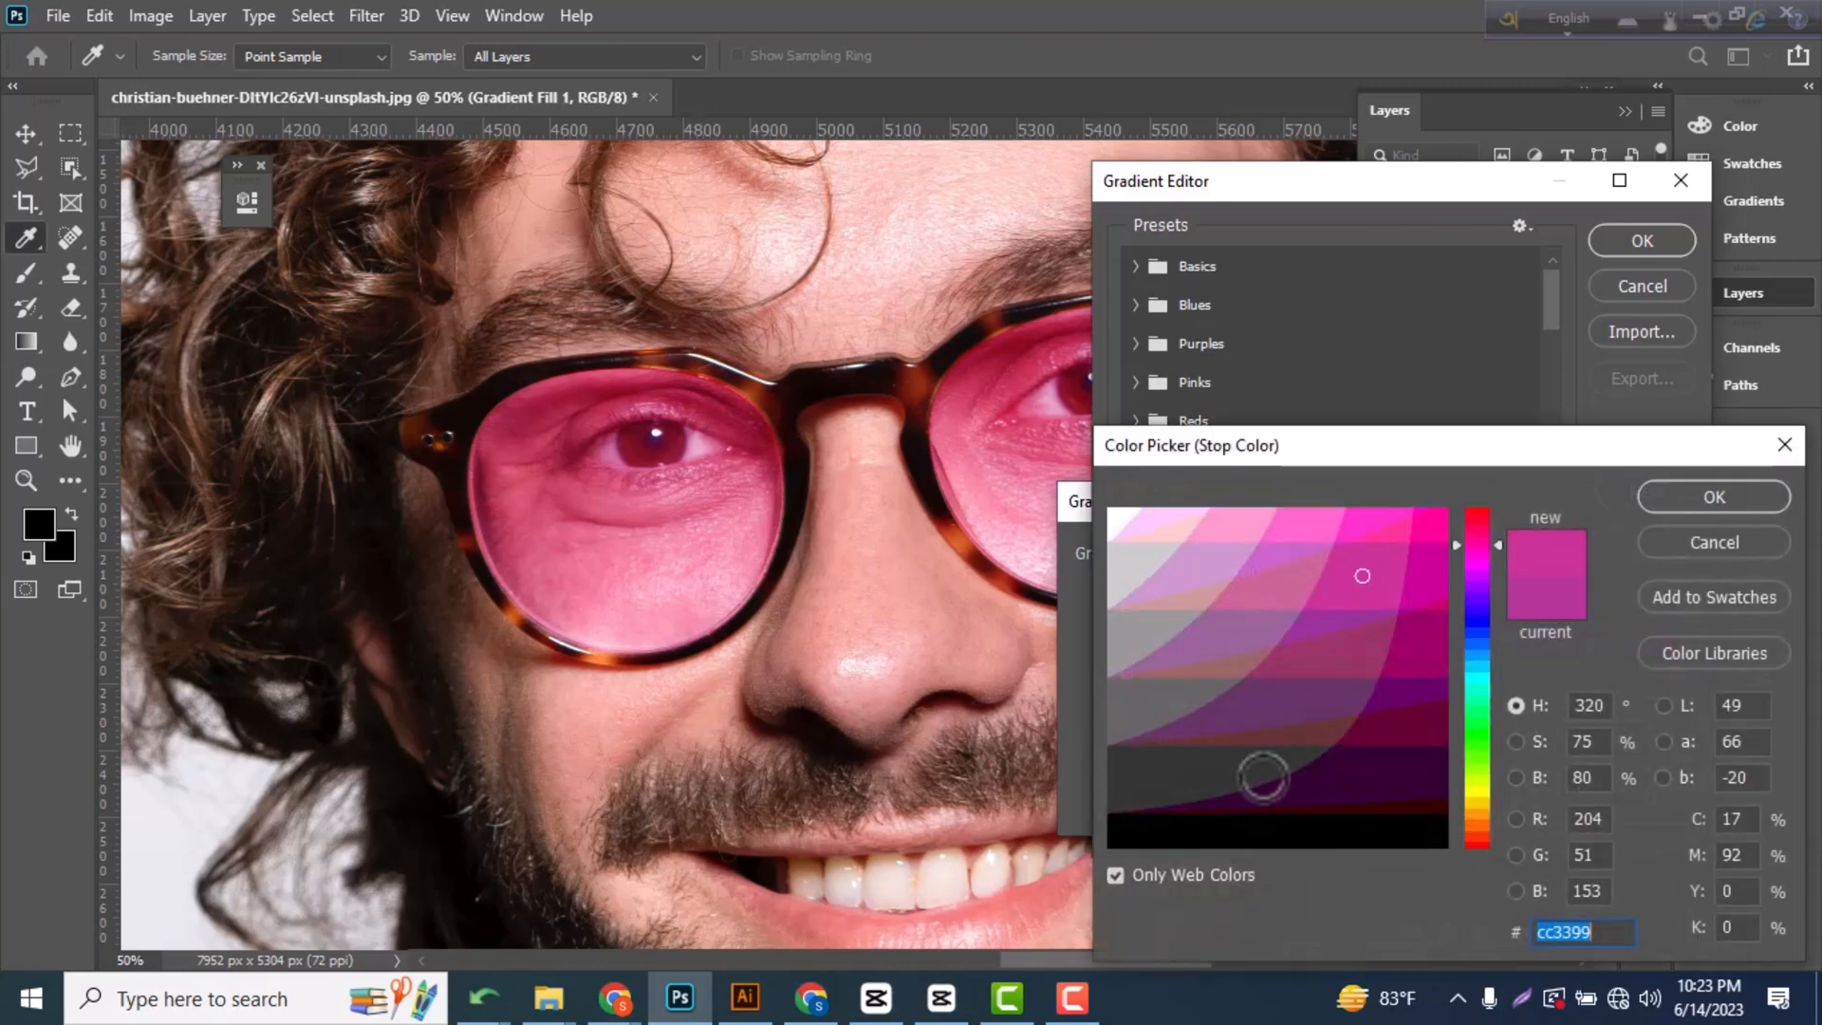
left_click(1475, 841)
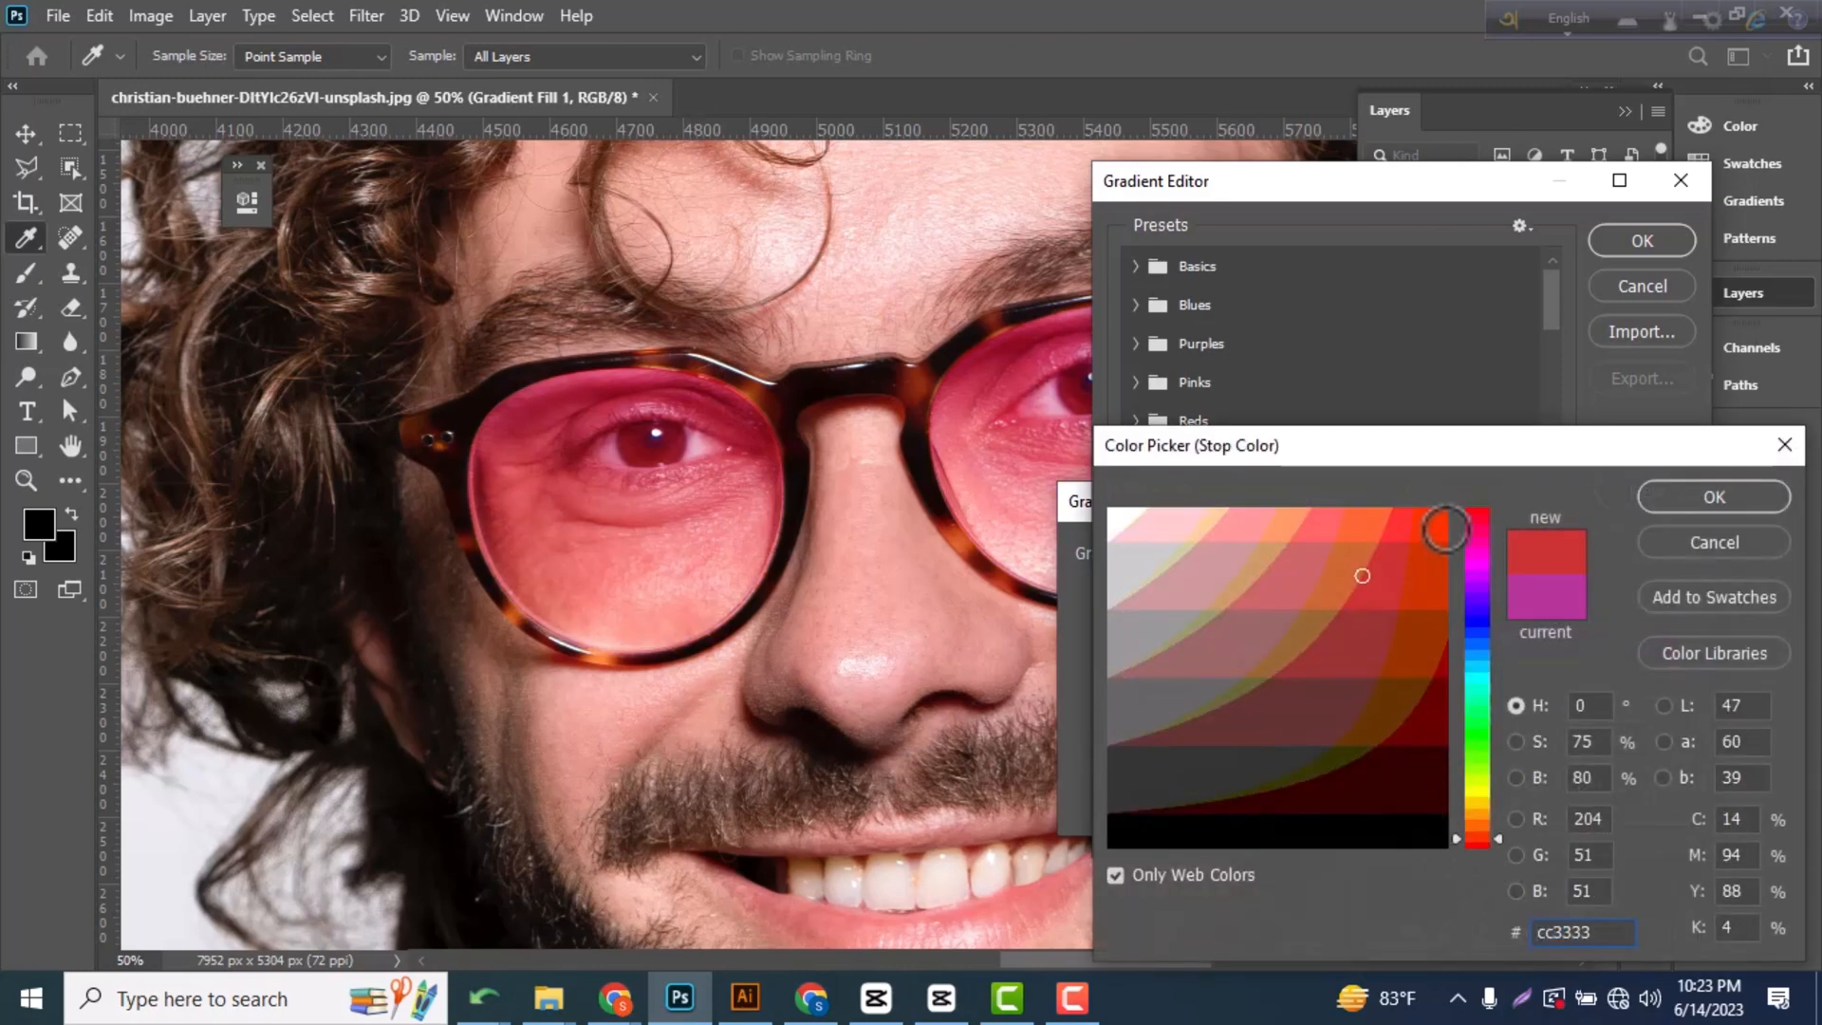
left_click(1445, 529)
left_click(1704, 497)
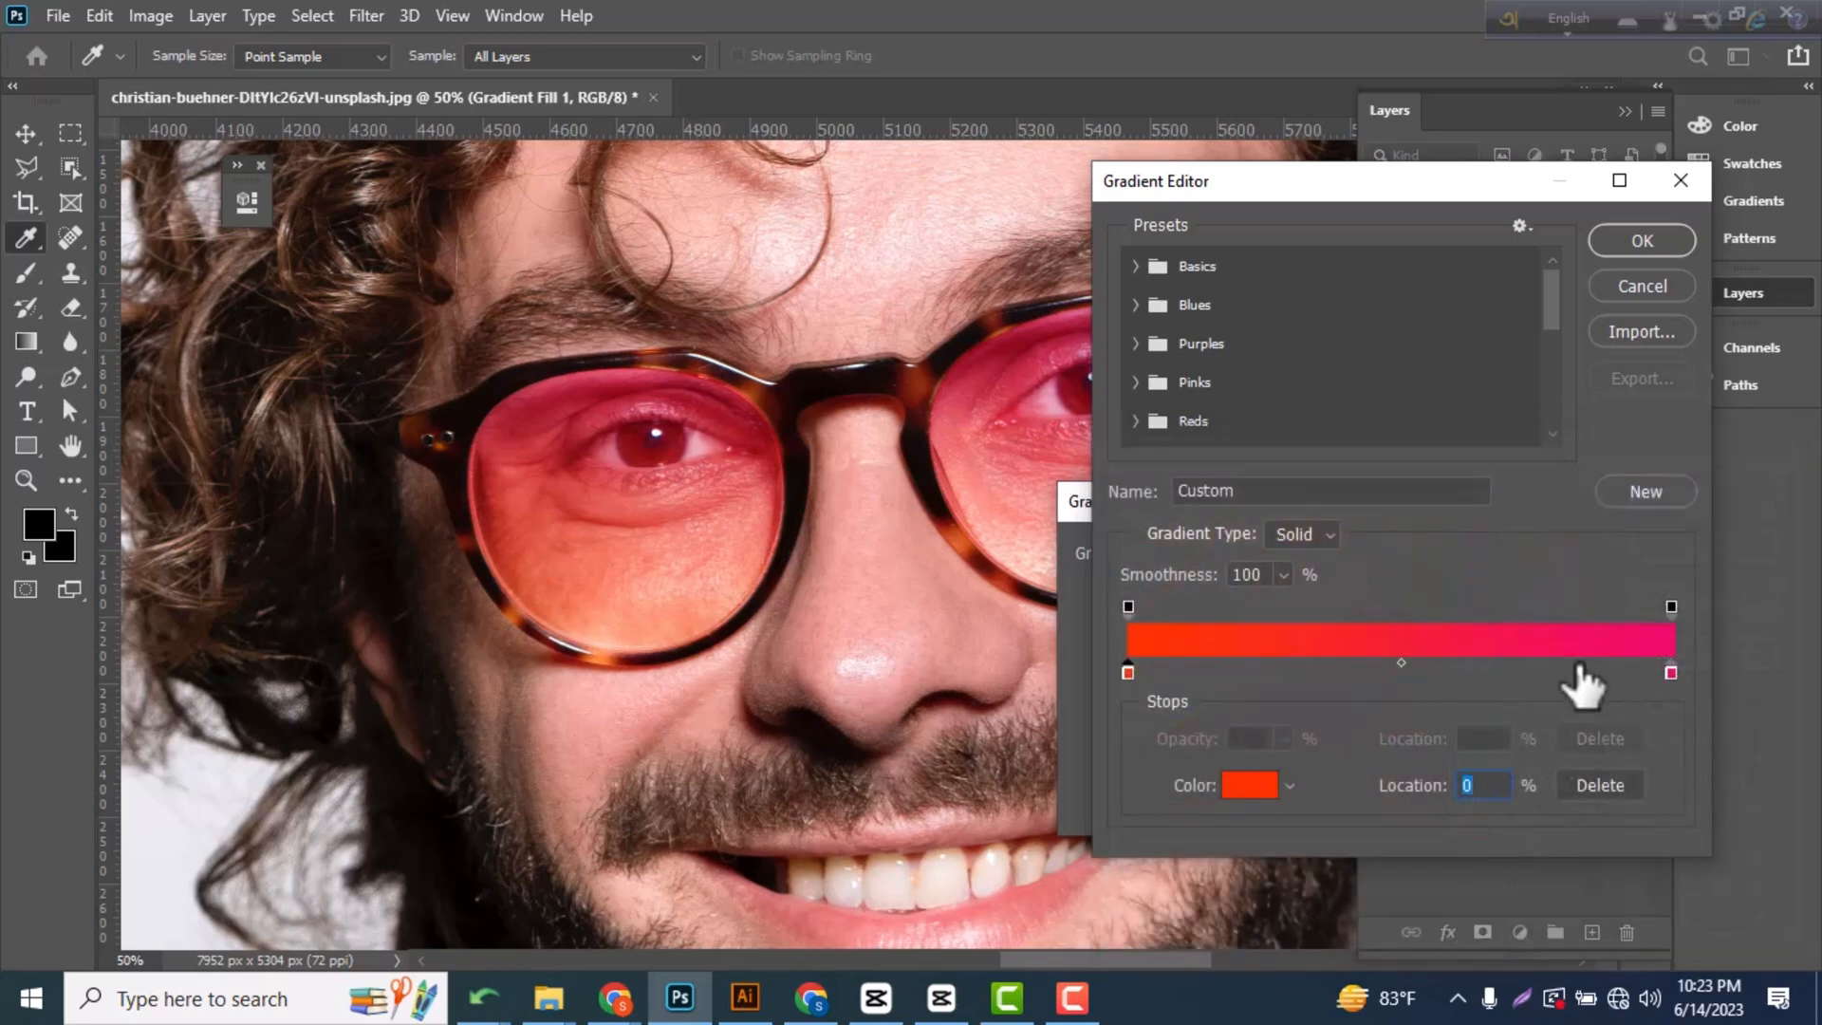
Change the gradient's end color stop to pure red and apply the edited gradient to the lenses.
double_click(1671, 671)
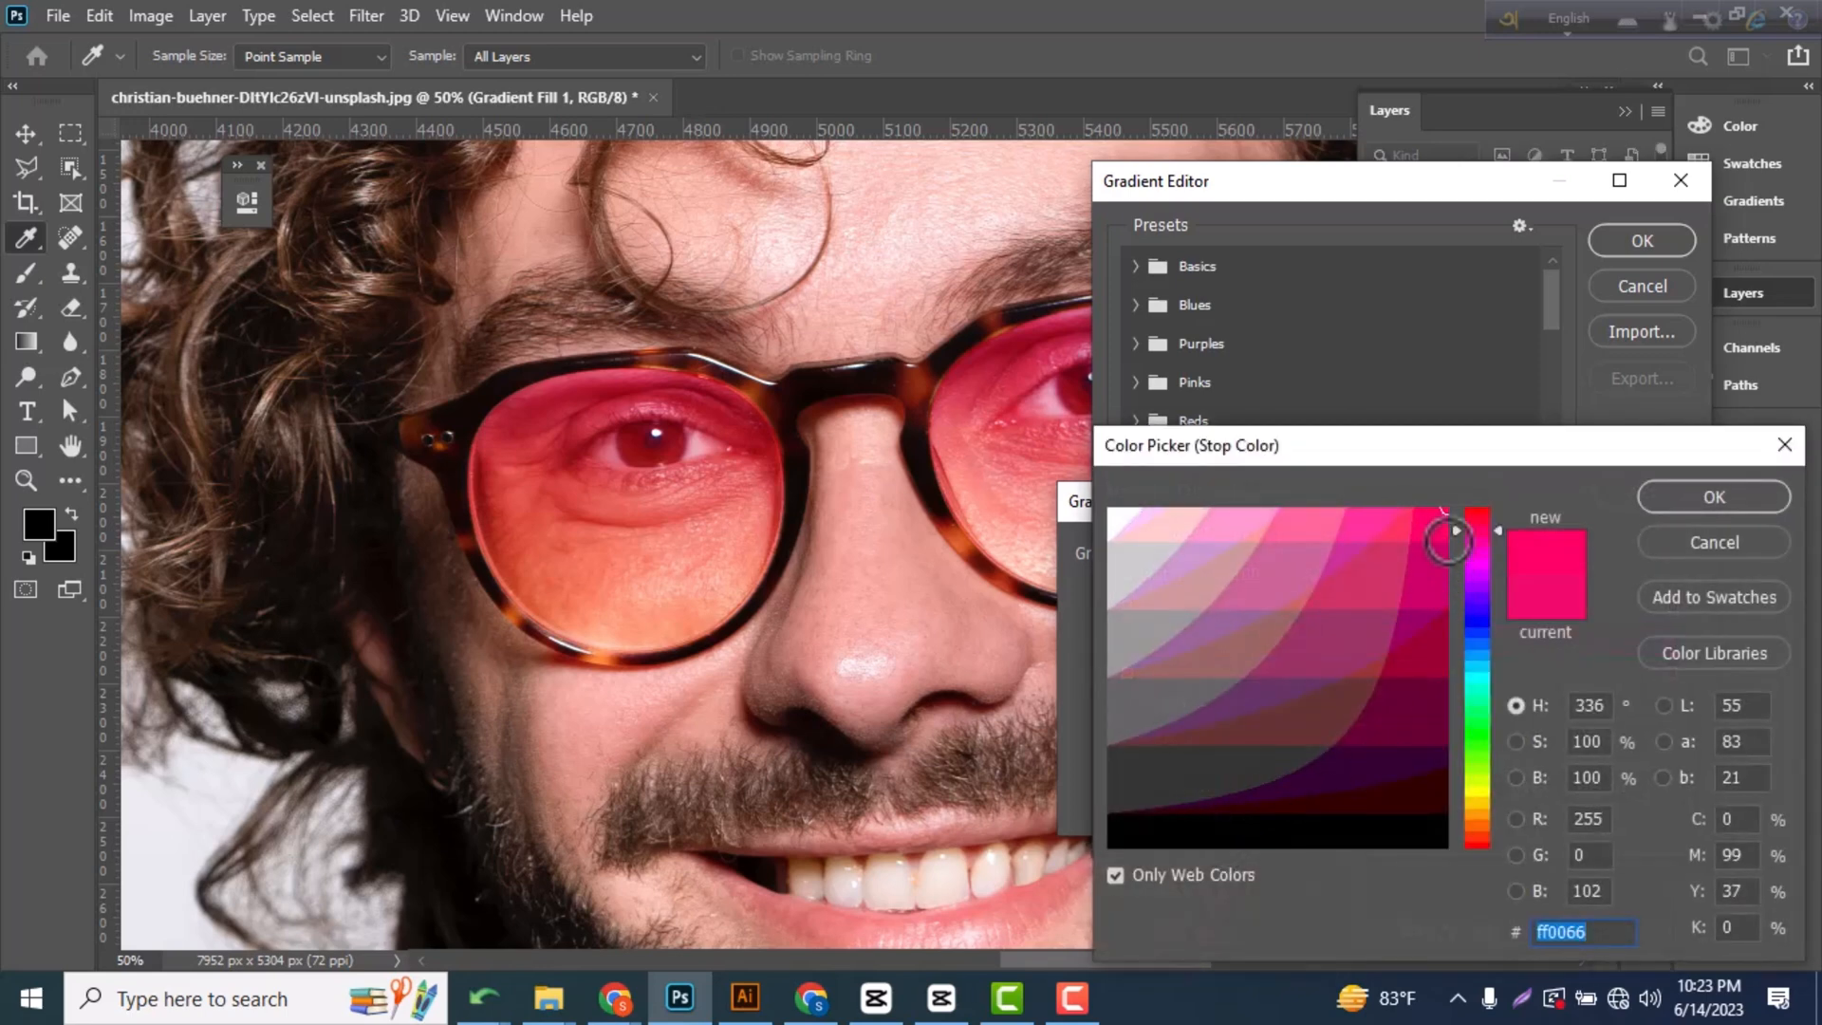
left_click(1477, 513)
left_click(1672, 498)
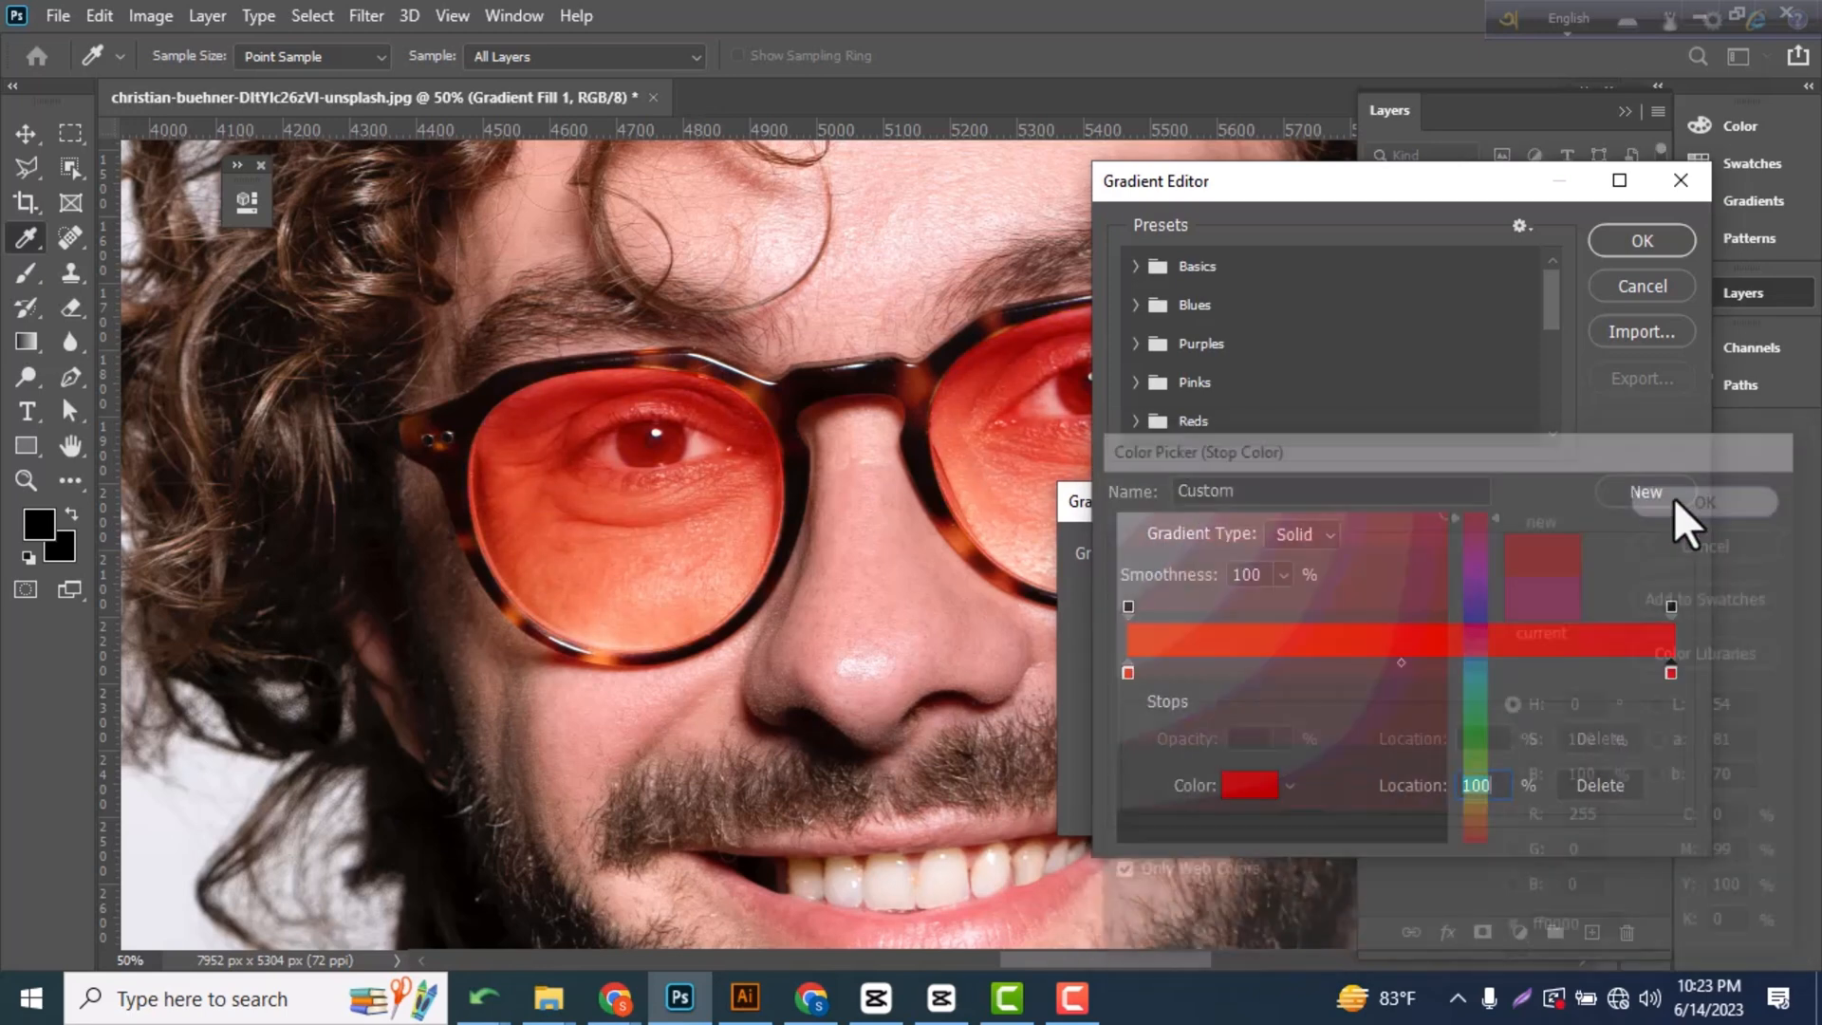
left_click(1644, 255)
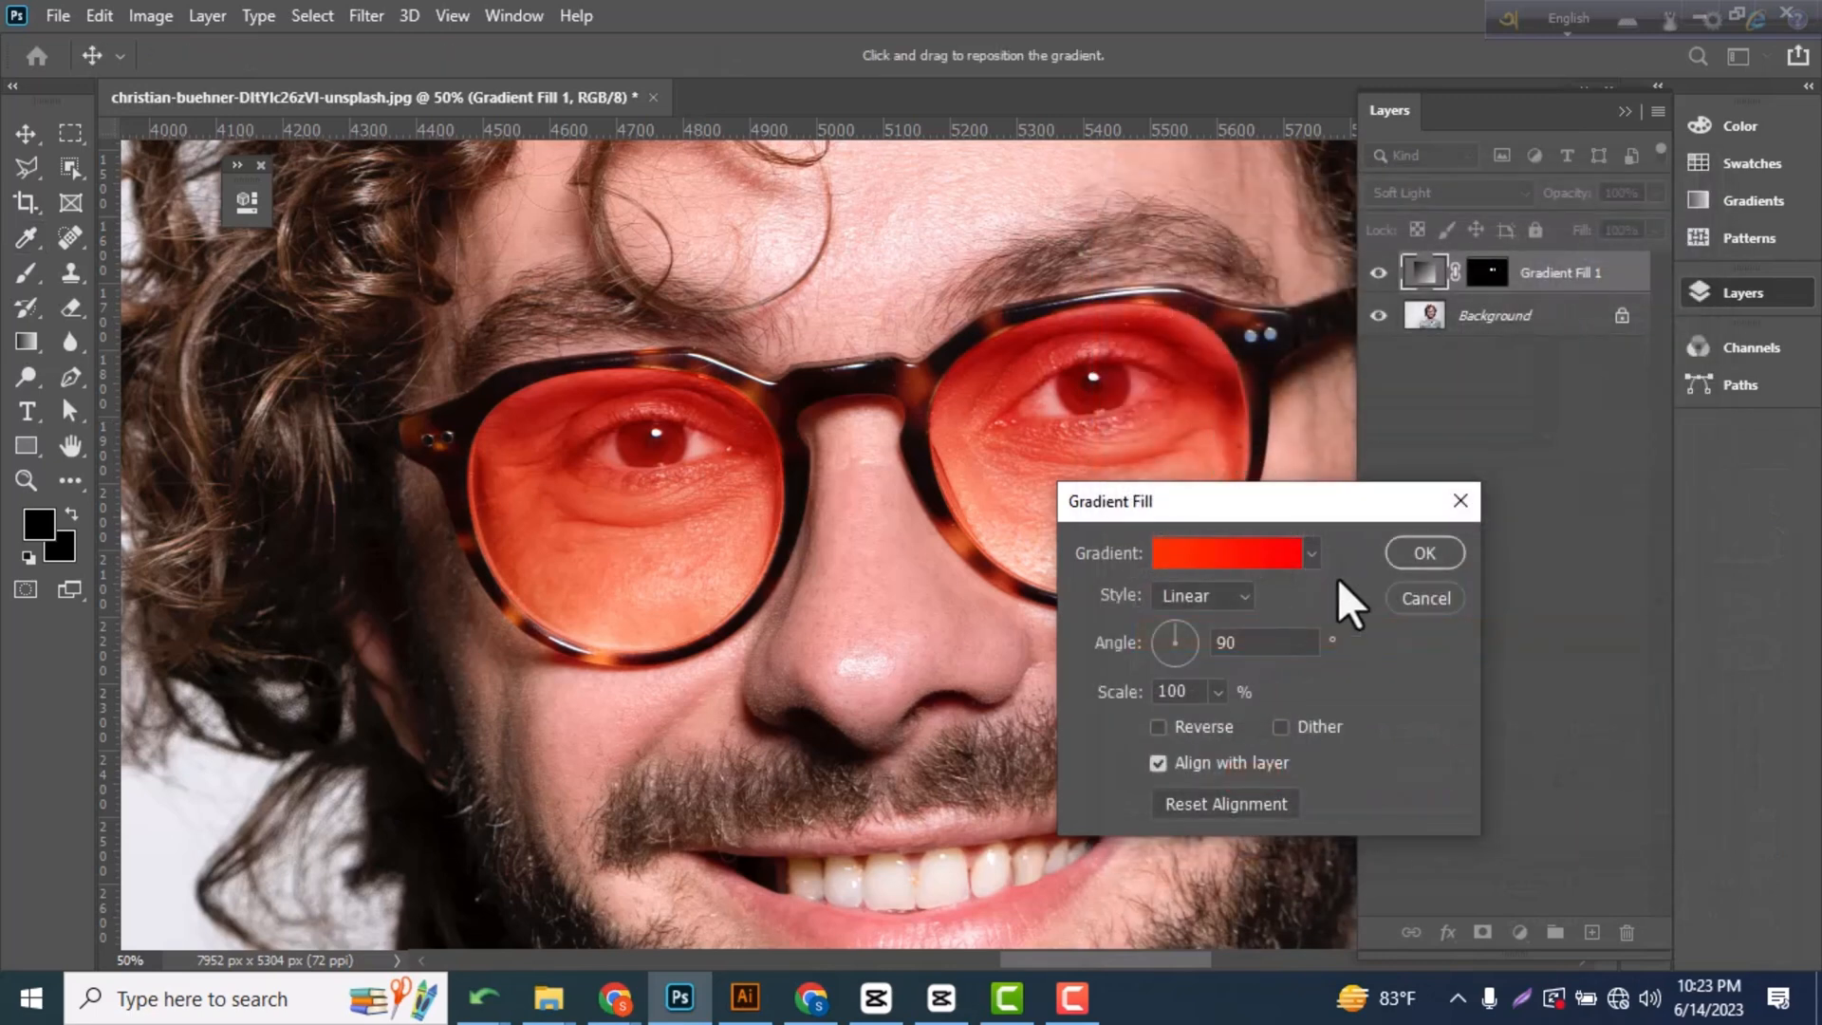
left_click(1444, 552)
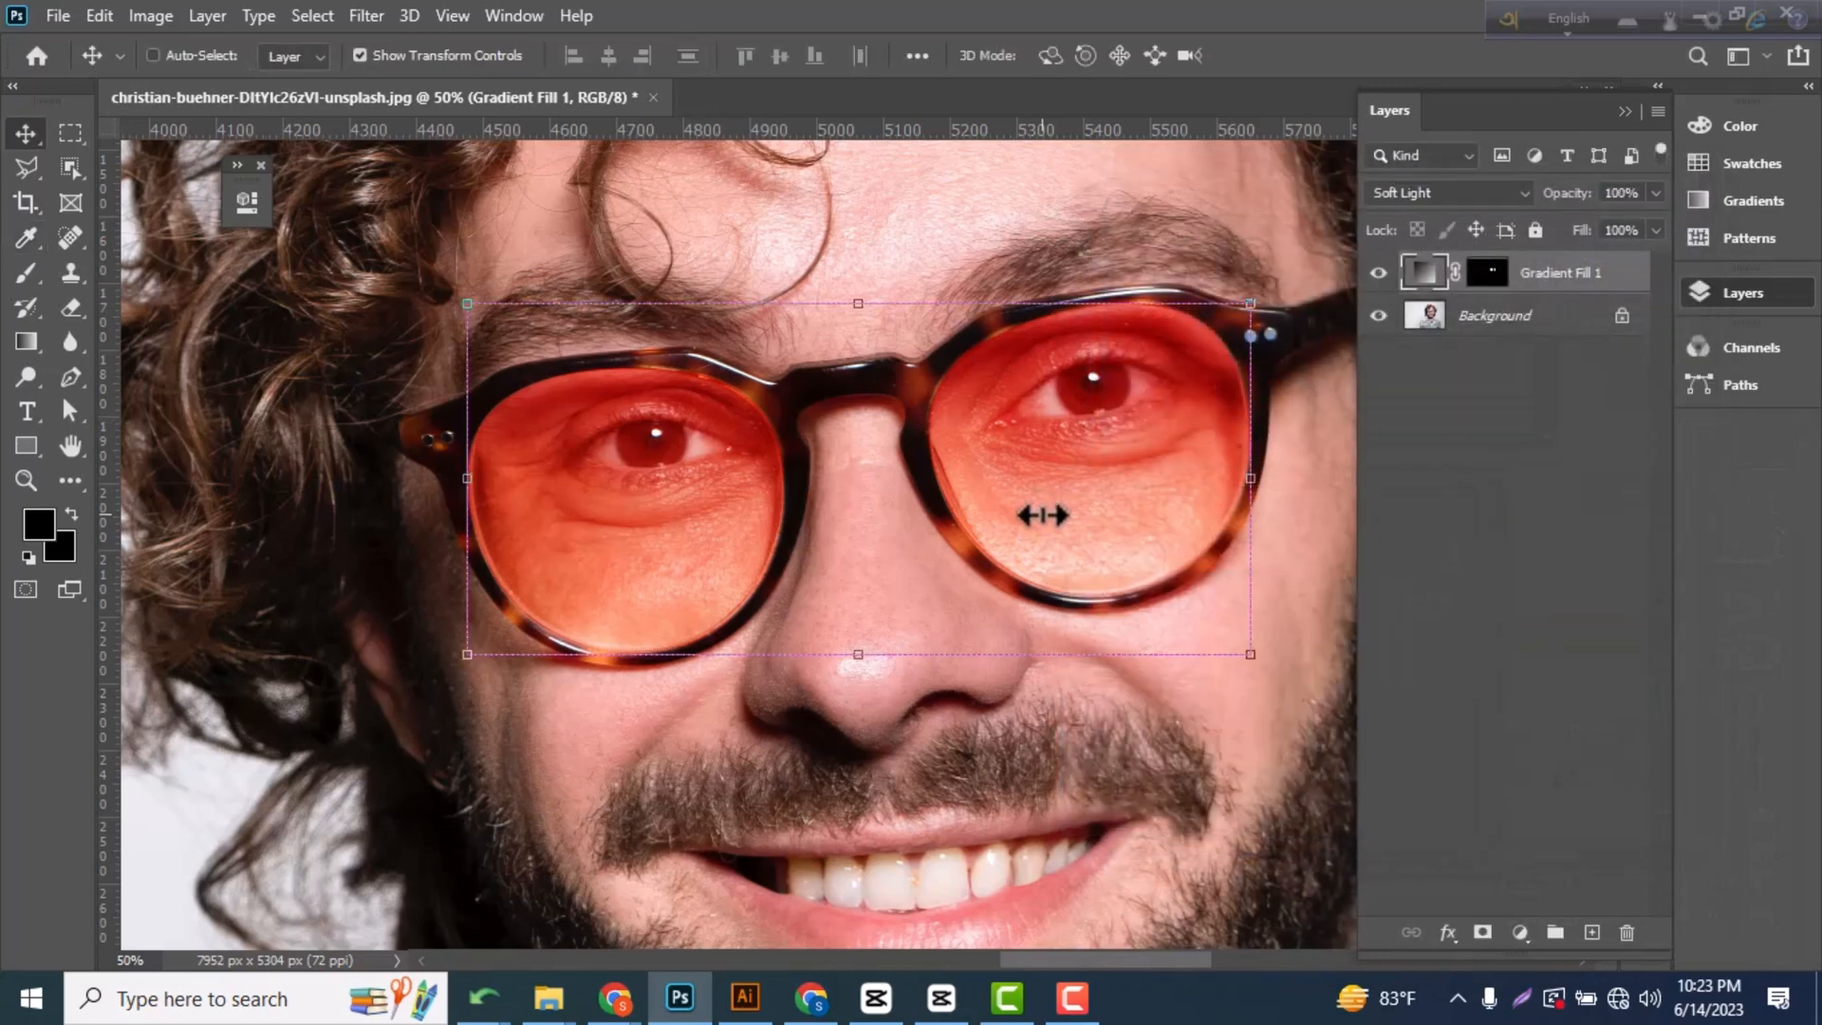
Deselect the fill layer and examine the tinted lenses in the full portrait and up close.
key("ctrl+plus")
key("ctrl+minus")
key("ctrl+minus")
key("ctrl+minus")
key("ctrl+minus")
key("ctrl+minus")
key("ctrl+minus")
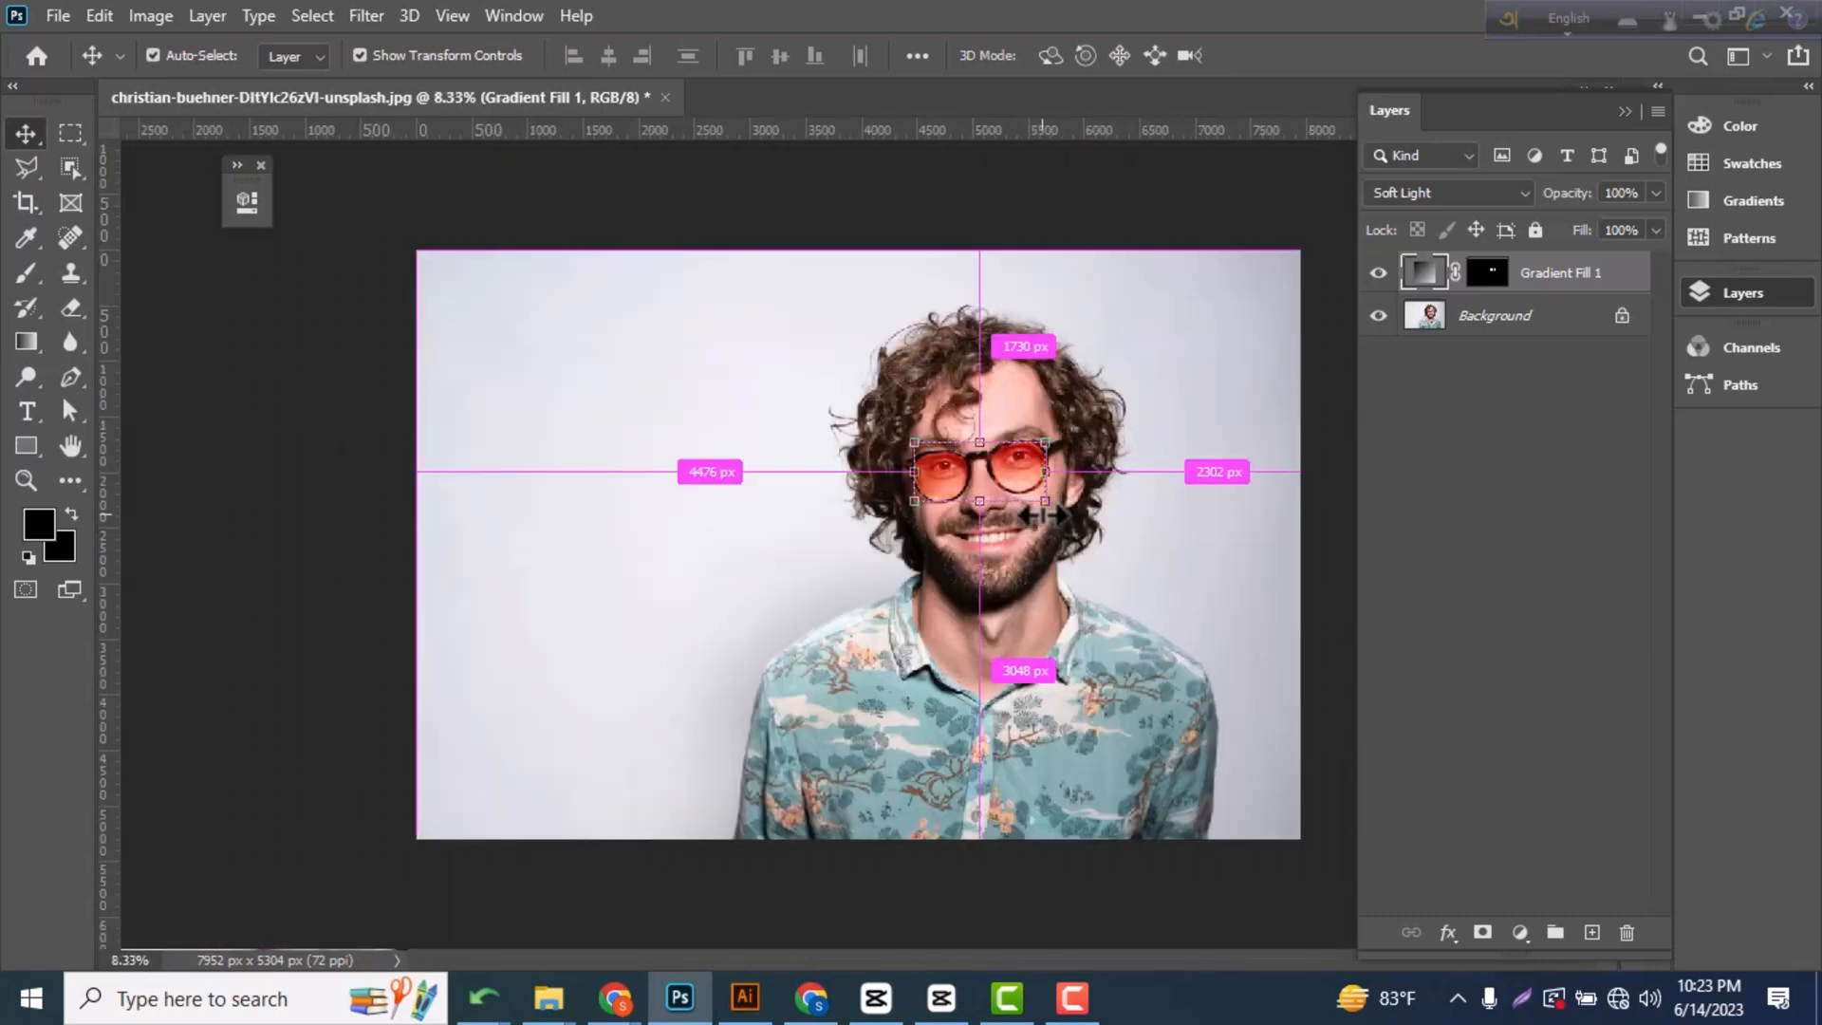
left_click(985, 873)
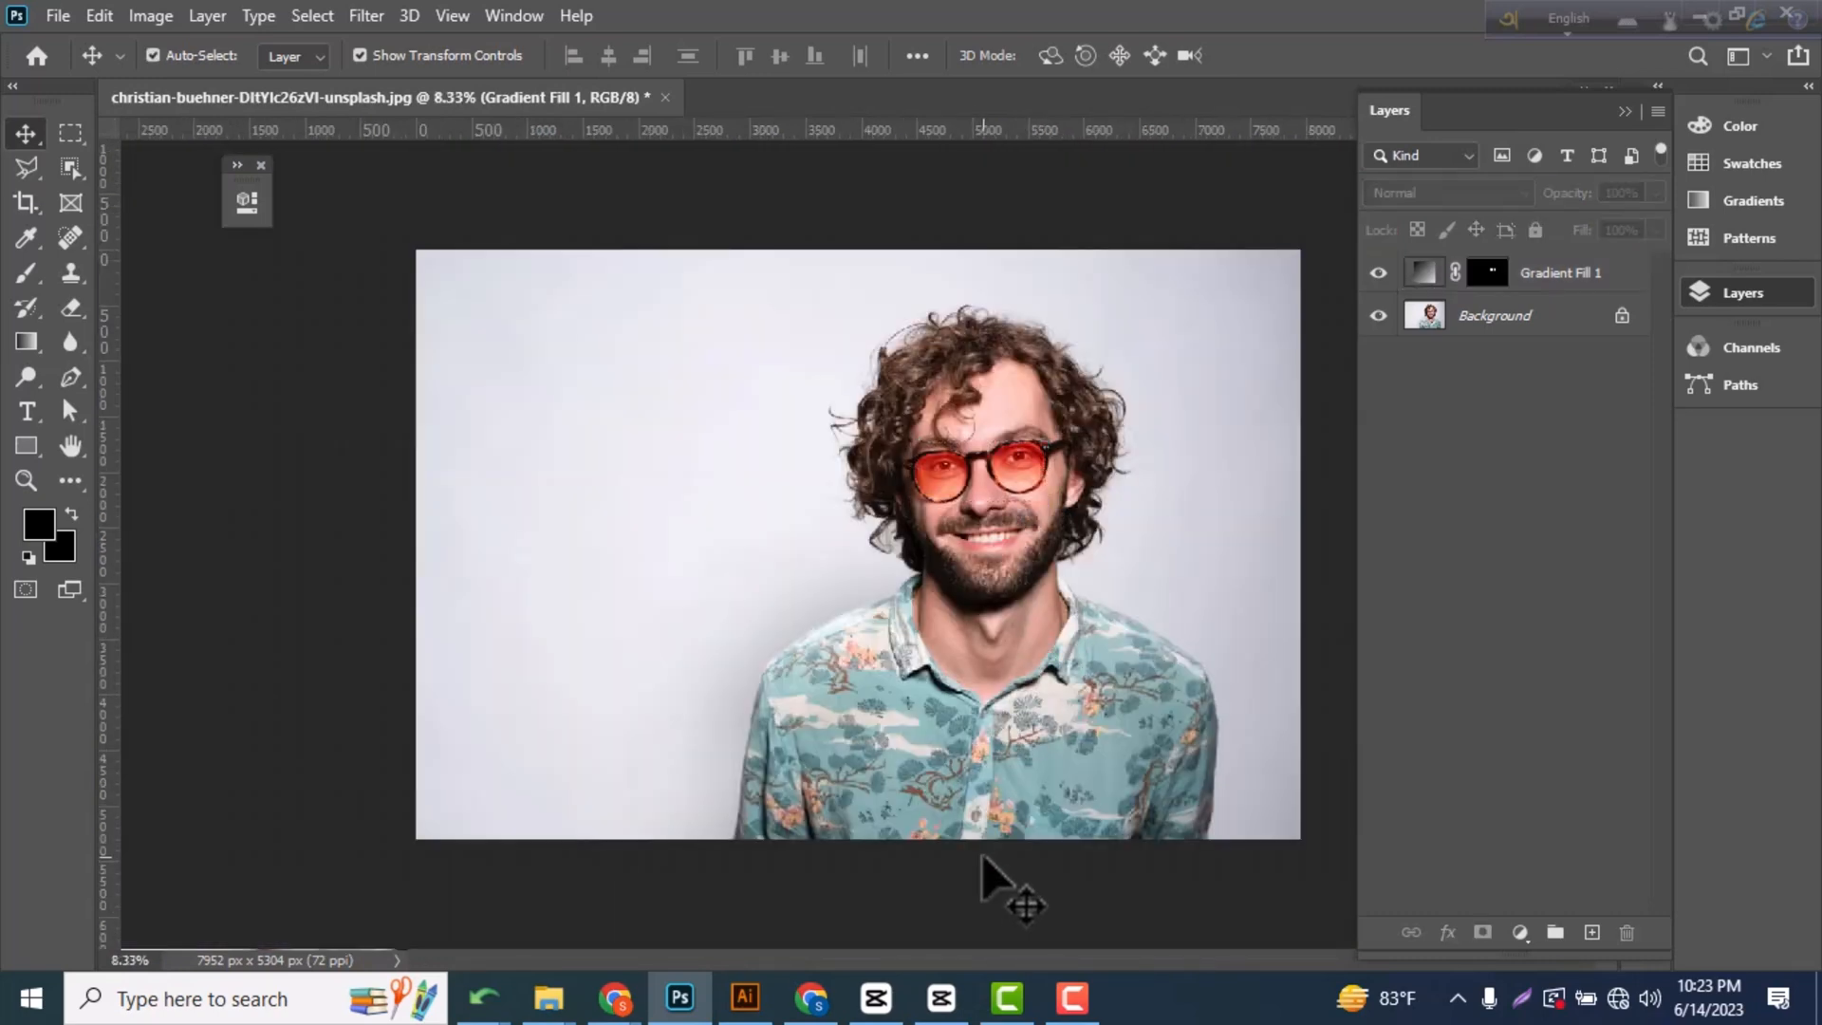
key("ctrl+plus")
key("ctrl+plus")
key("ctrl+plus")
key("ctrl+plus")
key("ctrl+plus")
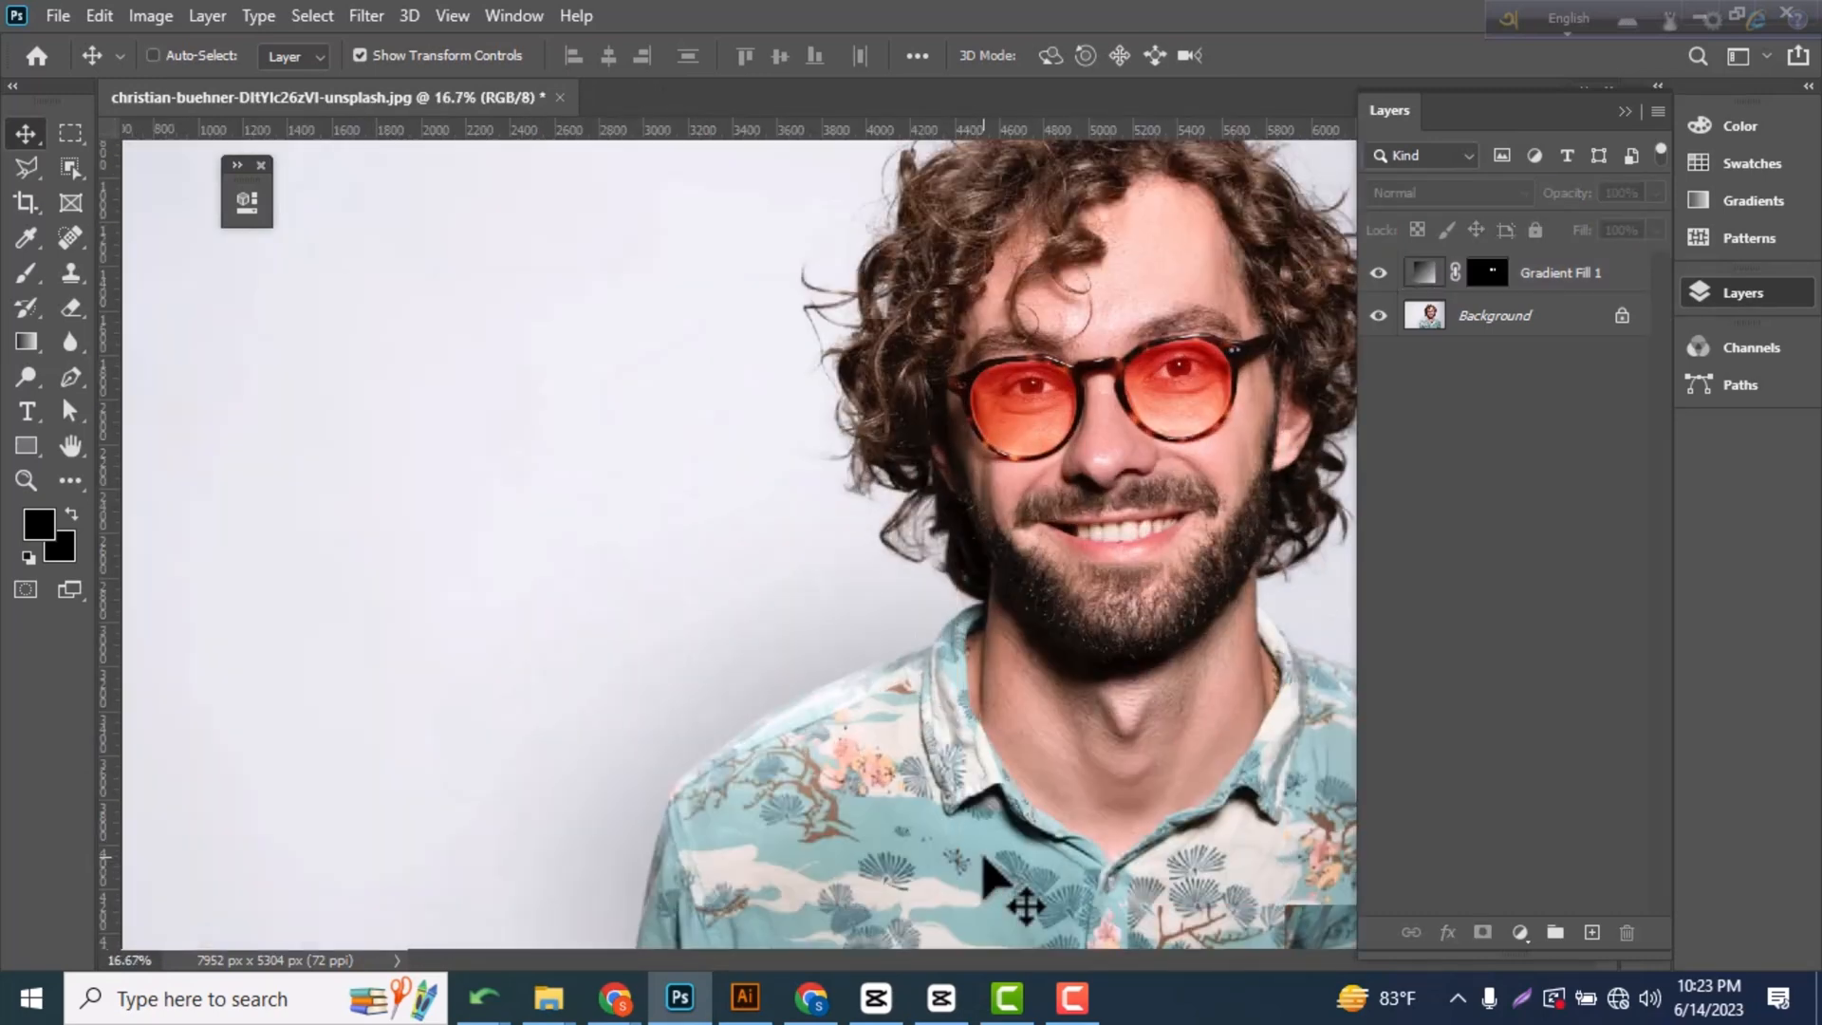
left_click_drag(1241, 387, 737, 601)
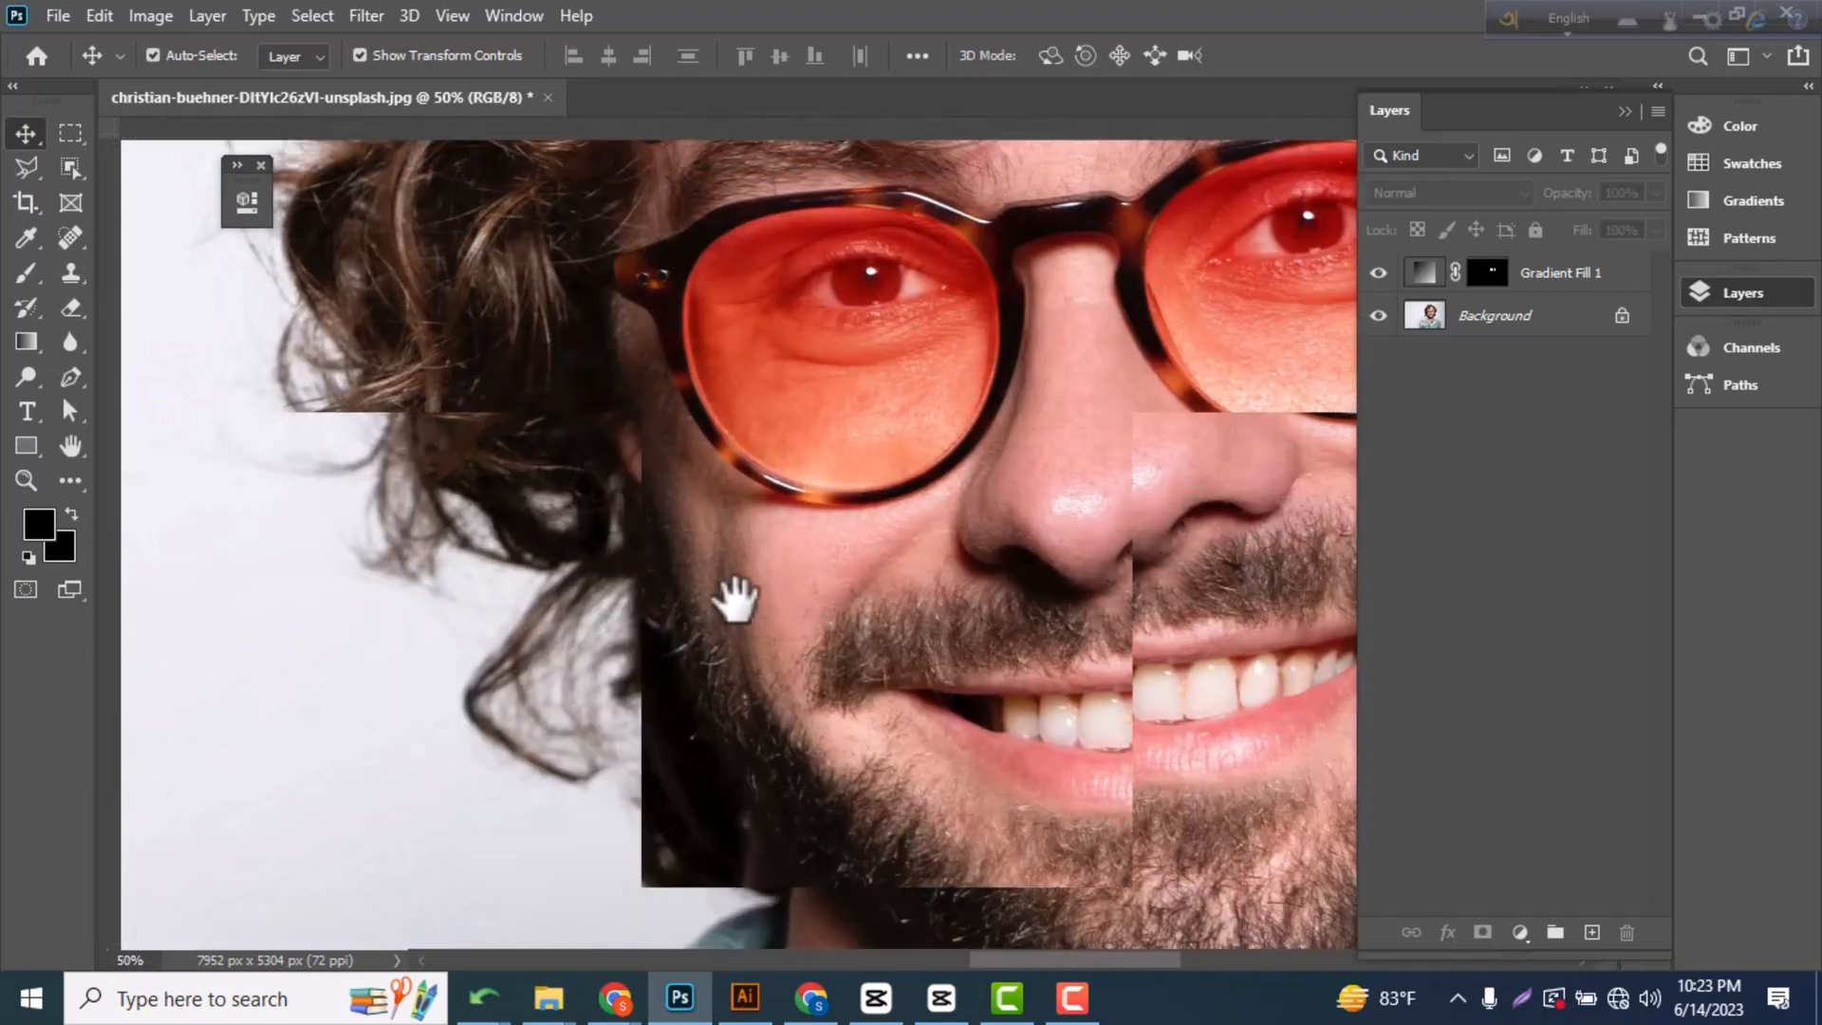
left_click_drag(1227, 447, 970, 608)
key("ctrl+r")
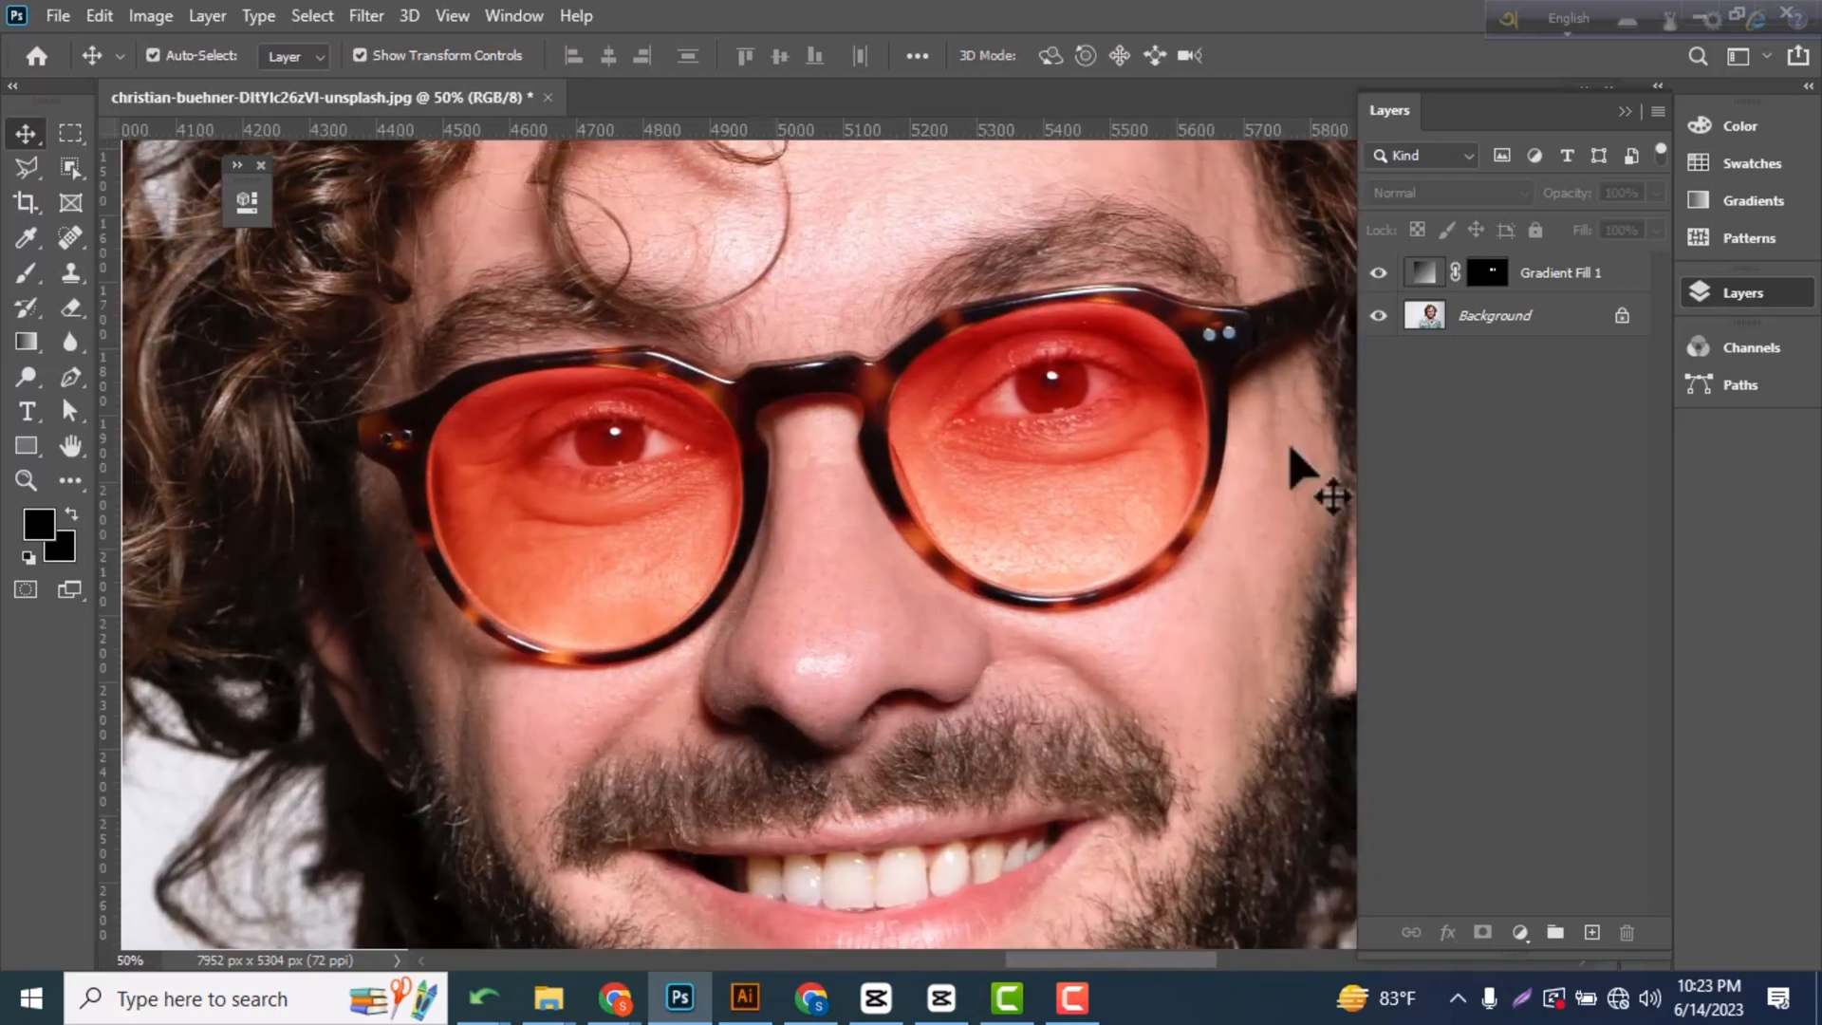
Reopen the lens gradient fill and try several green and teal-to-blue presets from the Greens group.
left_click(1429, 275)
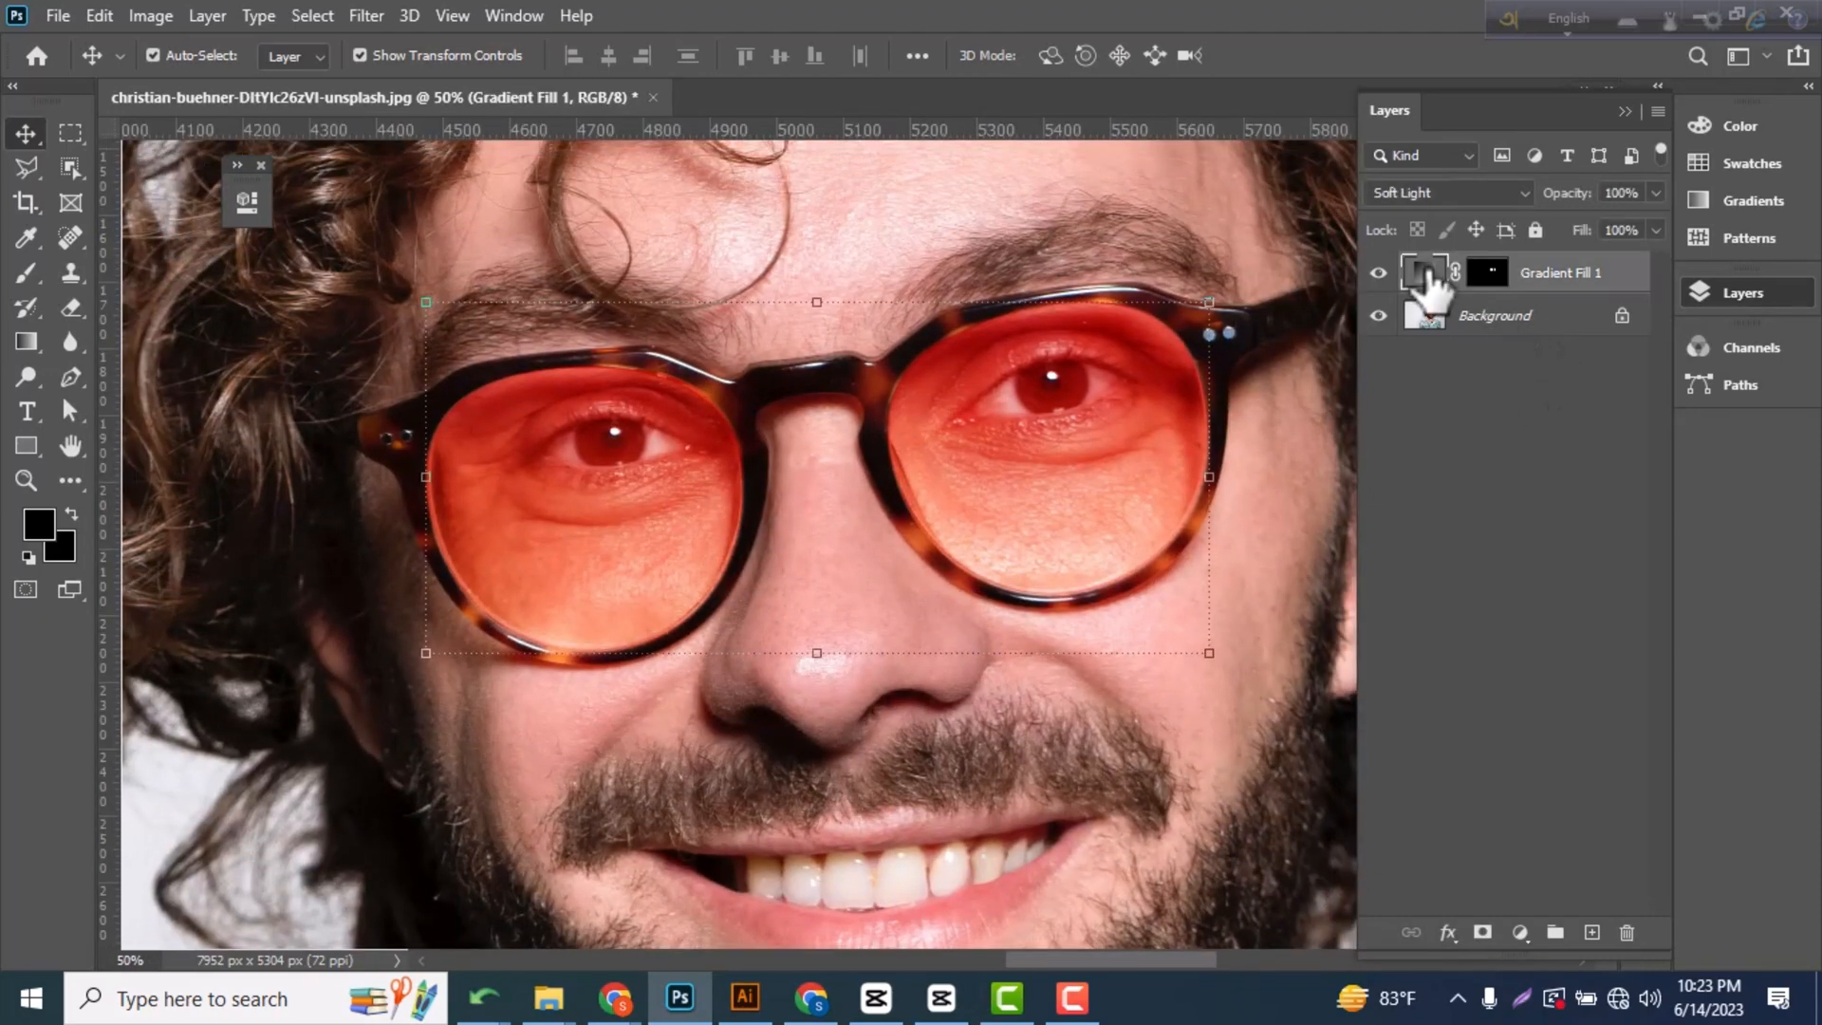
double_click(1426, 275)
left_click(1312, 554)
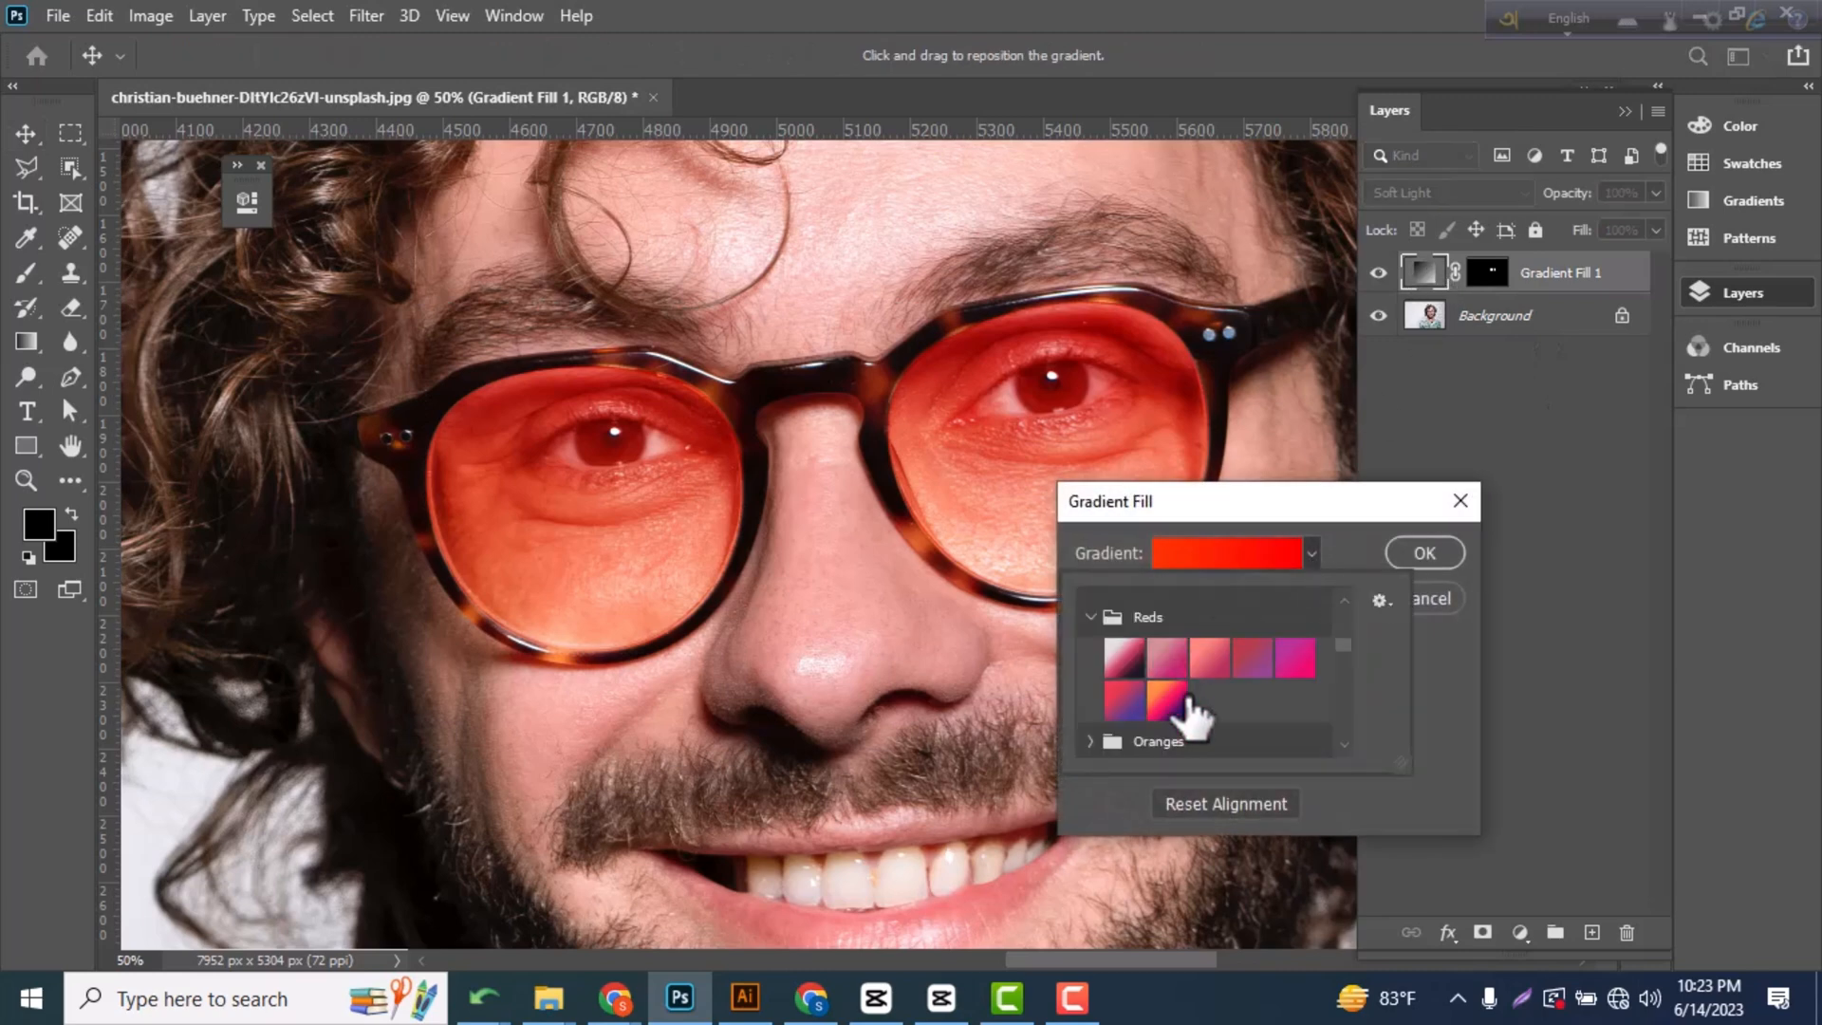
scroll(1187, 713, "down", 8)
left_click(1180, 627)
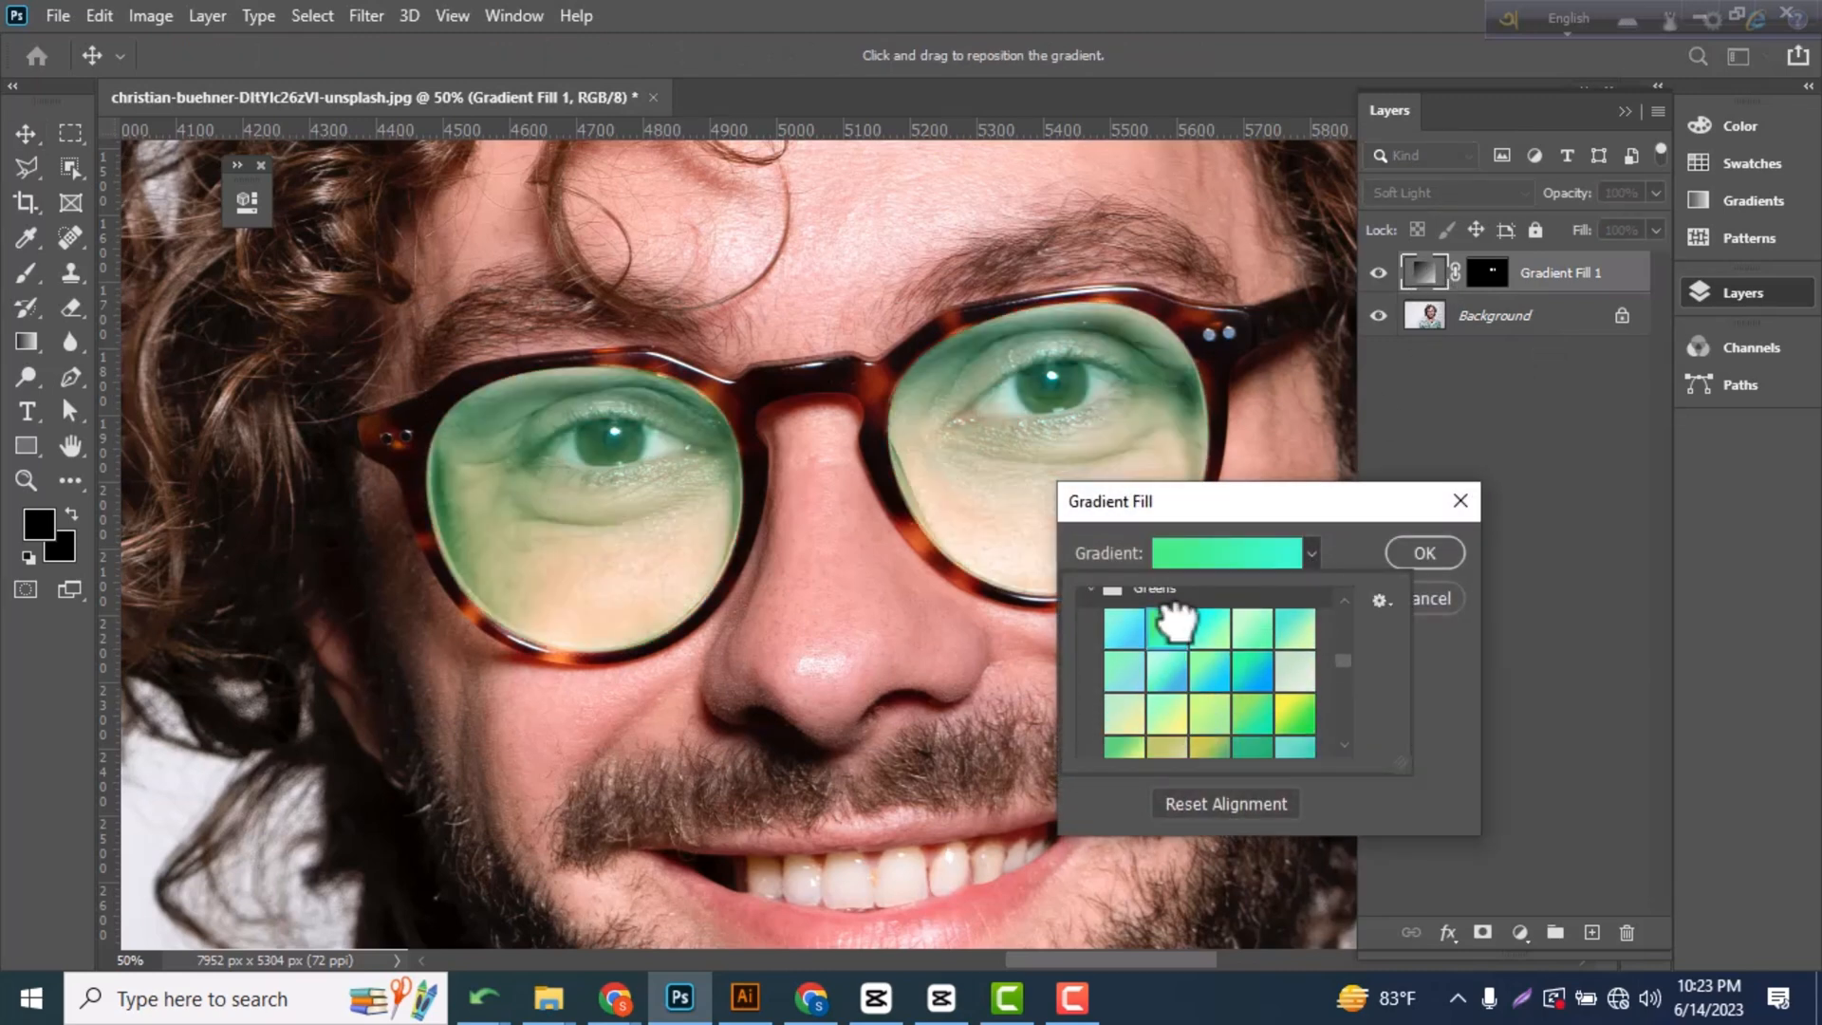
left_click(1251, 670)
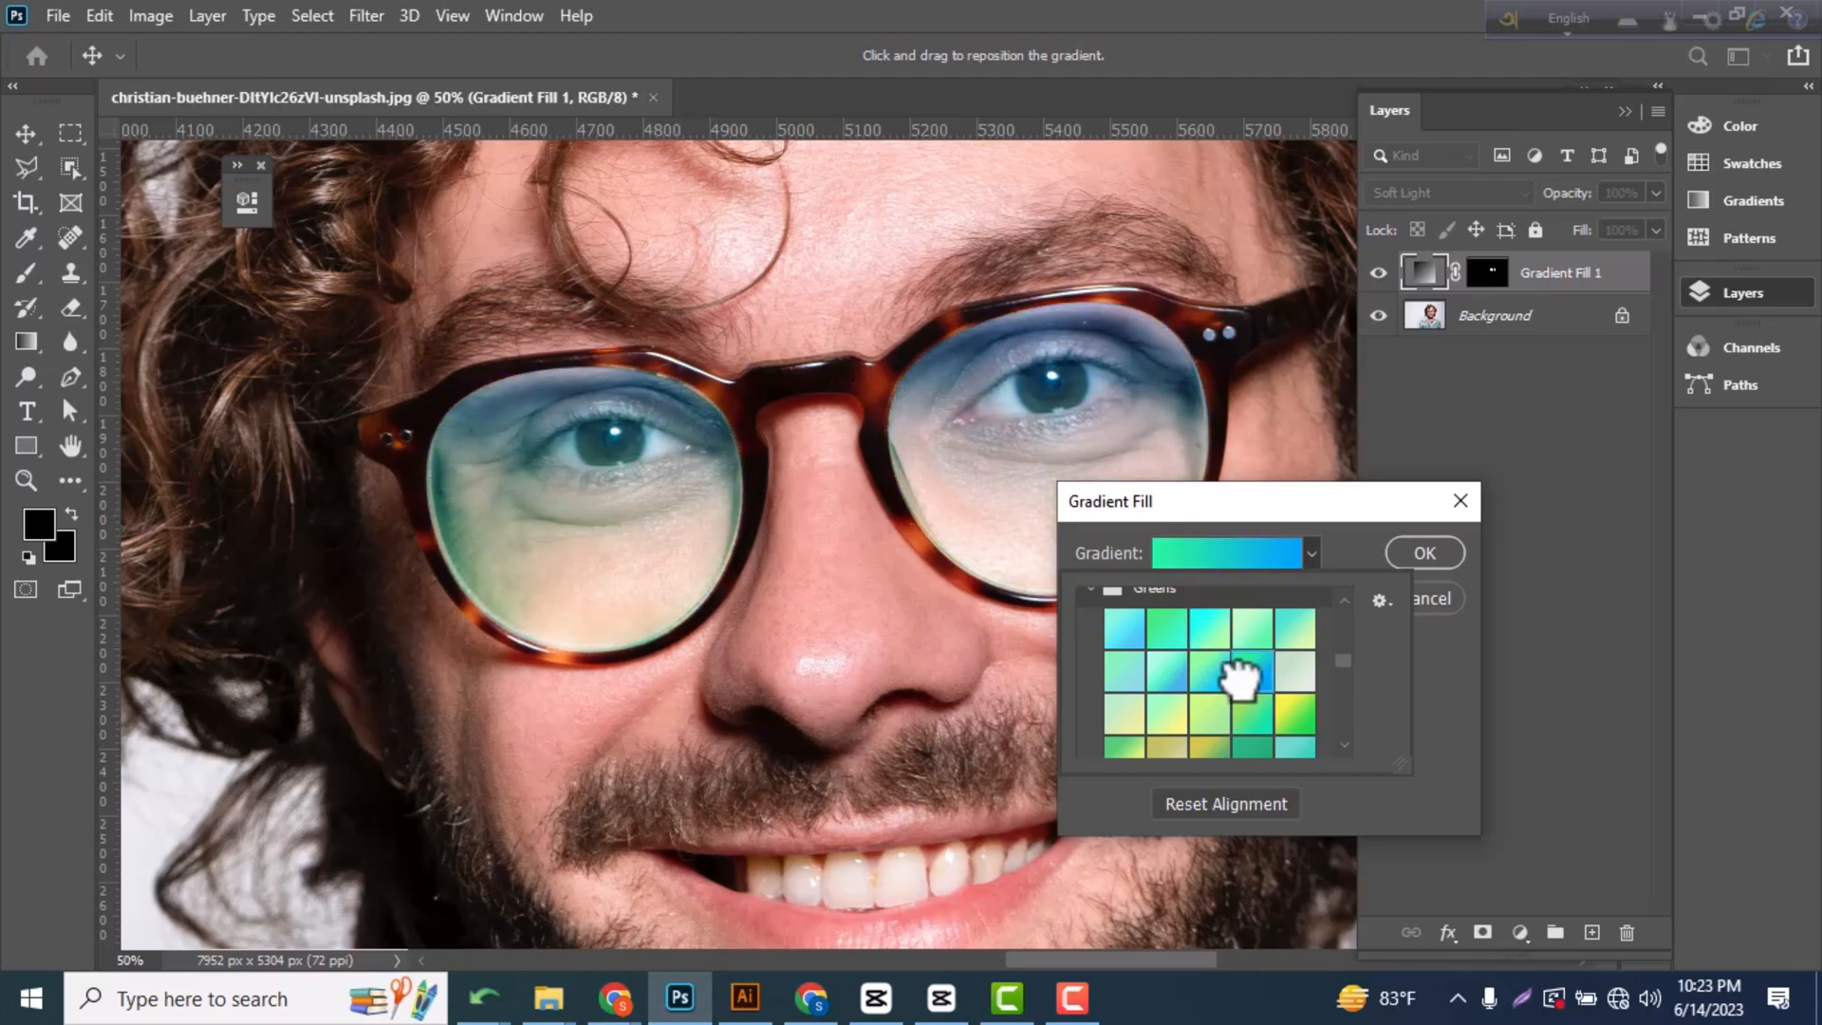
scroll(1250, 745, "down", 4)
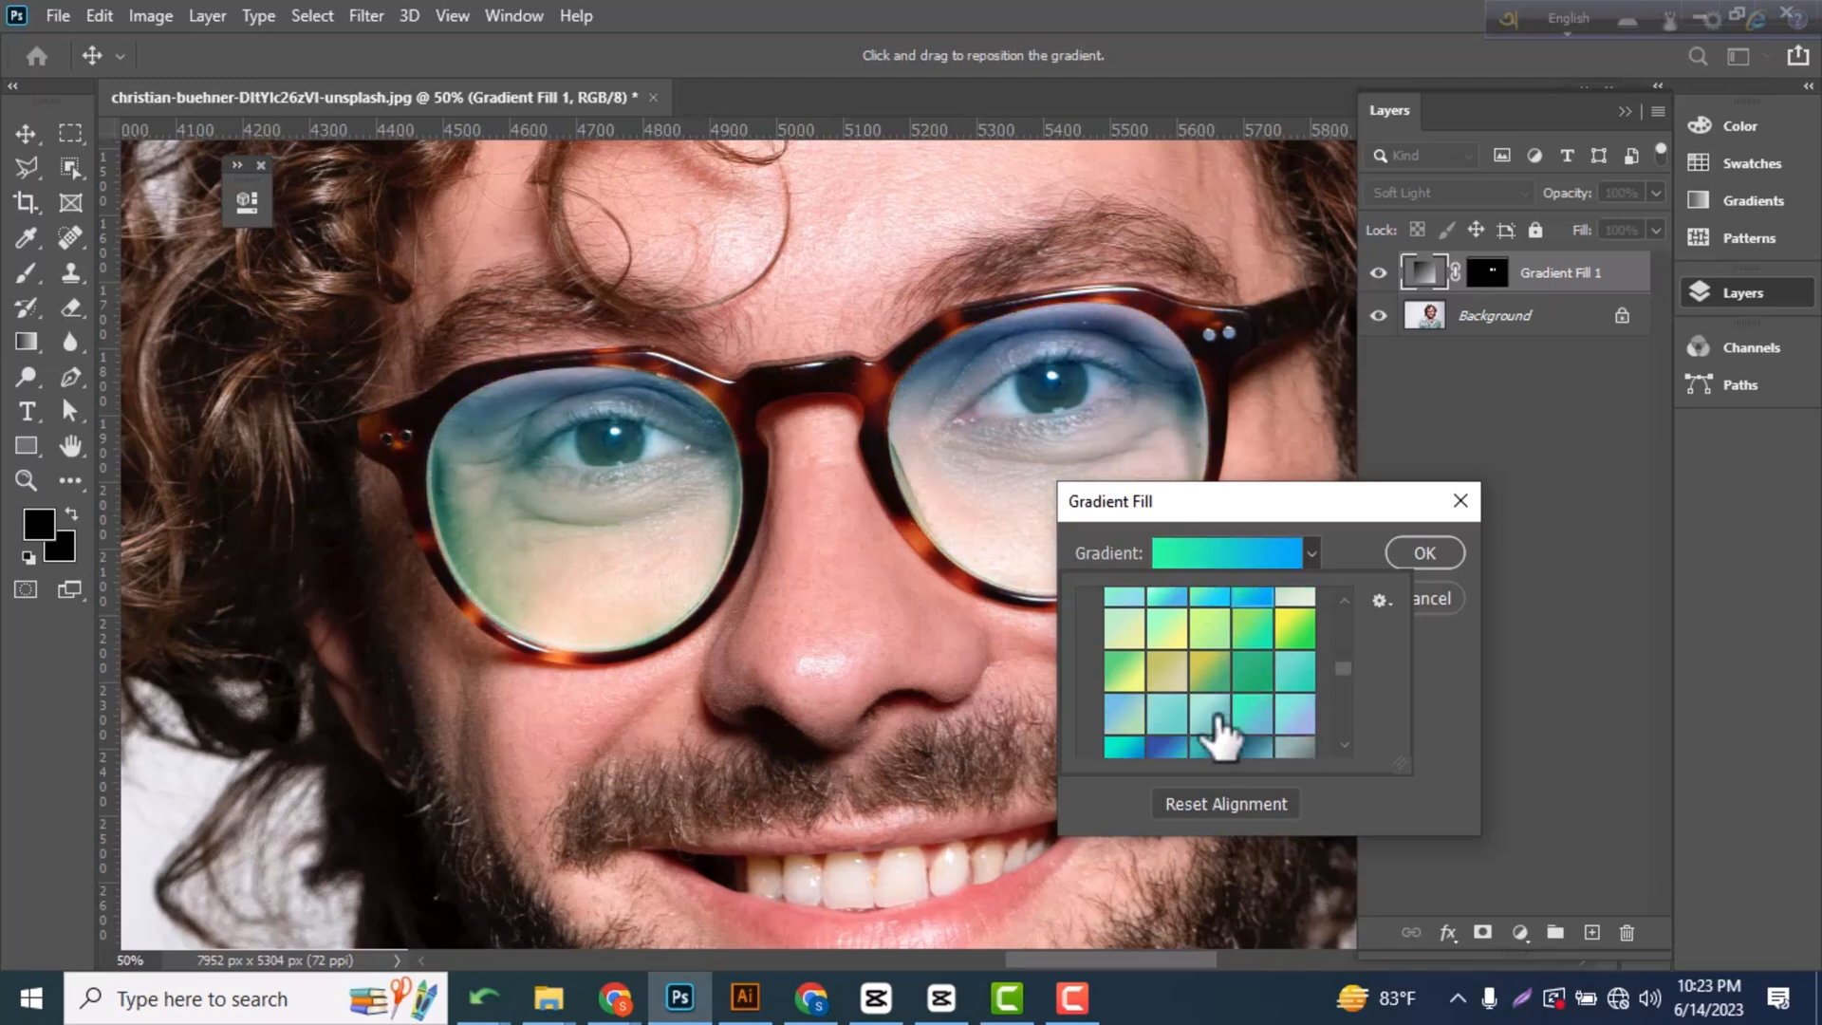
left_click(1208, 710)
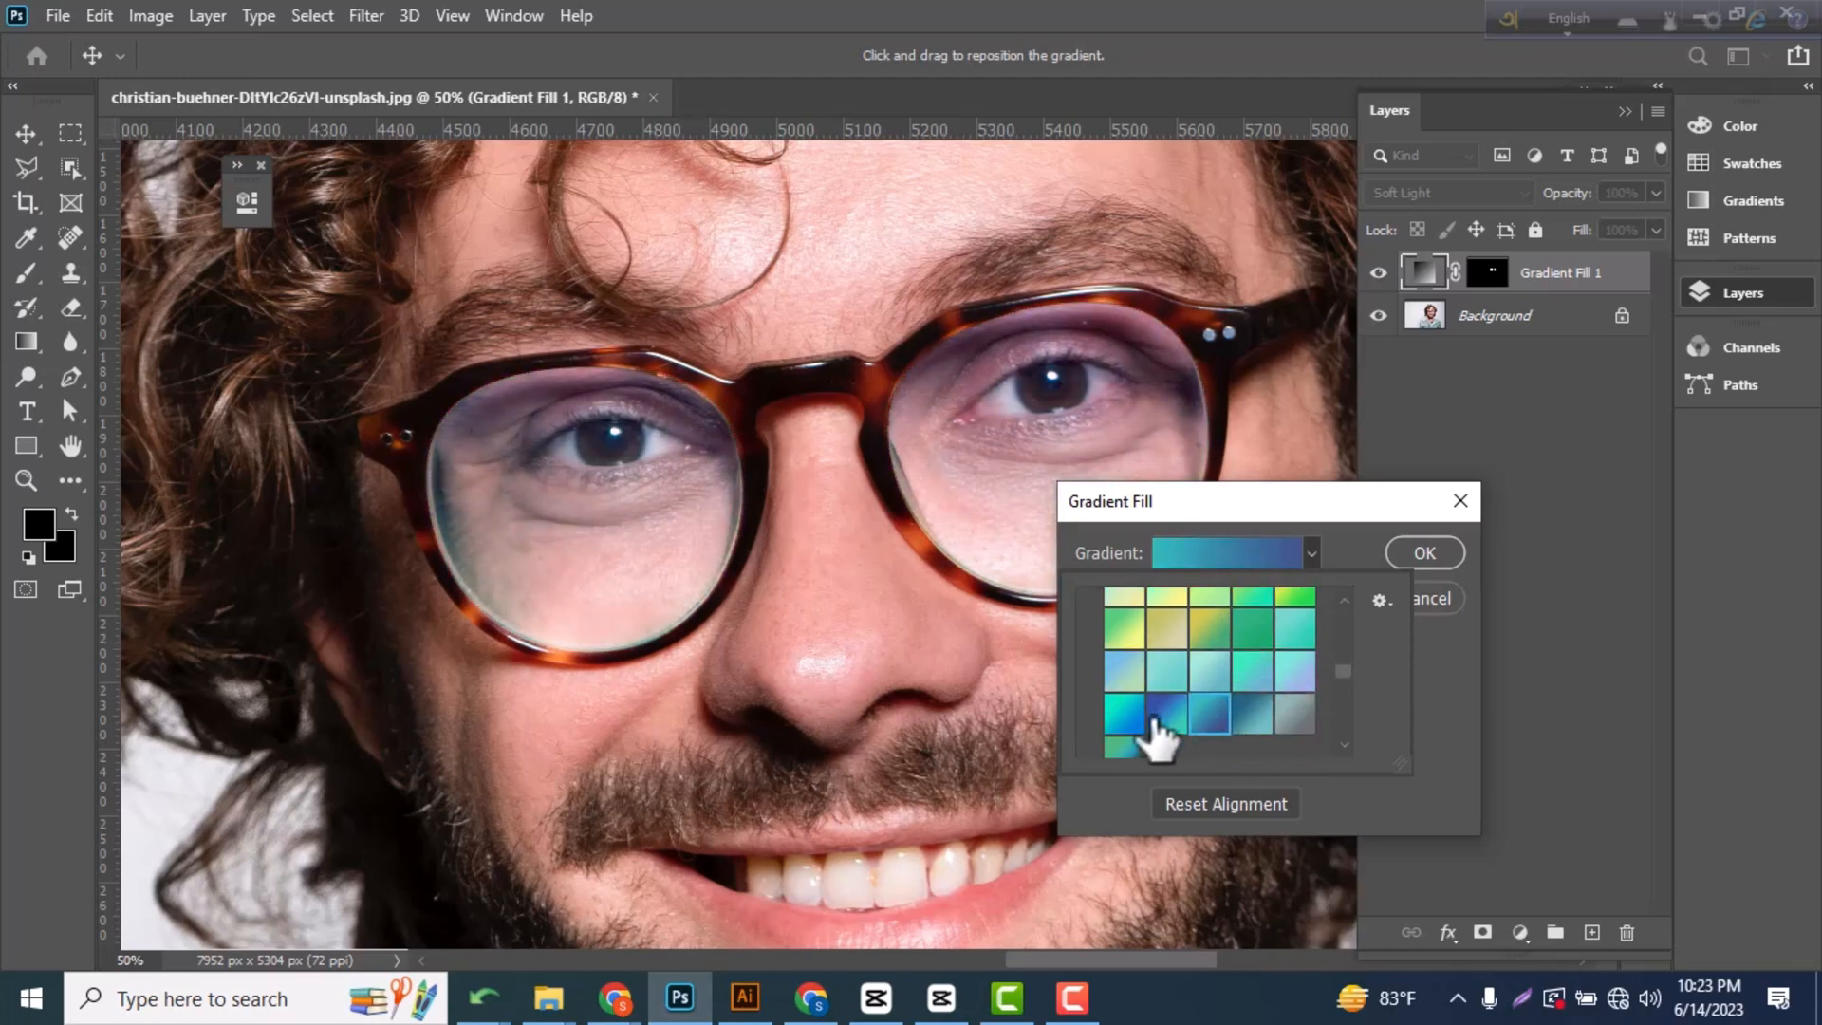
left_click(1159, 710)
left_click(1123, 712)
Try light gray, black, dark and mid-gray presets from the Grays group on the lens gradient fill.
scroll(1233, 667, "down", 3)
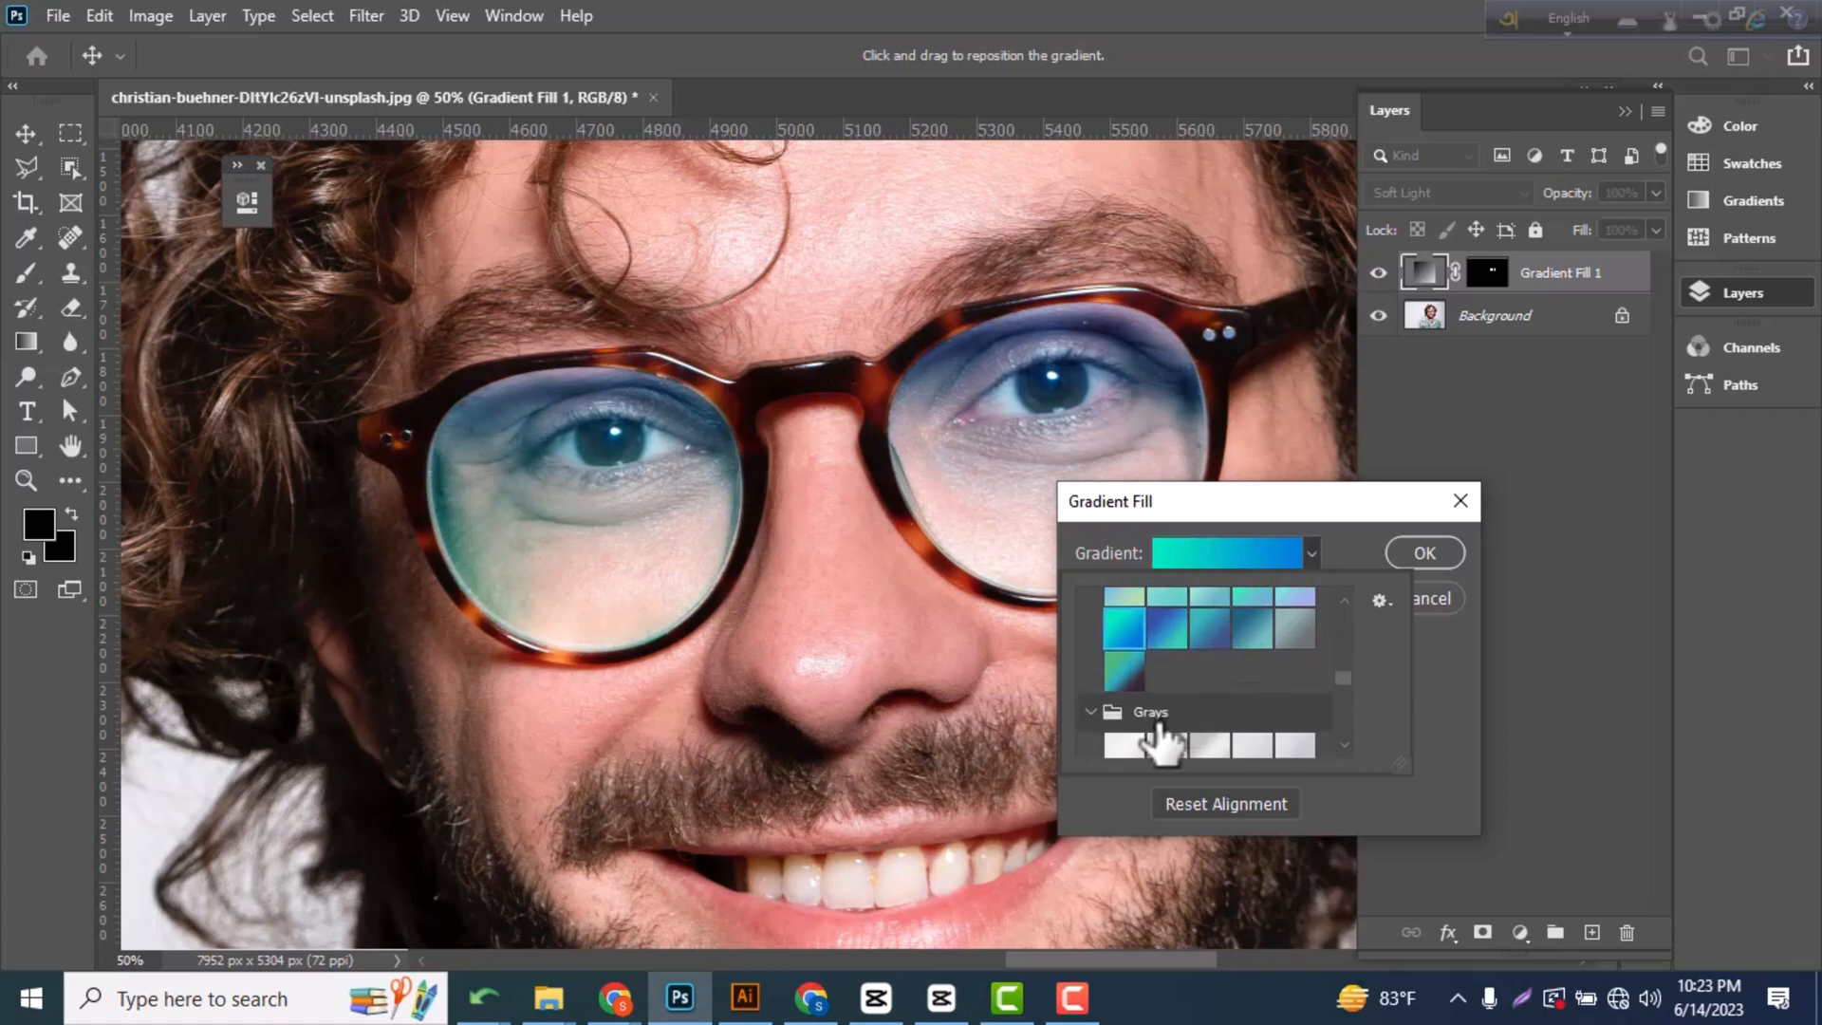
left_click(1211, 710)
scroll(1233, 704, "down", 1)
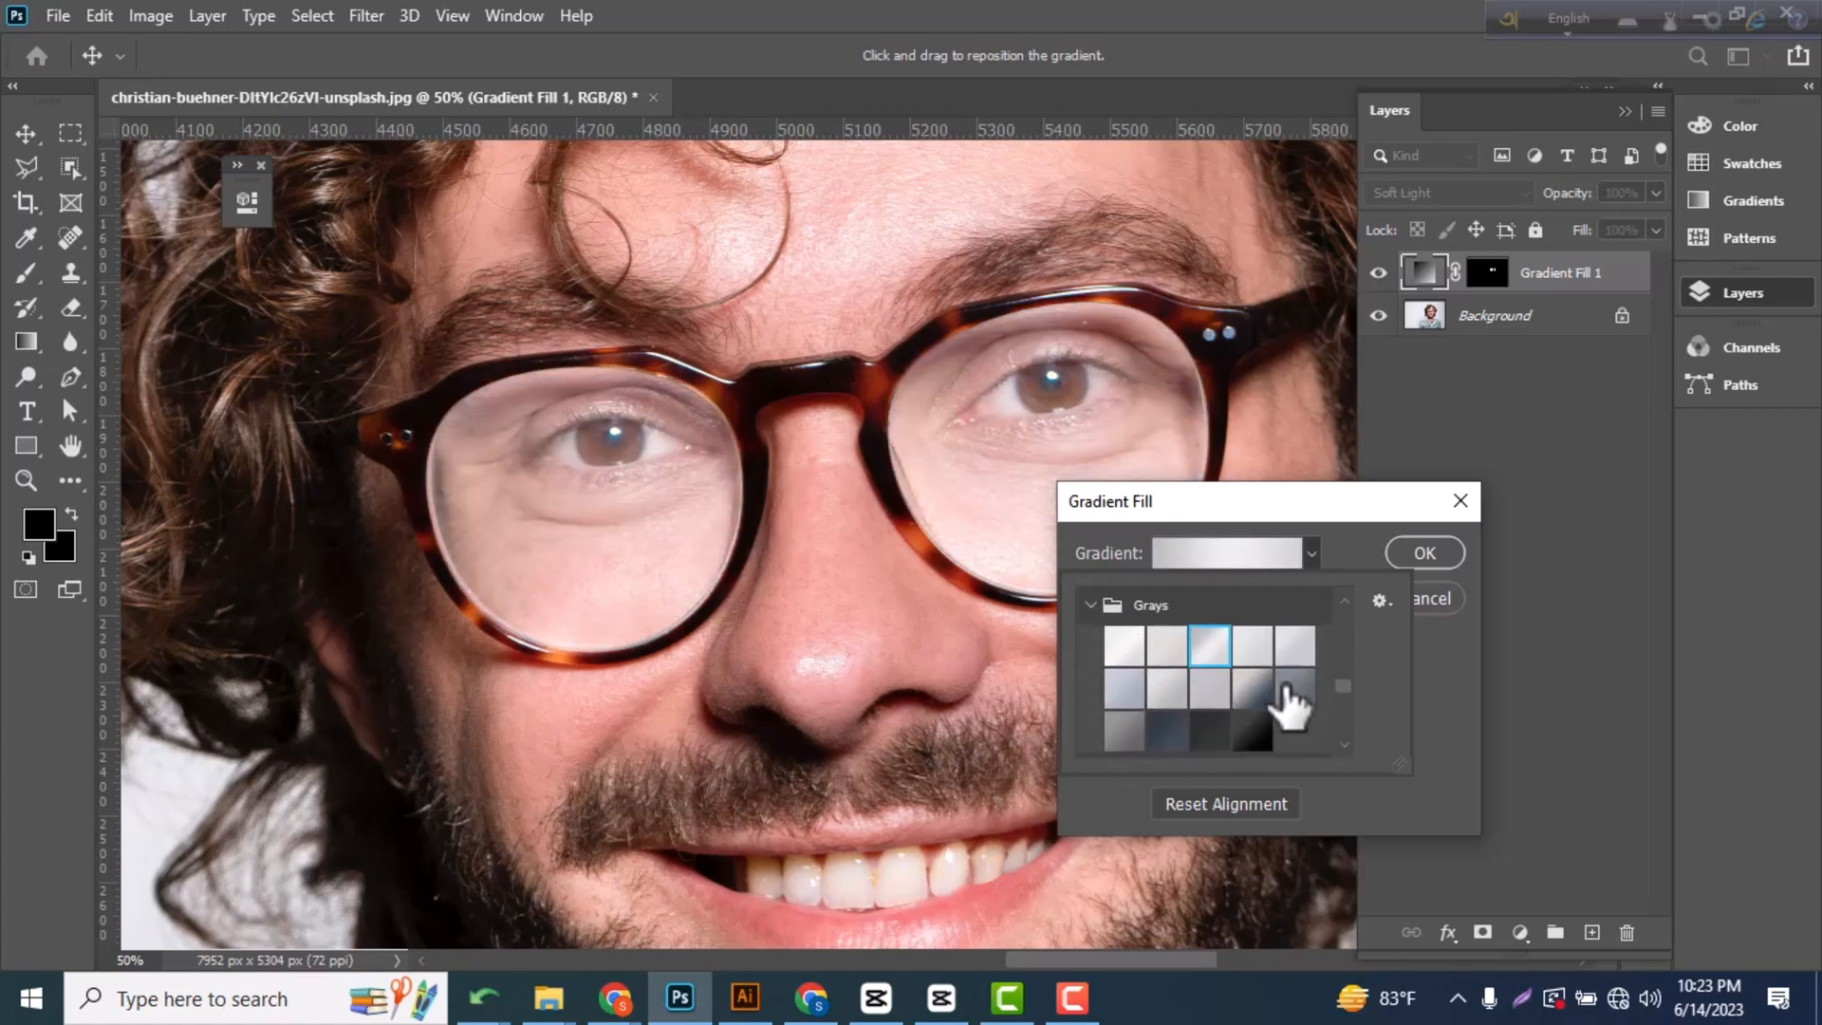
left_click(1250, 733)
scroll(1243, 725, "down", 1)
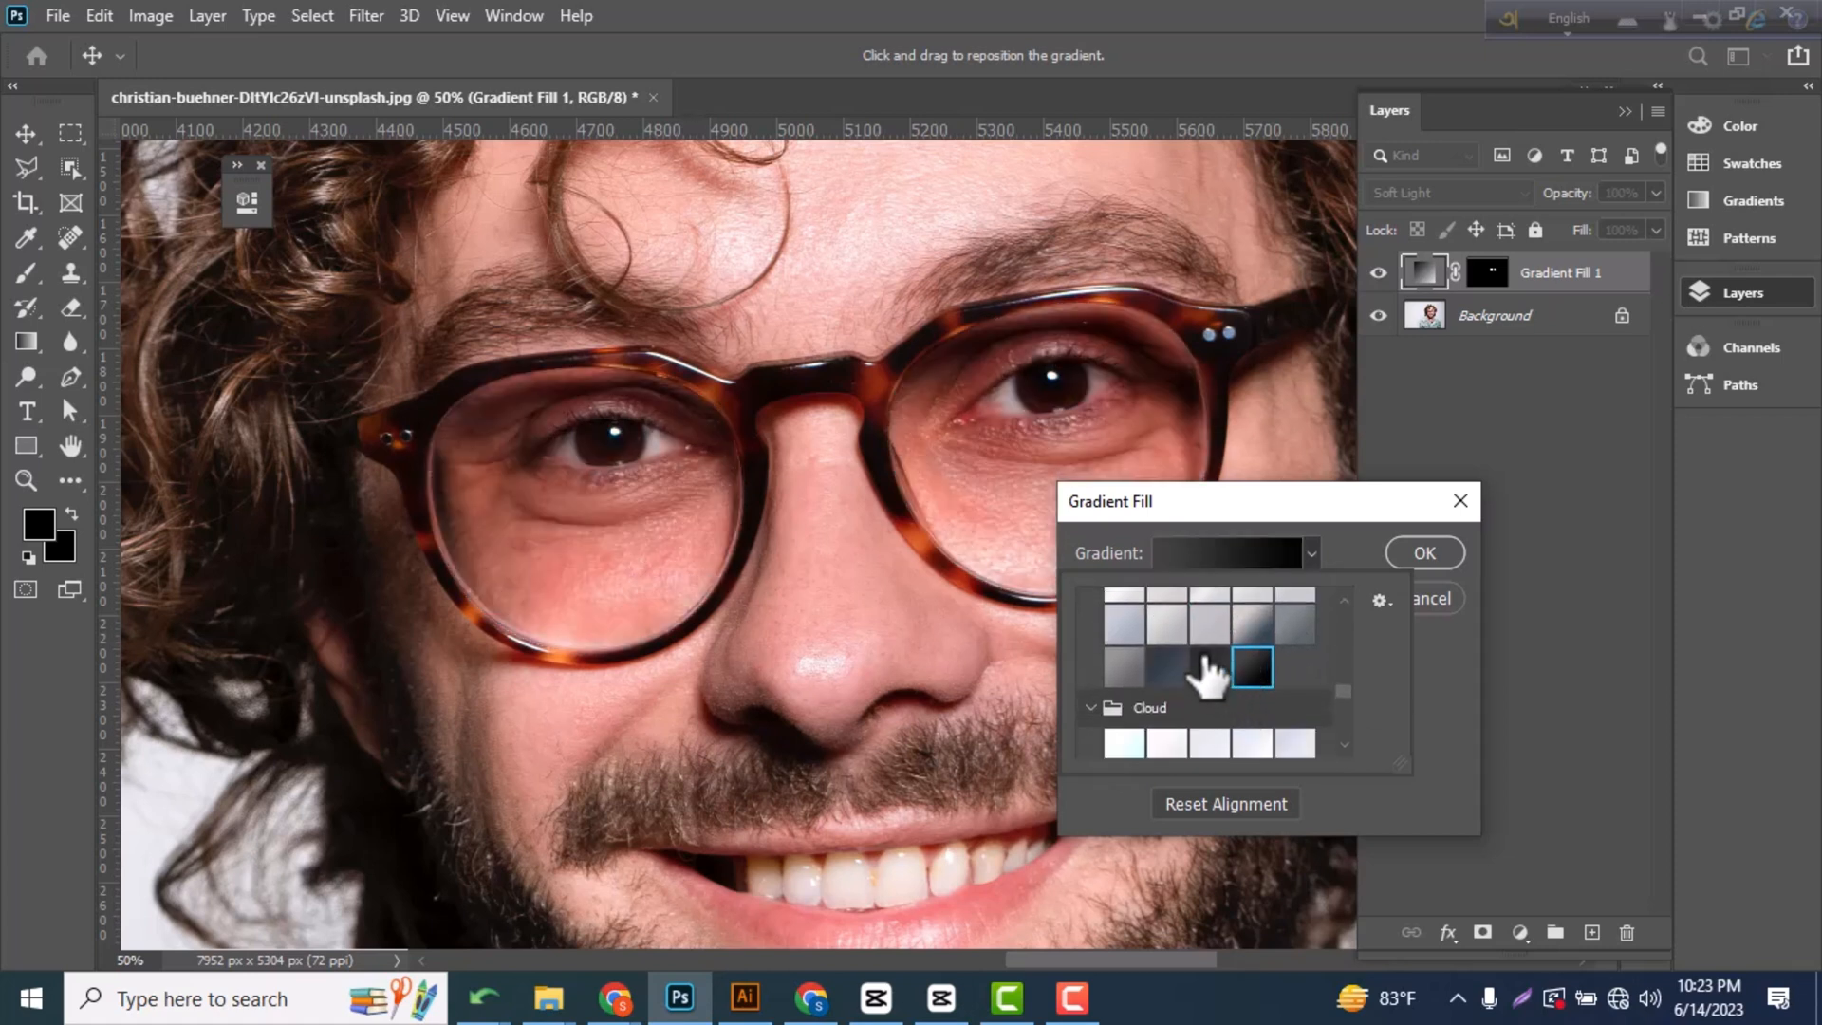
left_click(1210, 667)
left_click(1167, 667)
scroll(1176, 669, "down", 1)
left_click(1139, 643)
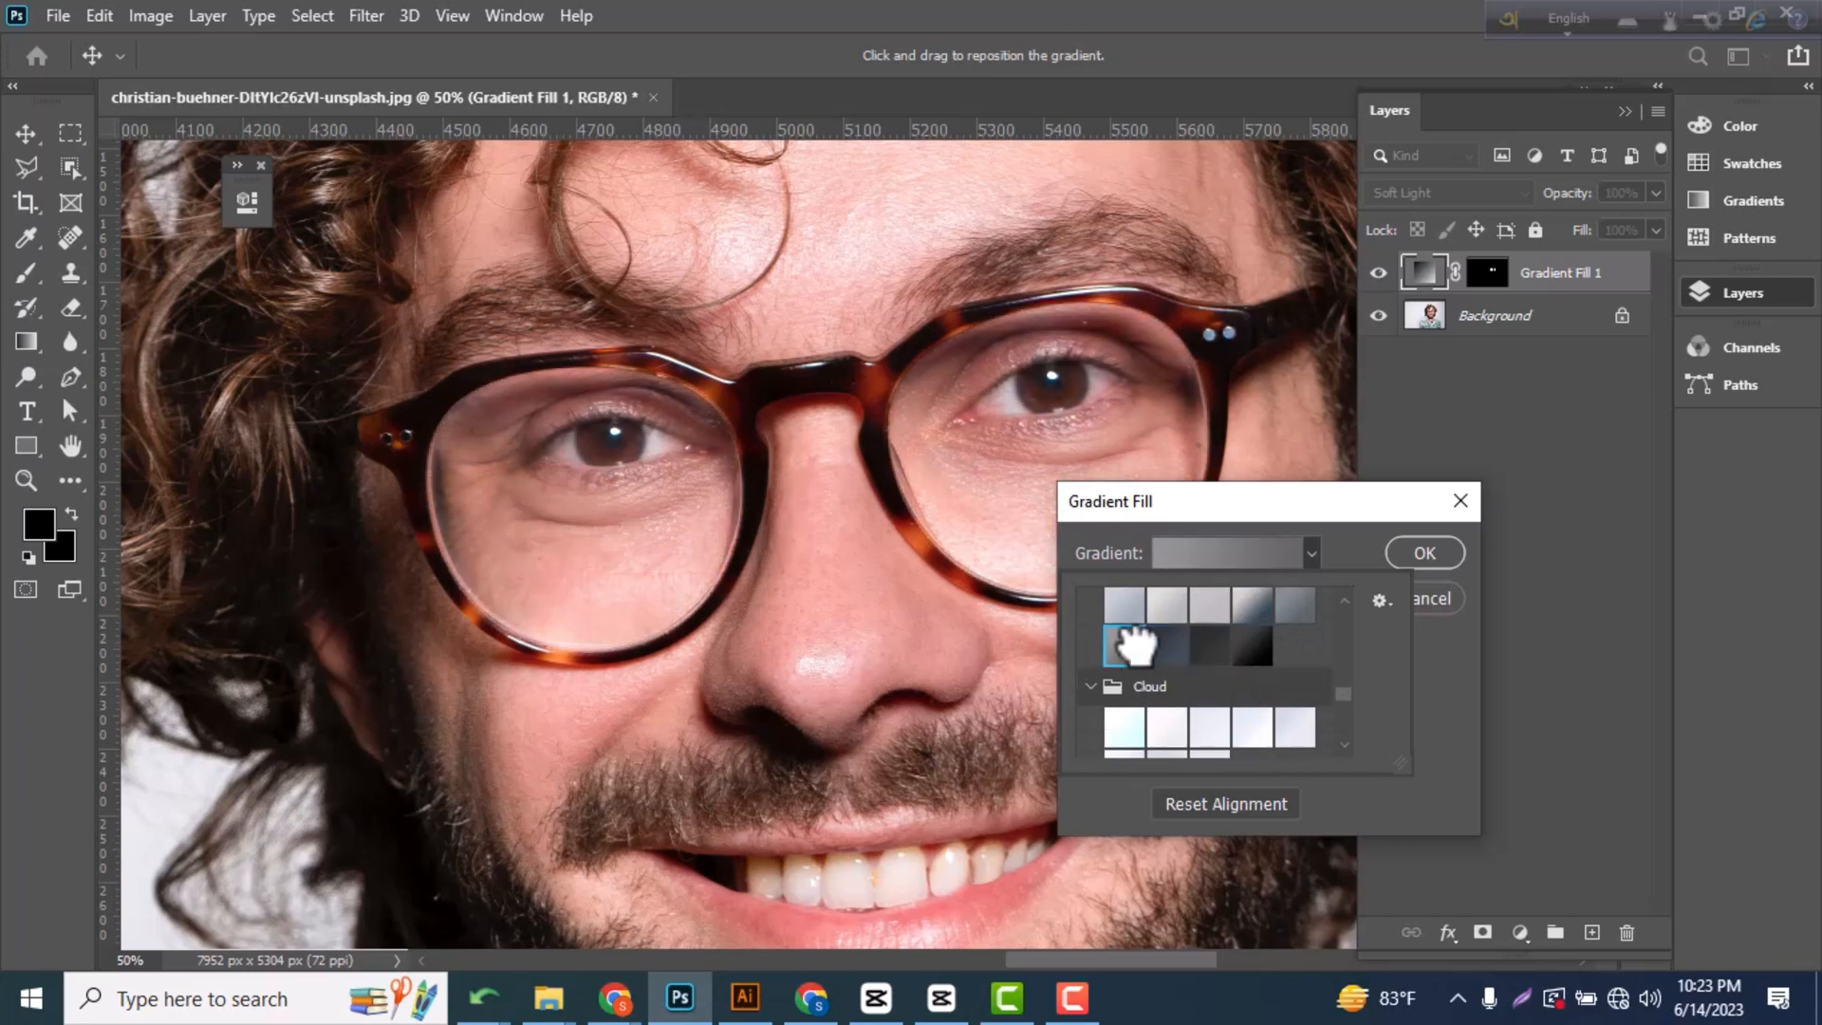
Try a pale preset from the Cloud group on the lens gradient fill.
scroll(1228, 692, "down", 2)
left_click(1315, 655)
scroll(1224, 683, "down", 5)
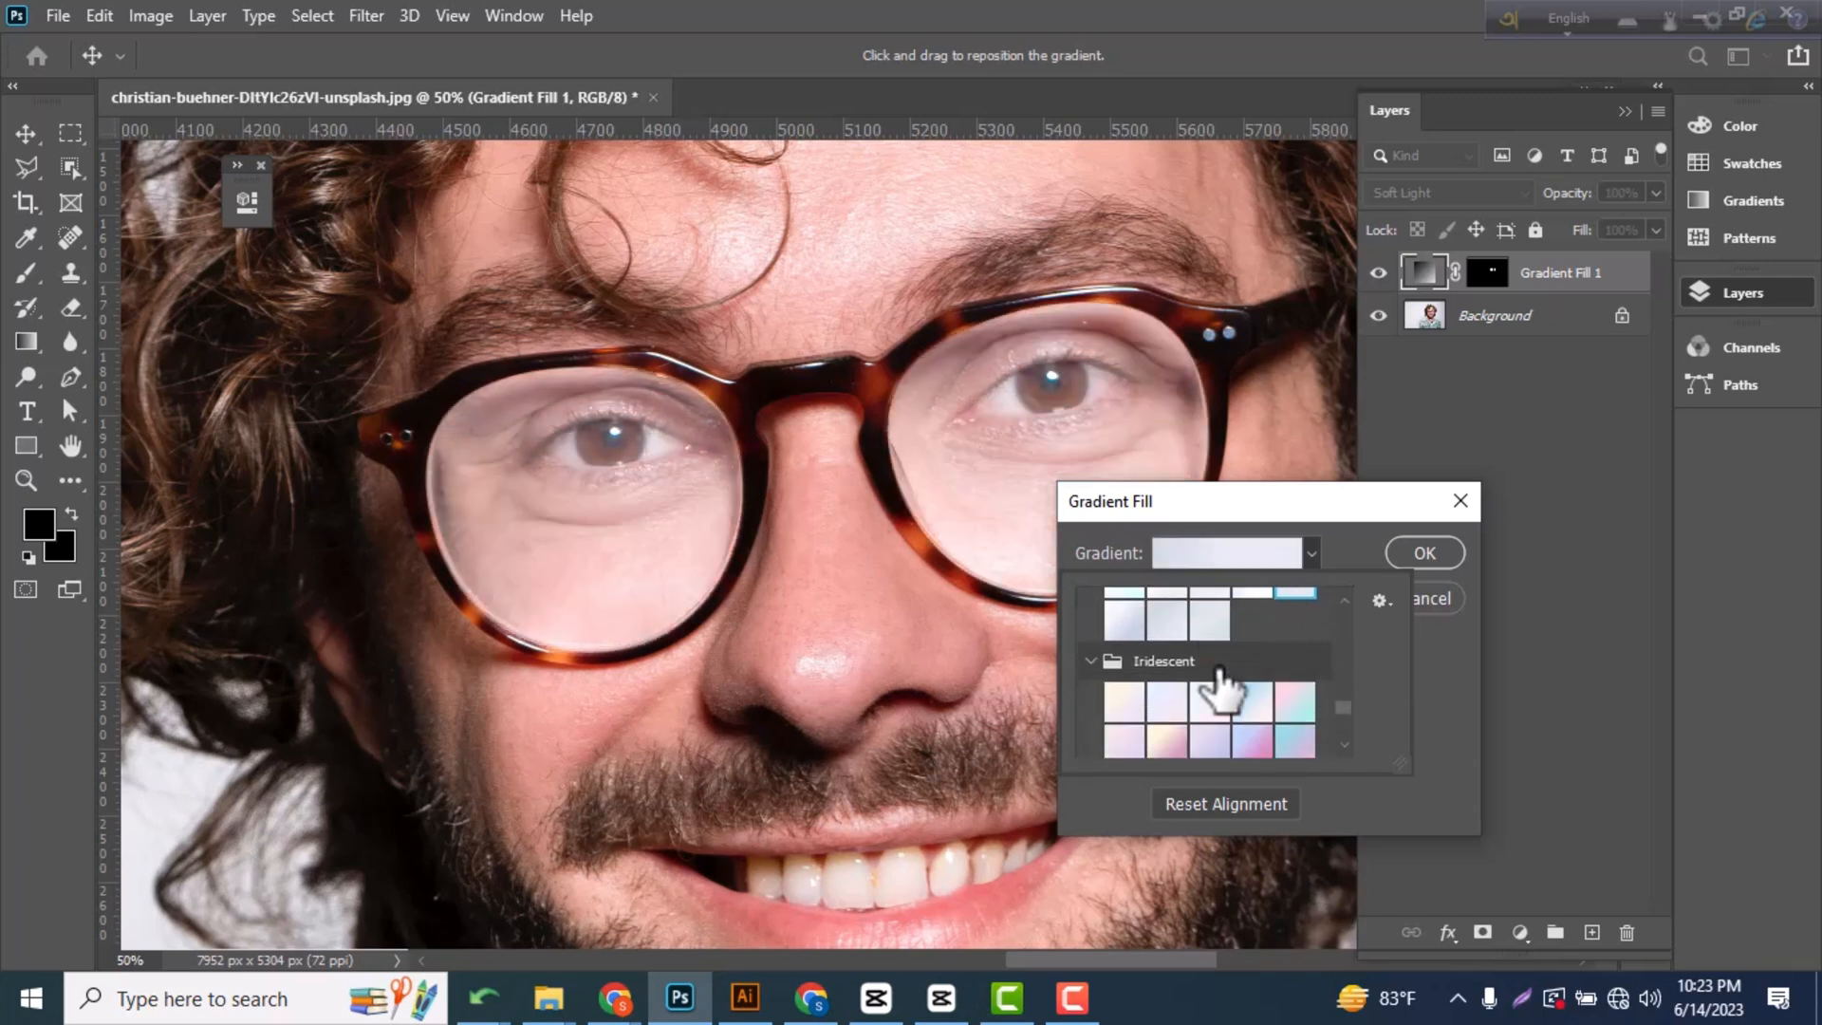
Try the ungrouped magenta-to-purple, black-to-transparent, white-to-transparent and blue-to-teal presets at the end of the gradient list.
scroll(1224, 683, "down", 1)
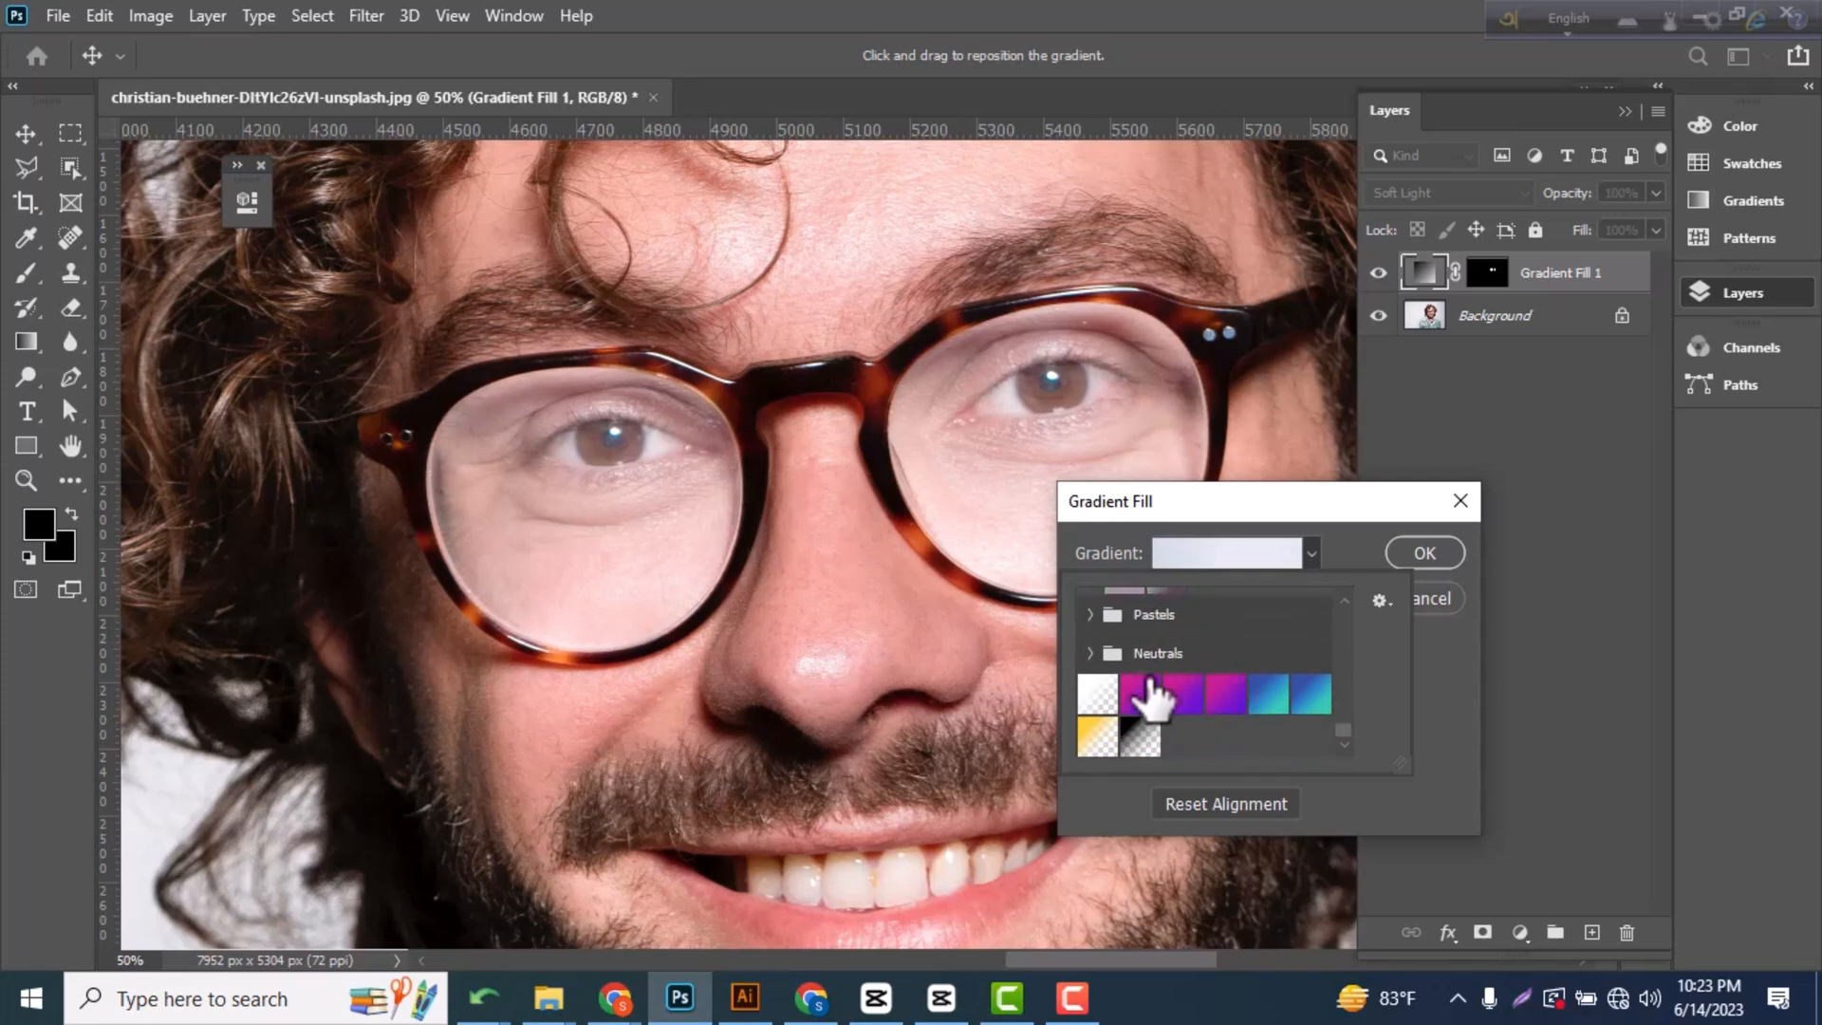
left_click(1143, 695)
left_click(1142, 738)
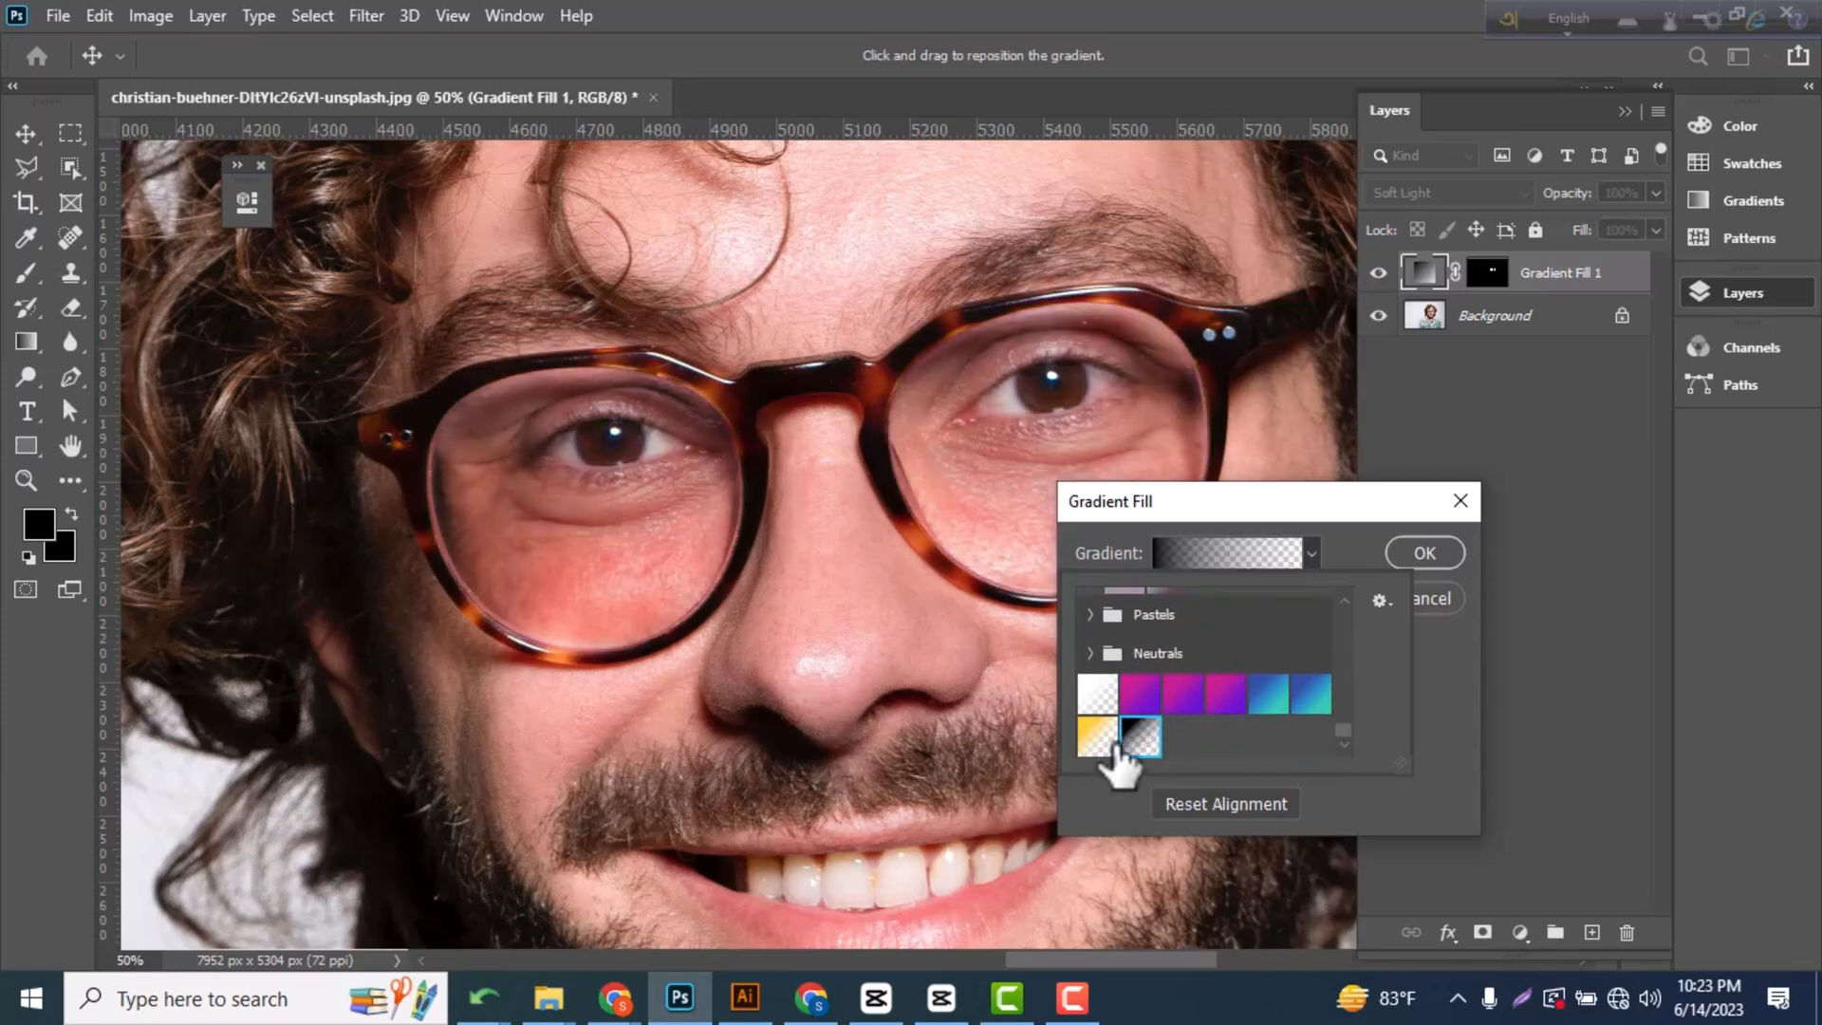
left_click(1099, 693)
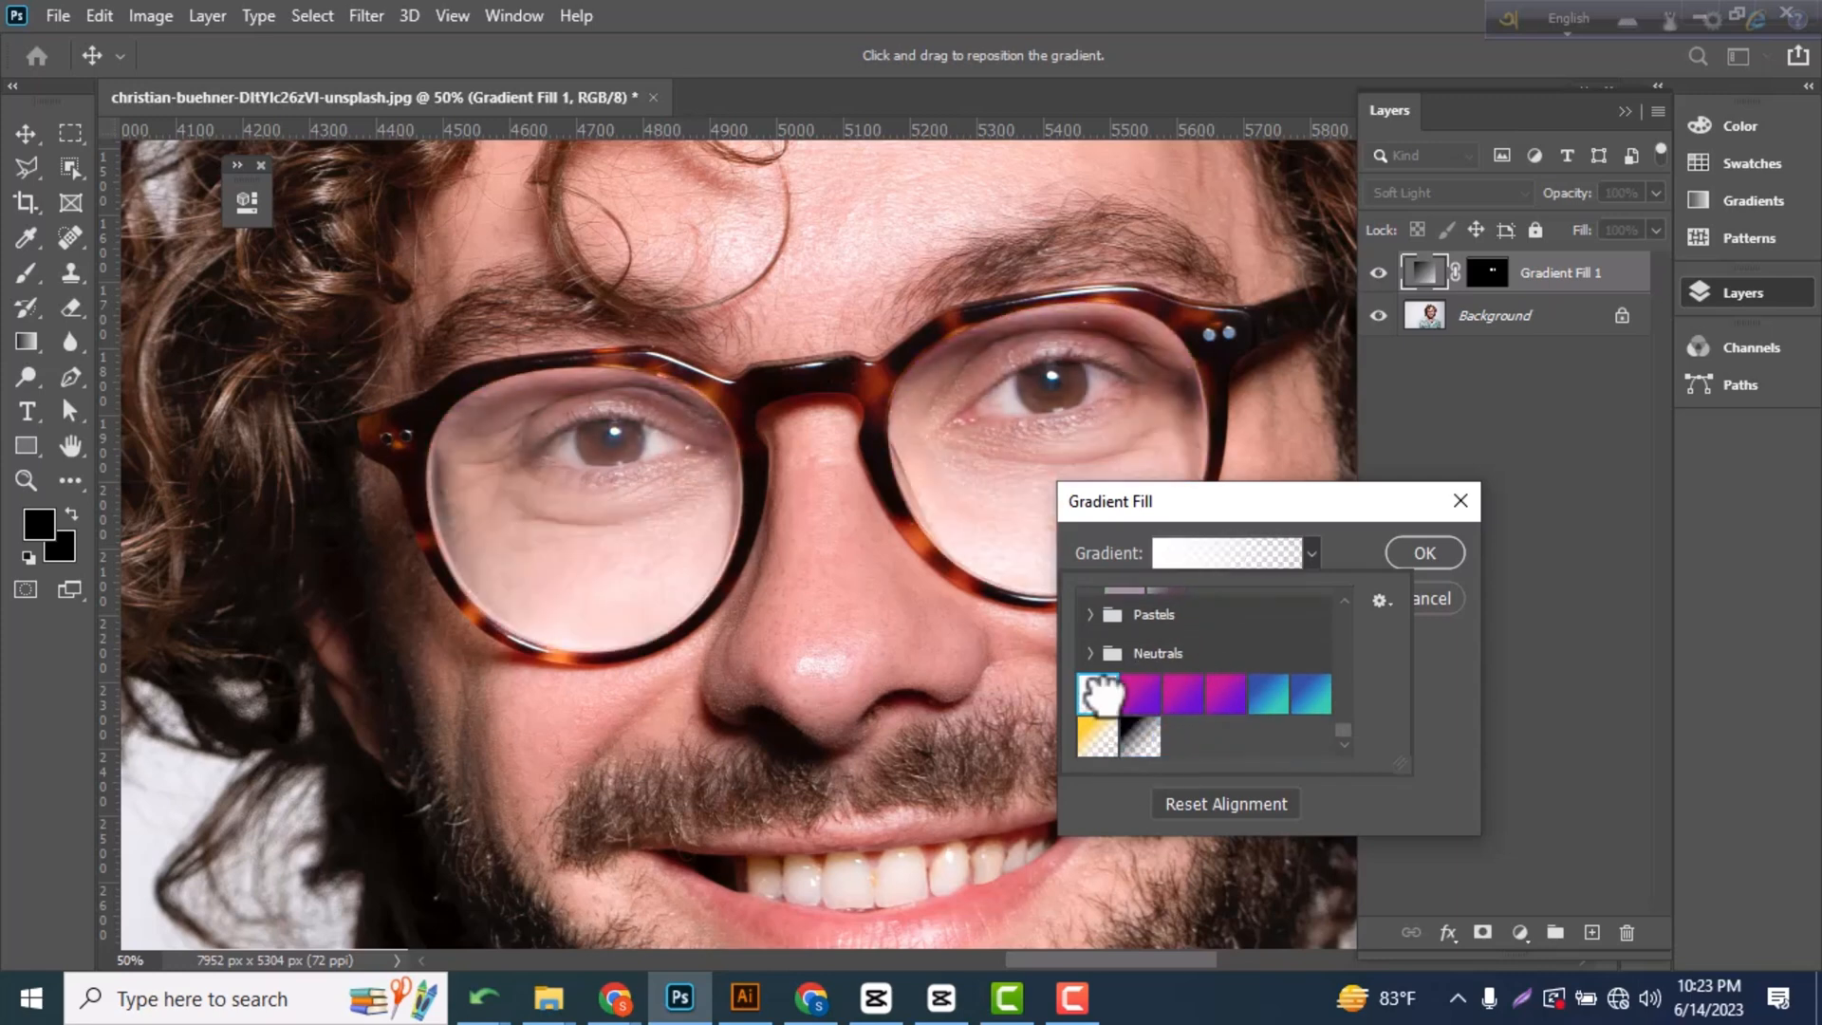
left_click(1224, 698)
left_click(1310, 698)
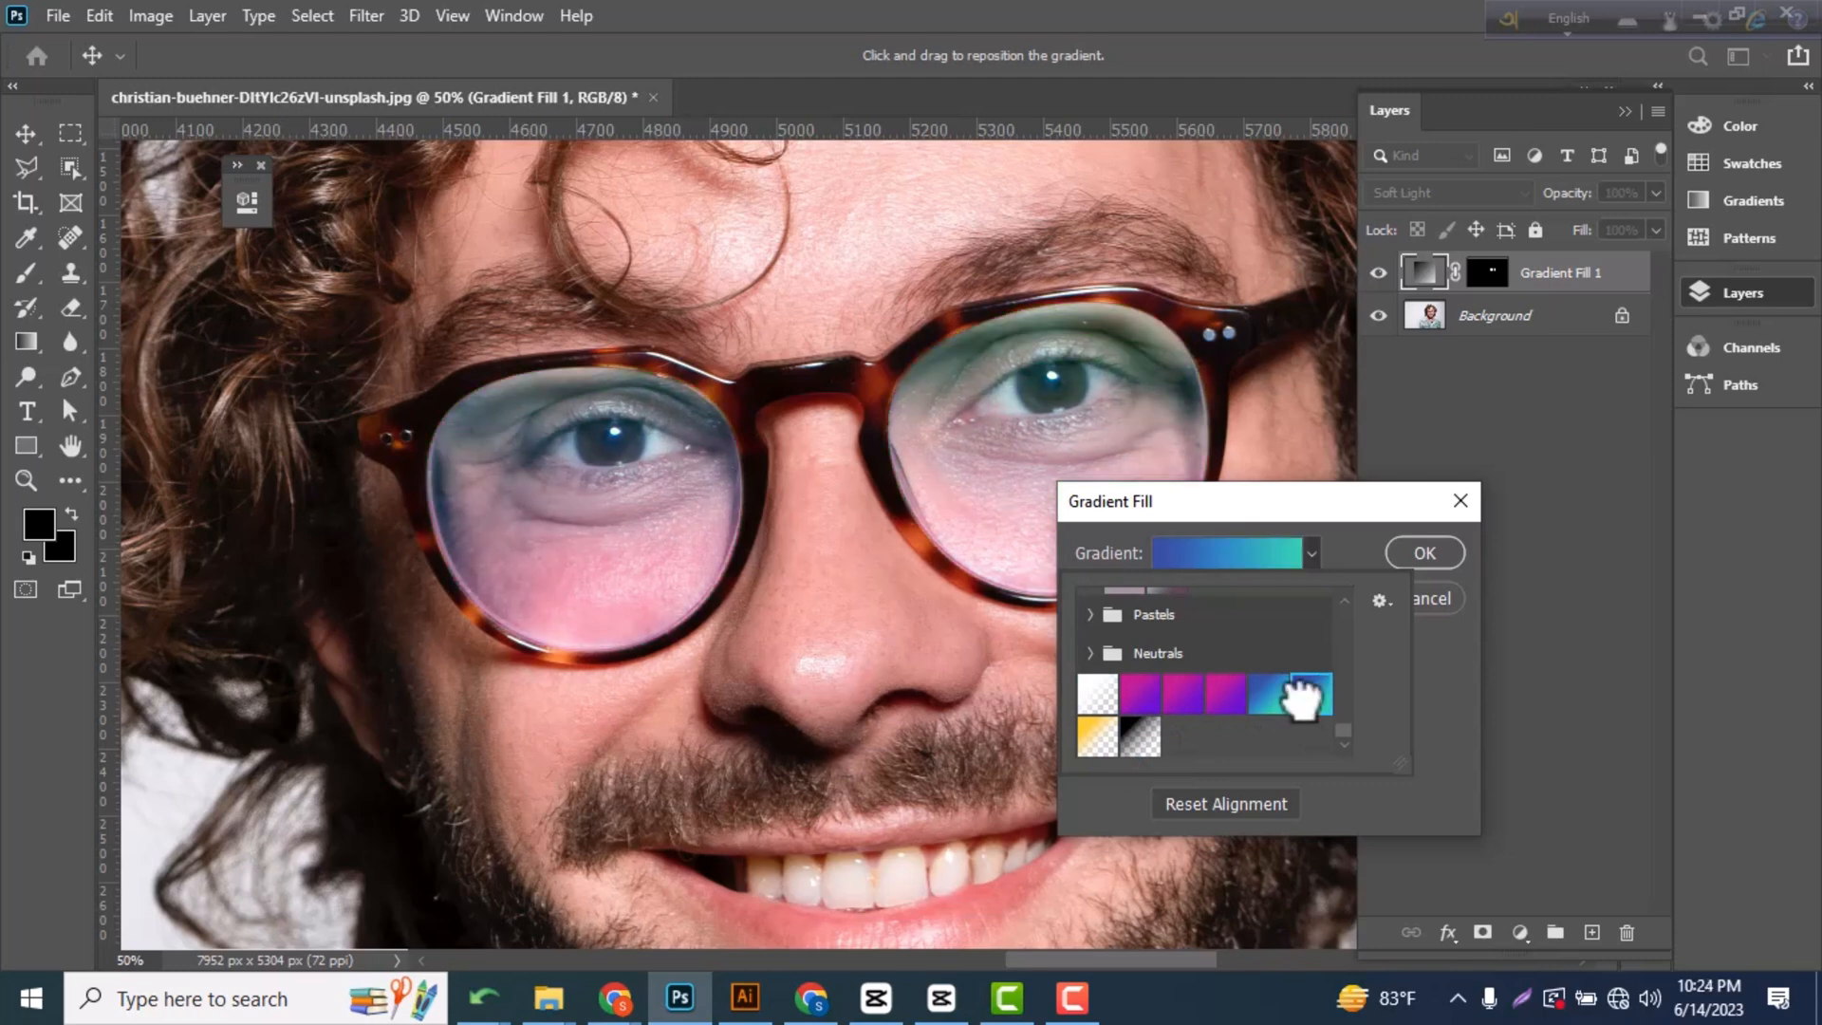
left_click(1277, 697)
left_click(1311, 679)
Apply the ungrouped magenta-to-purple gradient preset to the lenses and check the tint on the whole face.
left_click(1224, 695)
left_click(1424, 555)
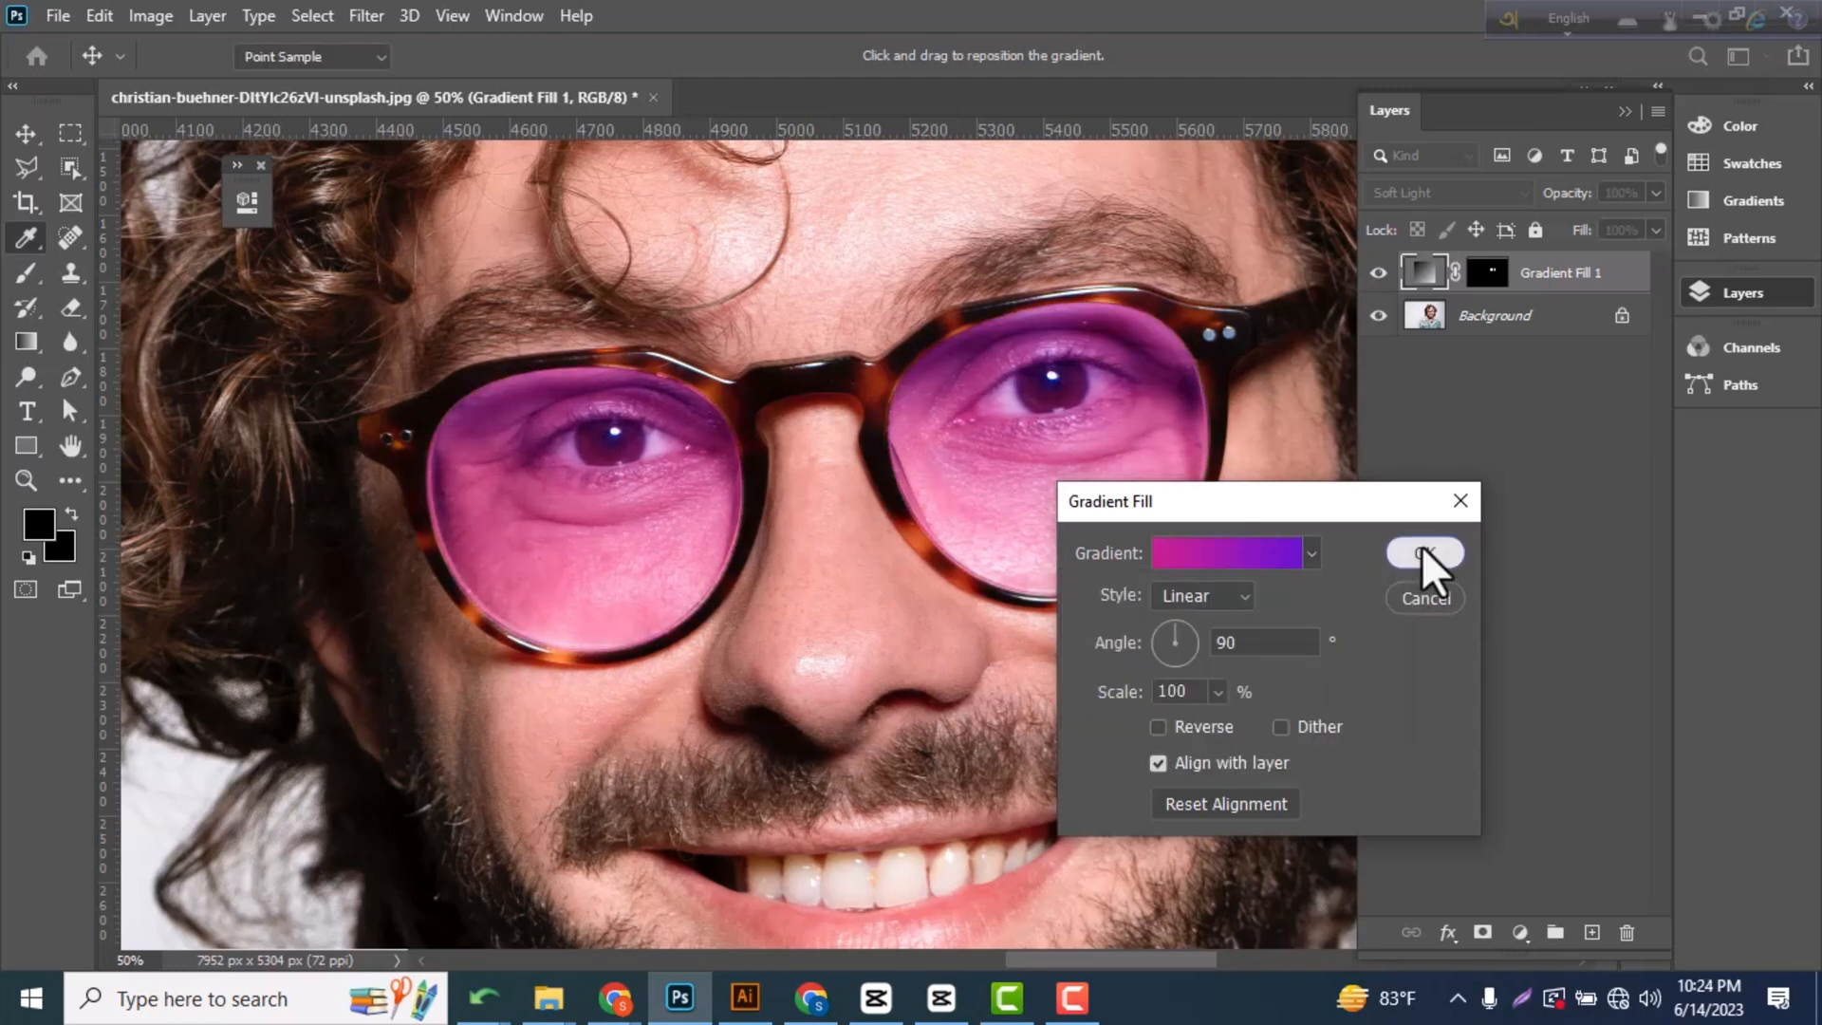
left_click(1423, 556)
key("ctrl+minus")
key("ctrl+minus")
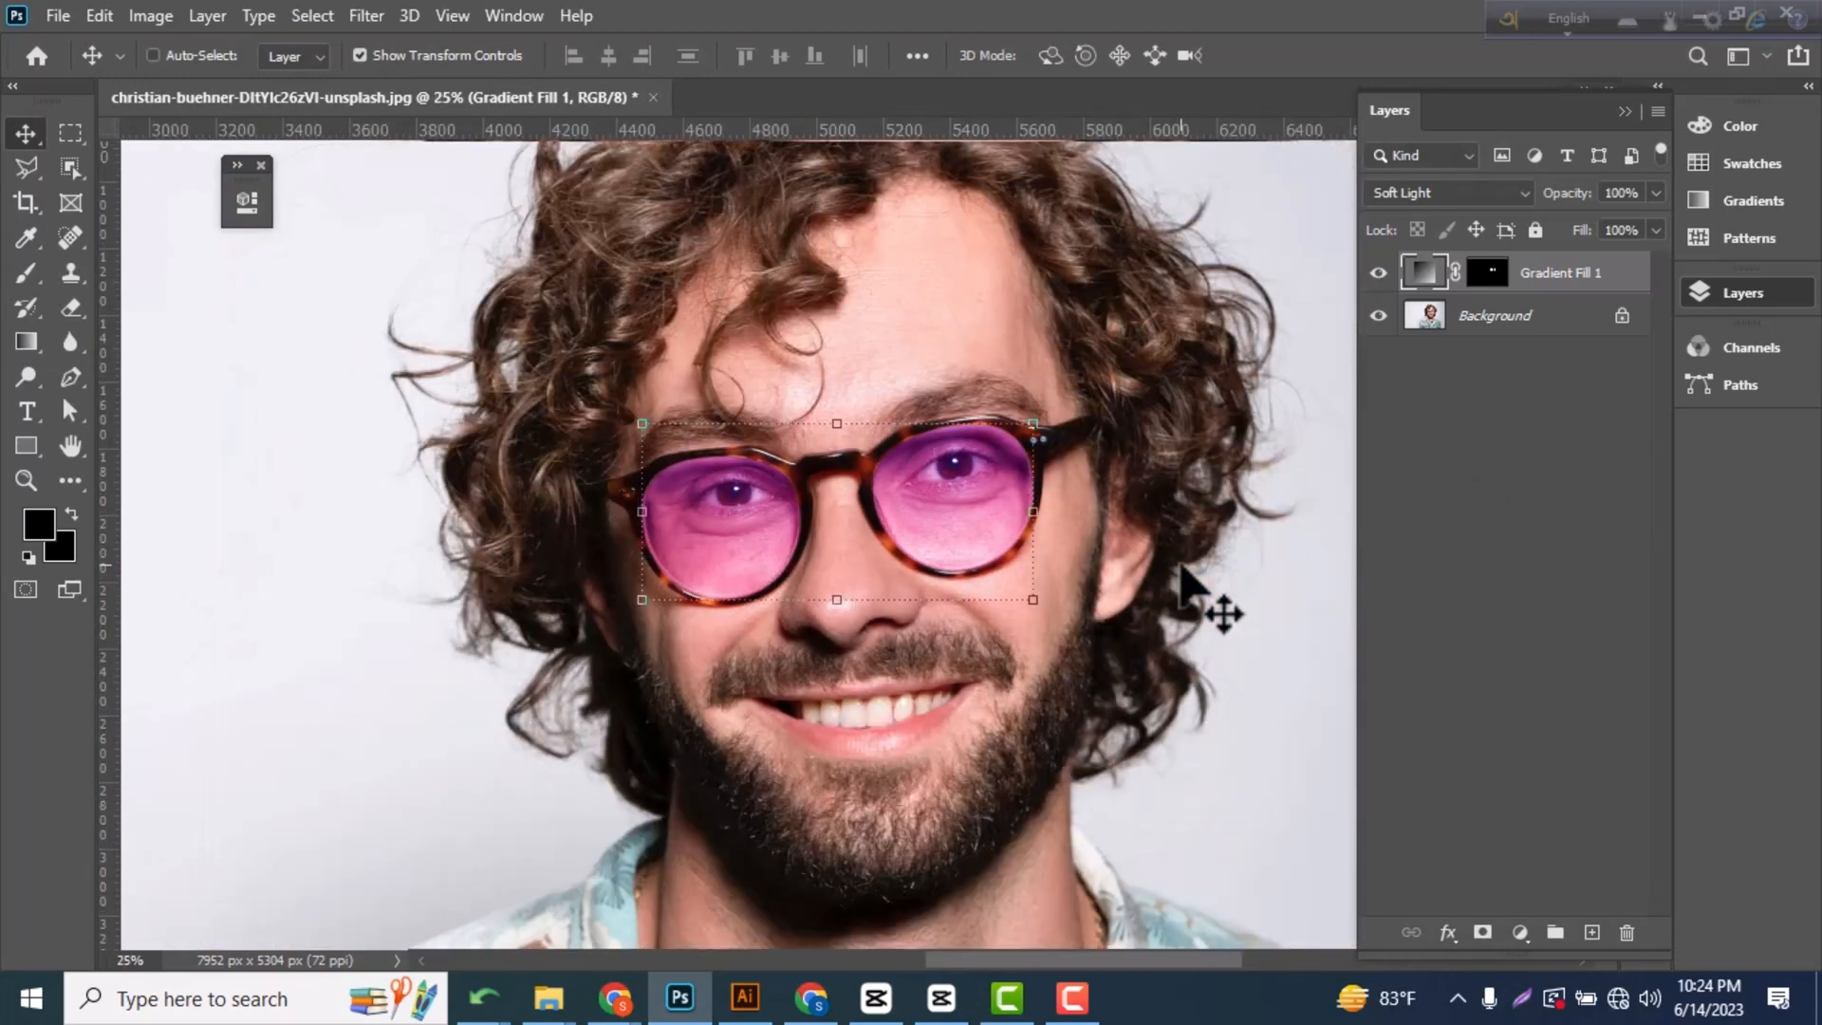
Edit the lens gradient fill and change its magenta start color stop to a dark burgundy.
double_click(1432, 285)
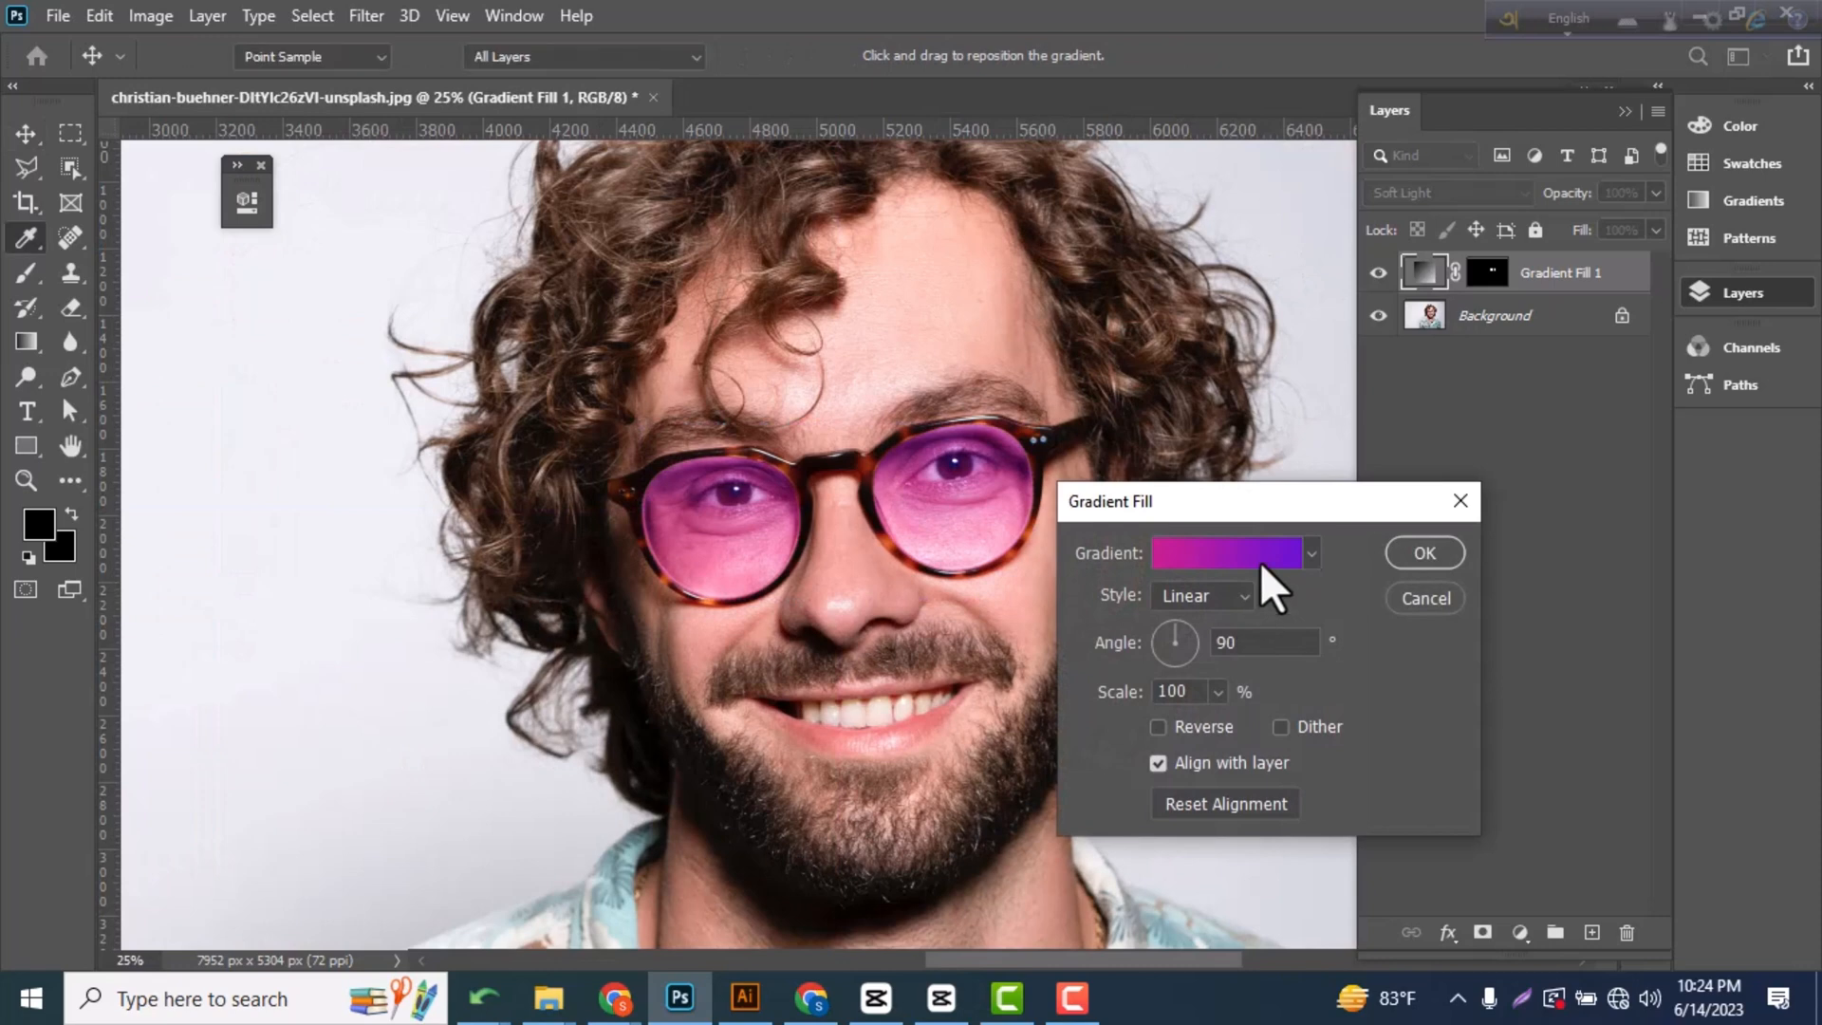
left_click(1260, 561)
left_click(1127, 672)
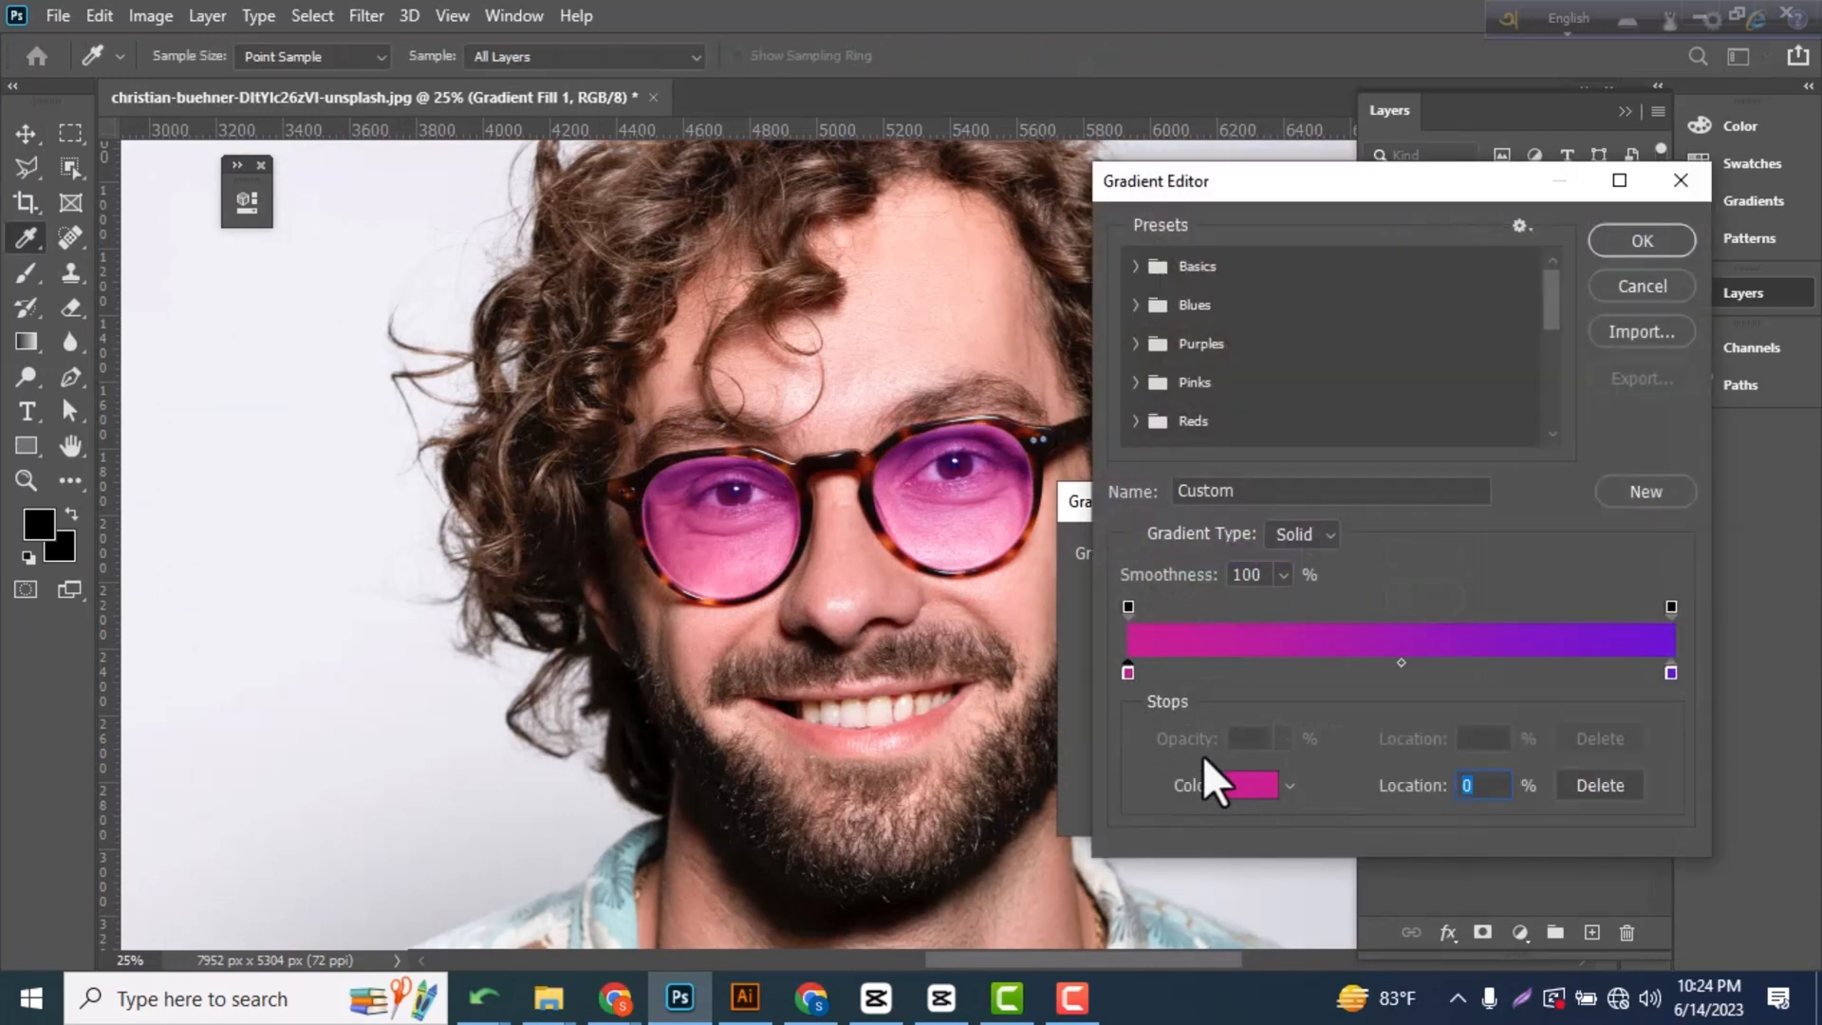
left_click(1237, 787)
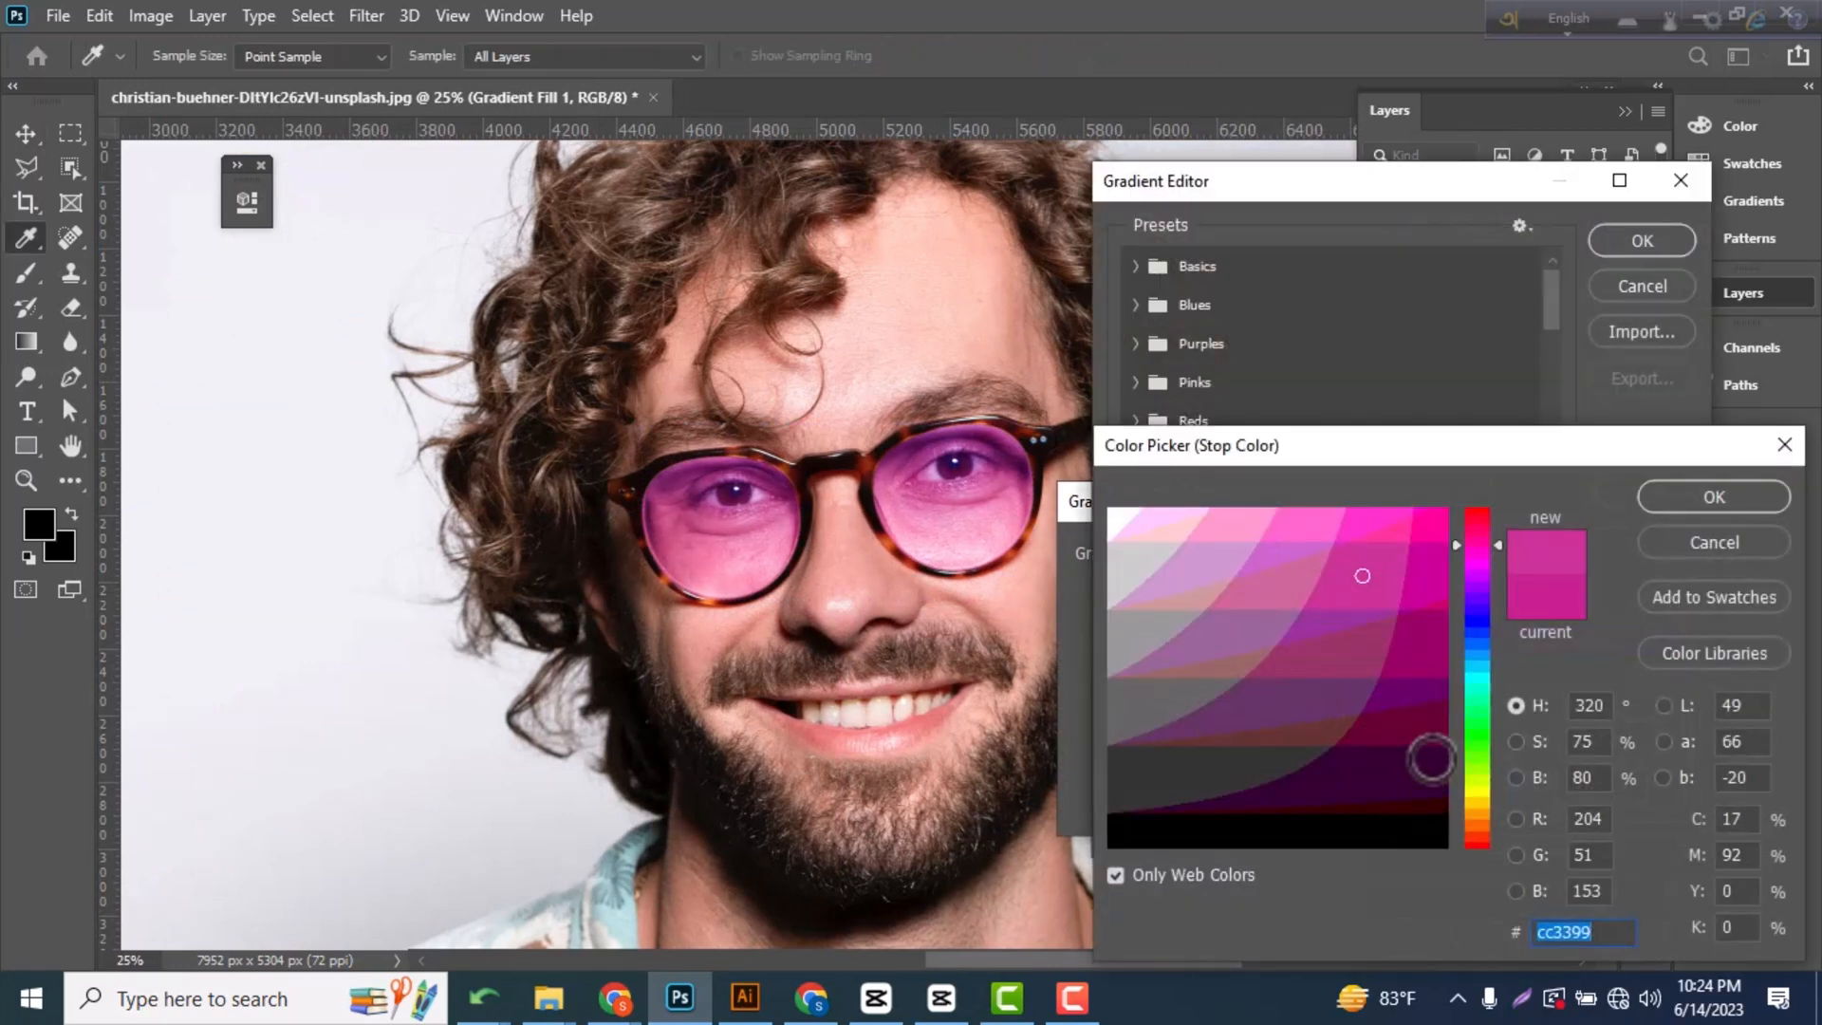
left_click(1435, 735)
left_click(1714, 500)
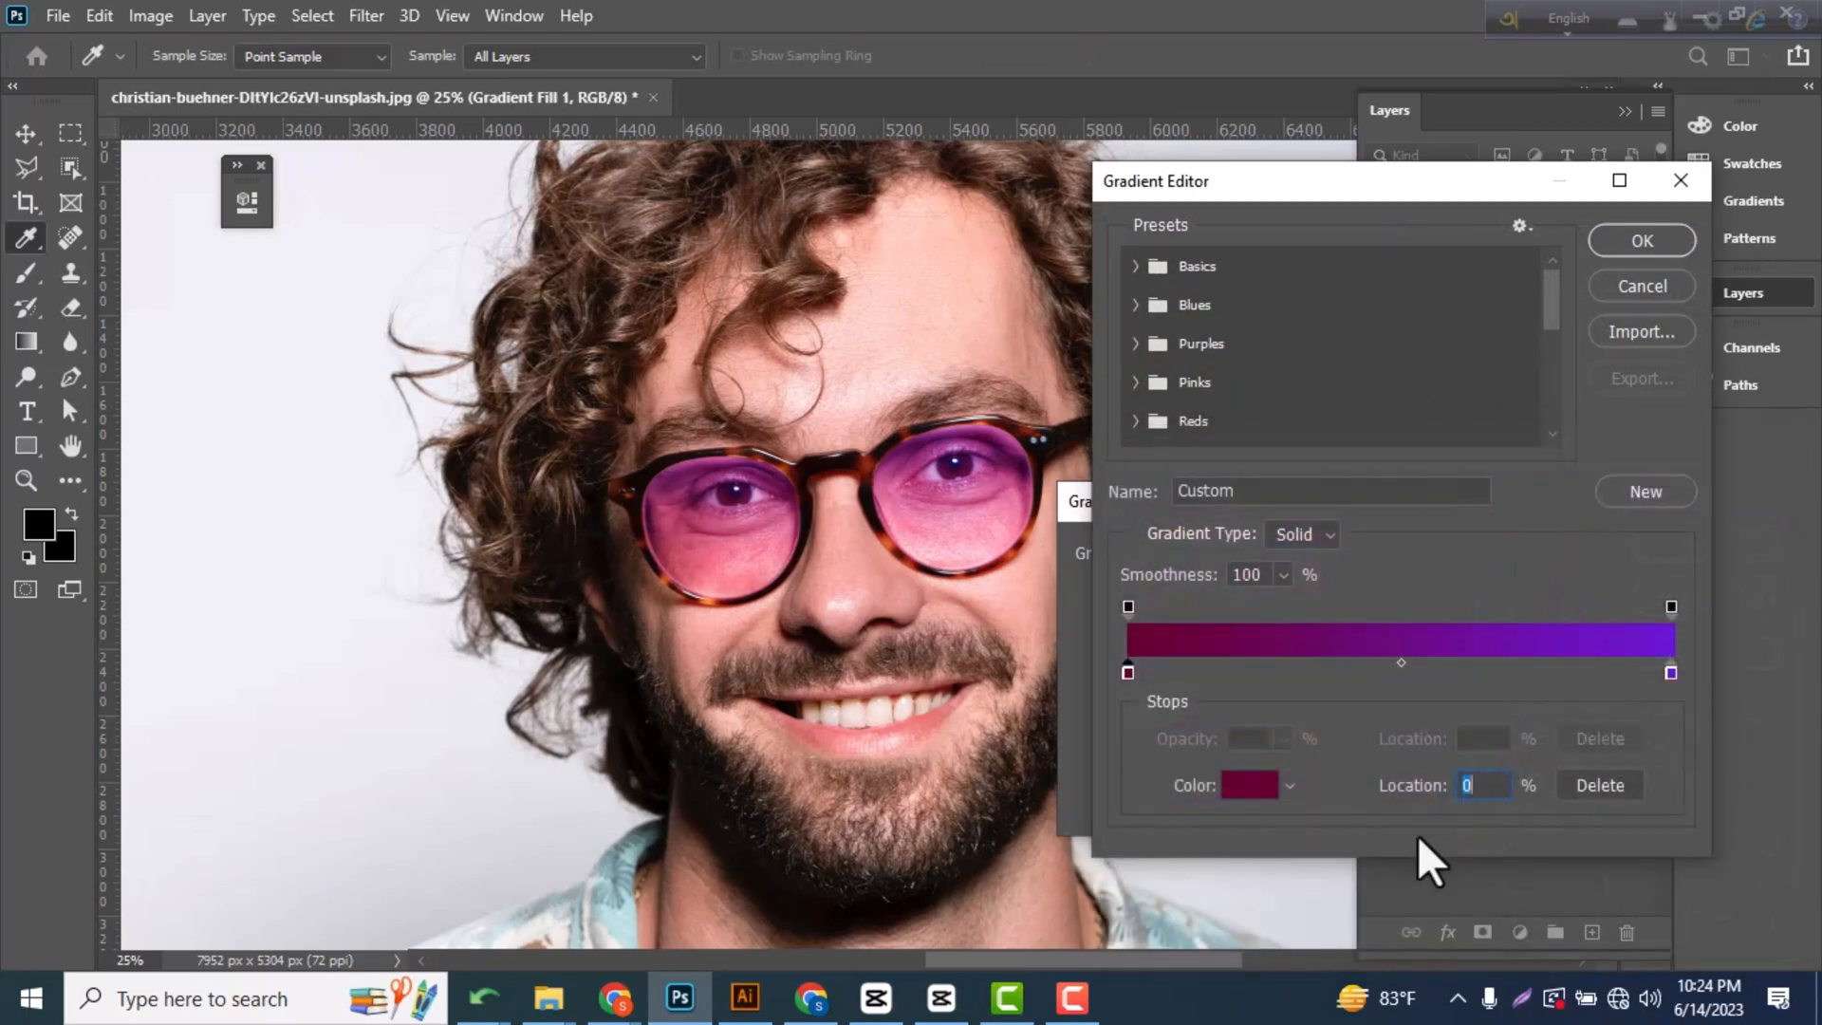
Set the gradient's end color stop to orange-red ff3300, apply the edited fill to the lenses and deselect its layer.
left_click(1245, 787)
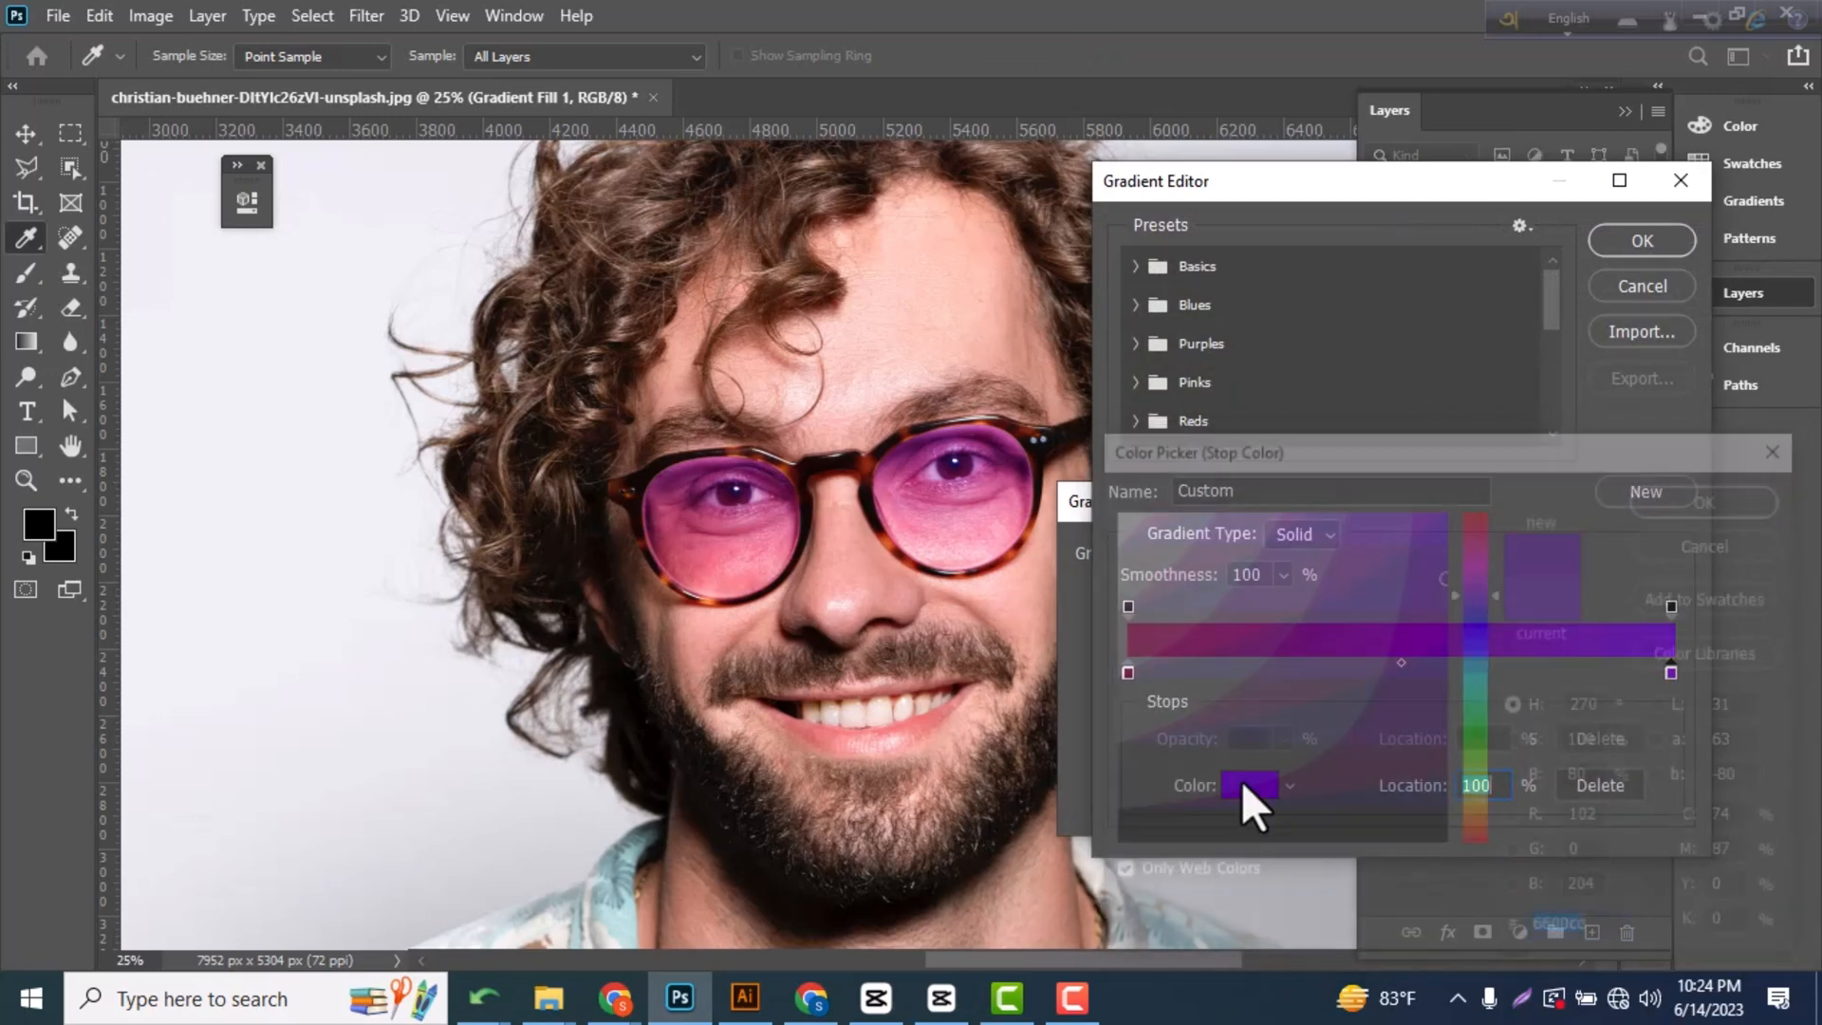
left_click(1243, 779)
left_click(1477, 839)
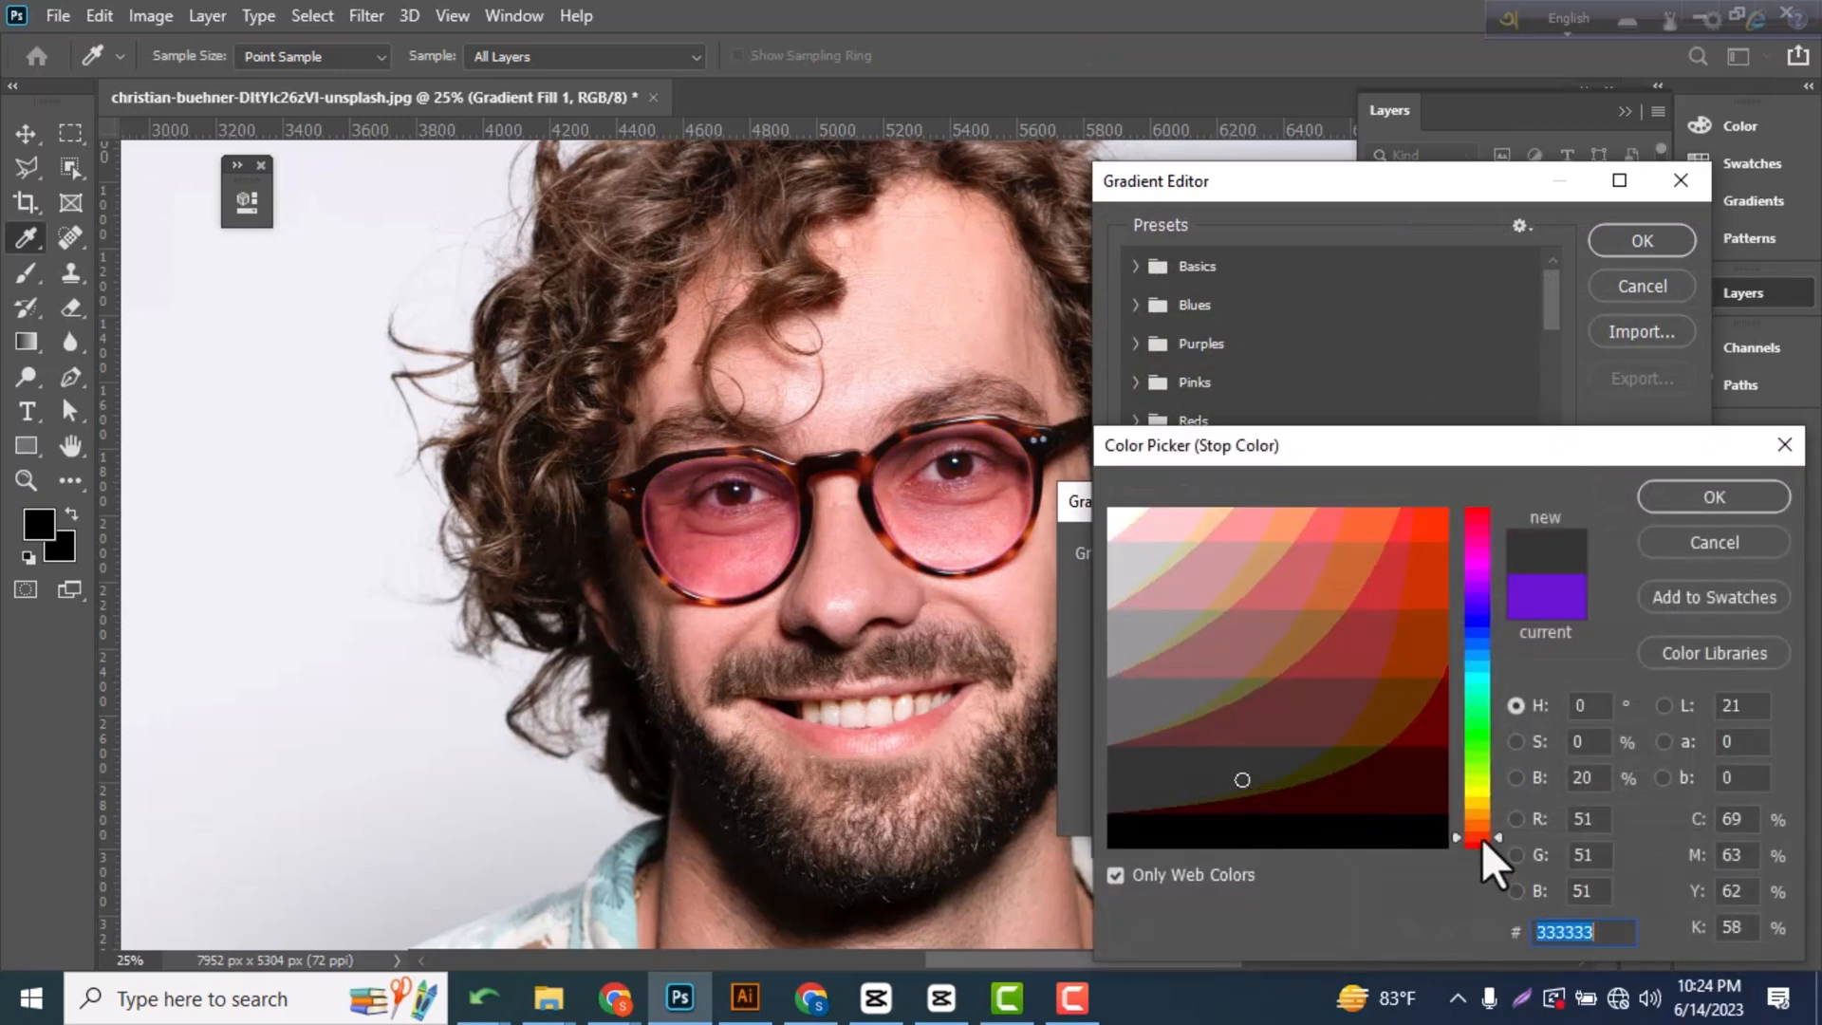
left_click(1426, 524)
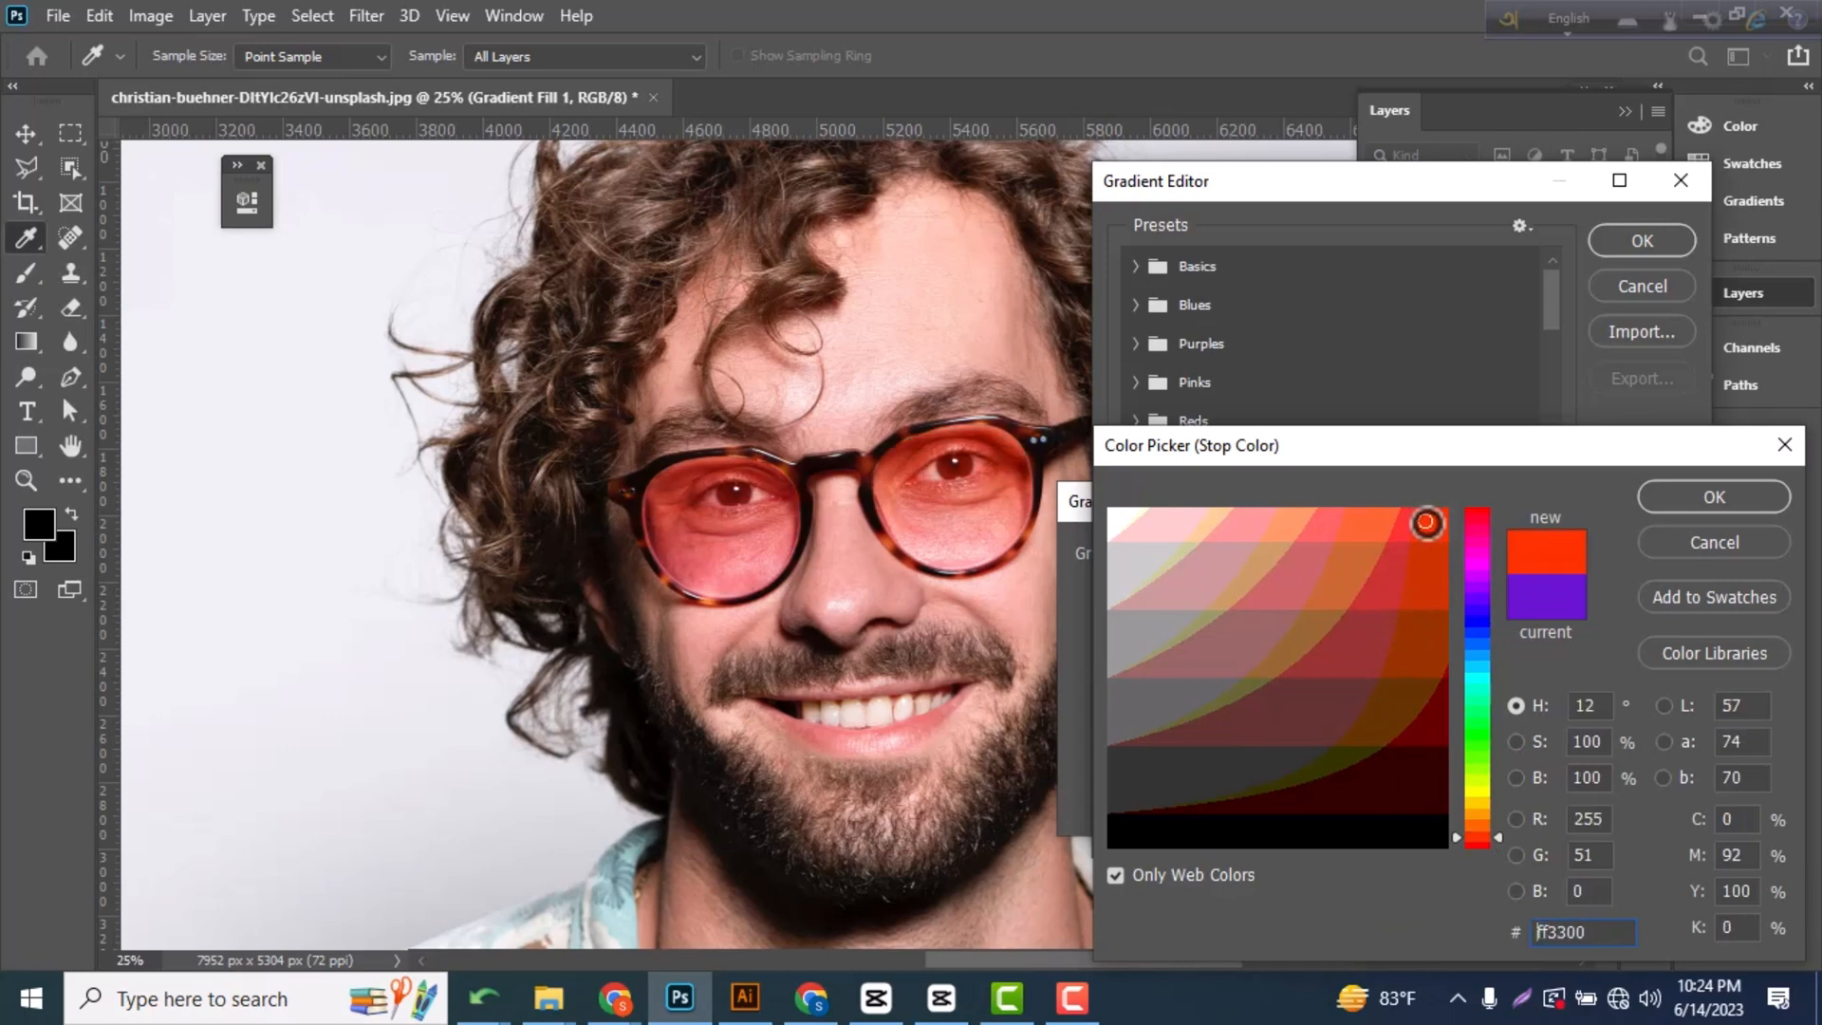
left_click(1689, 503)
left_click(1647, 244)
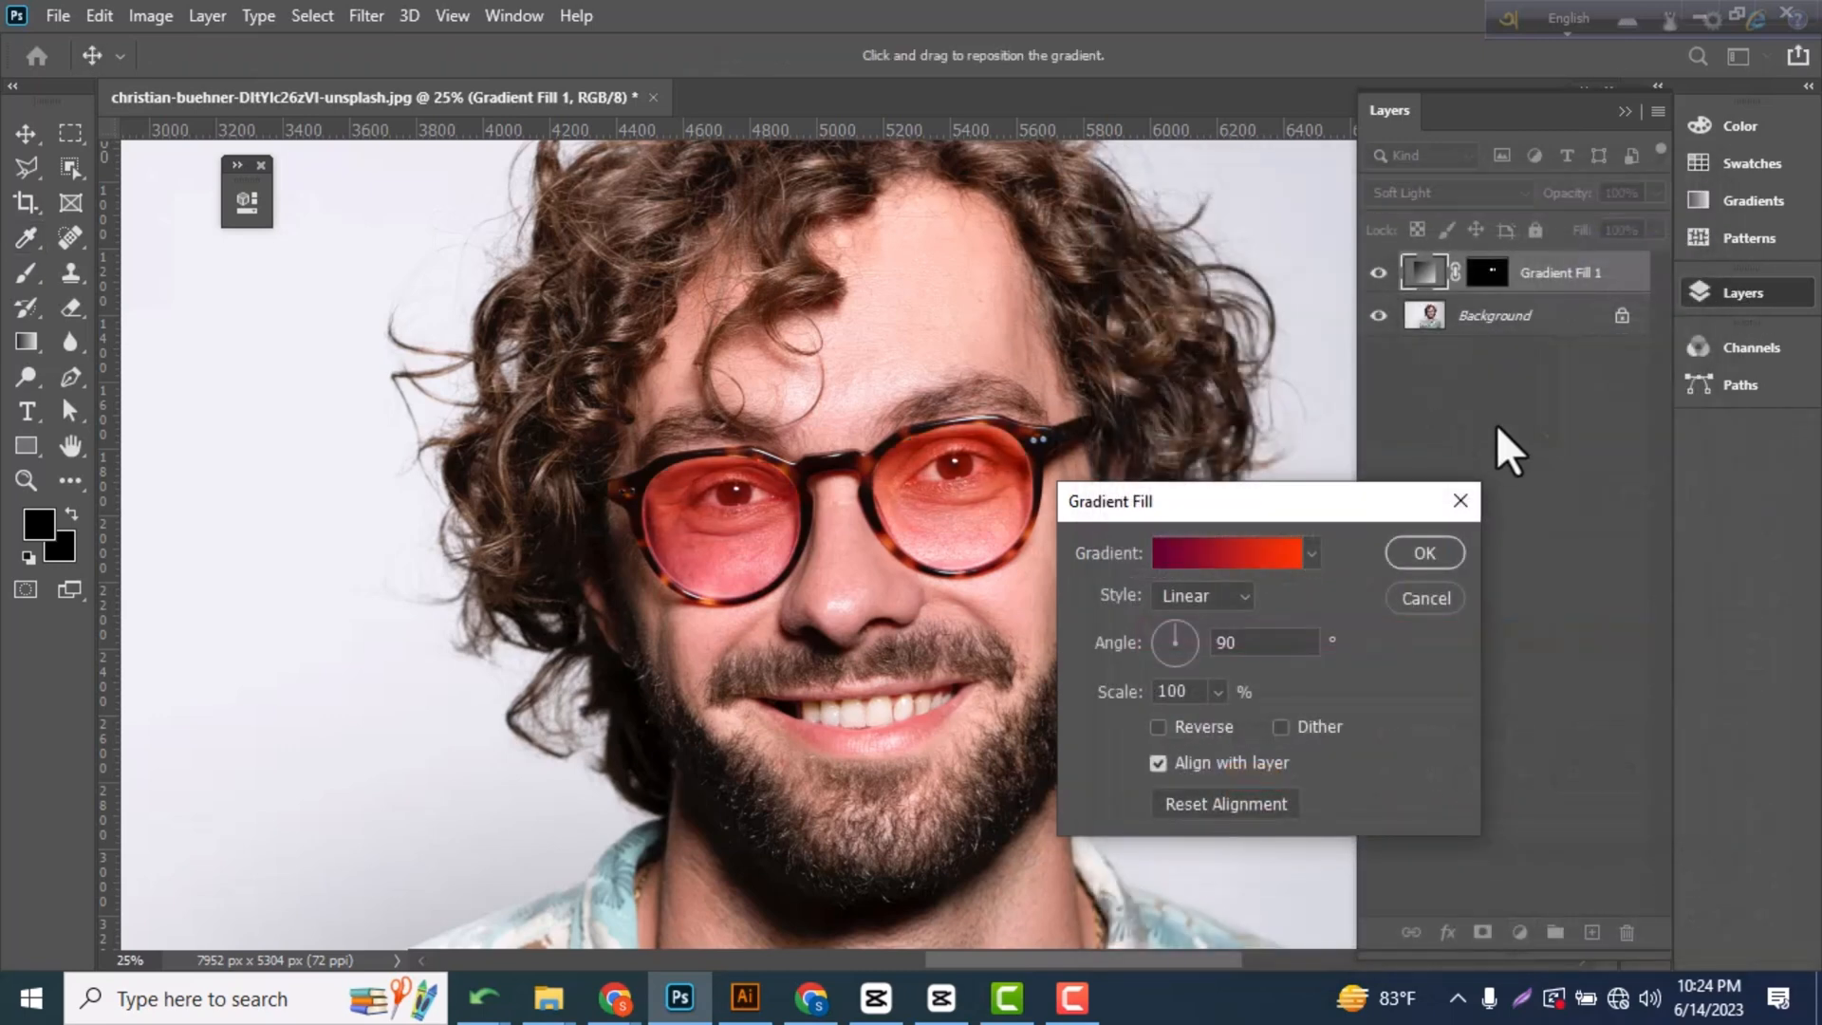
left_click(1426, 554)
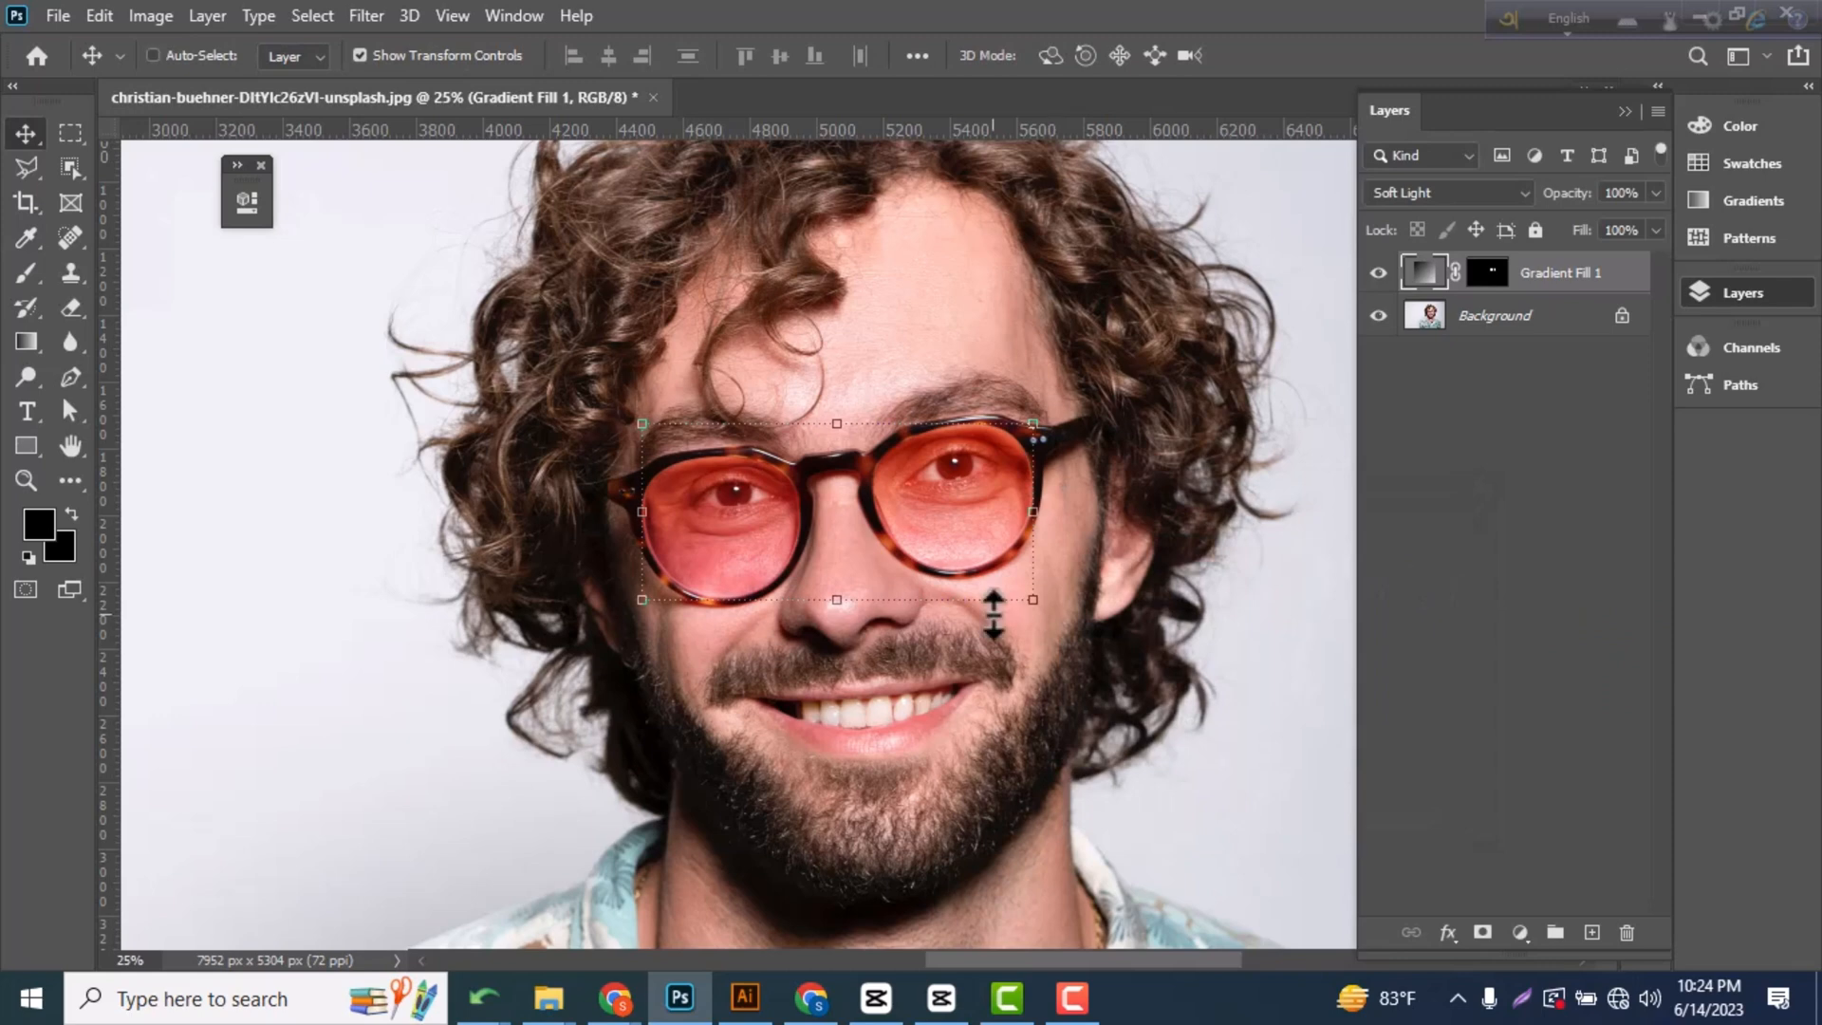
scroll(990, 612, "down", 3)
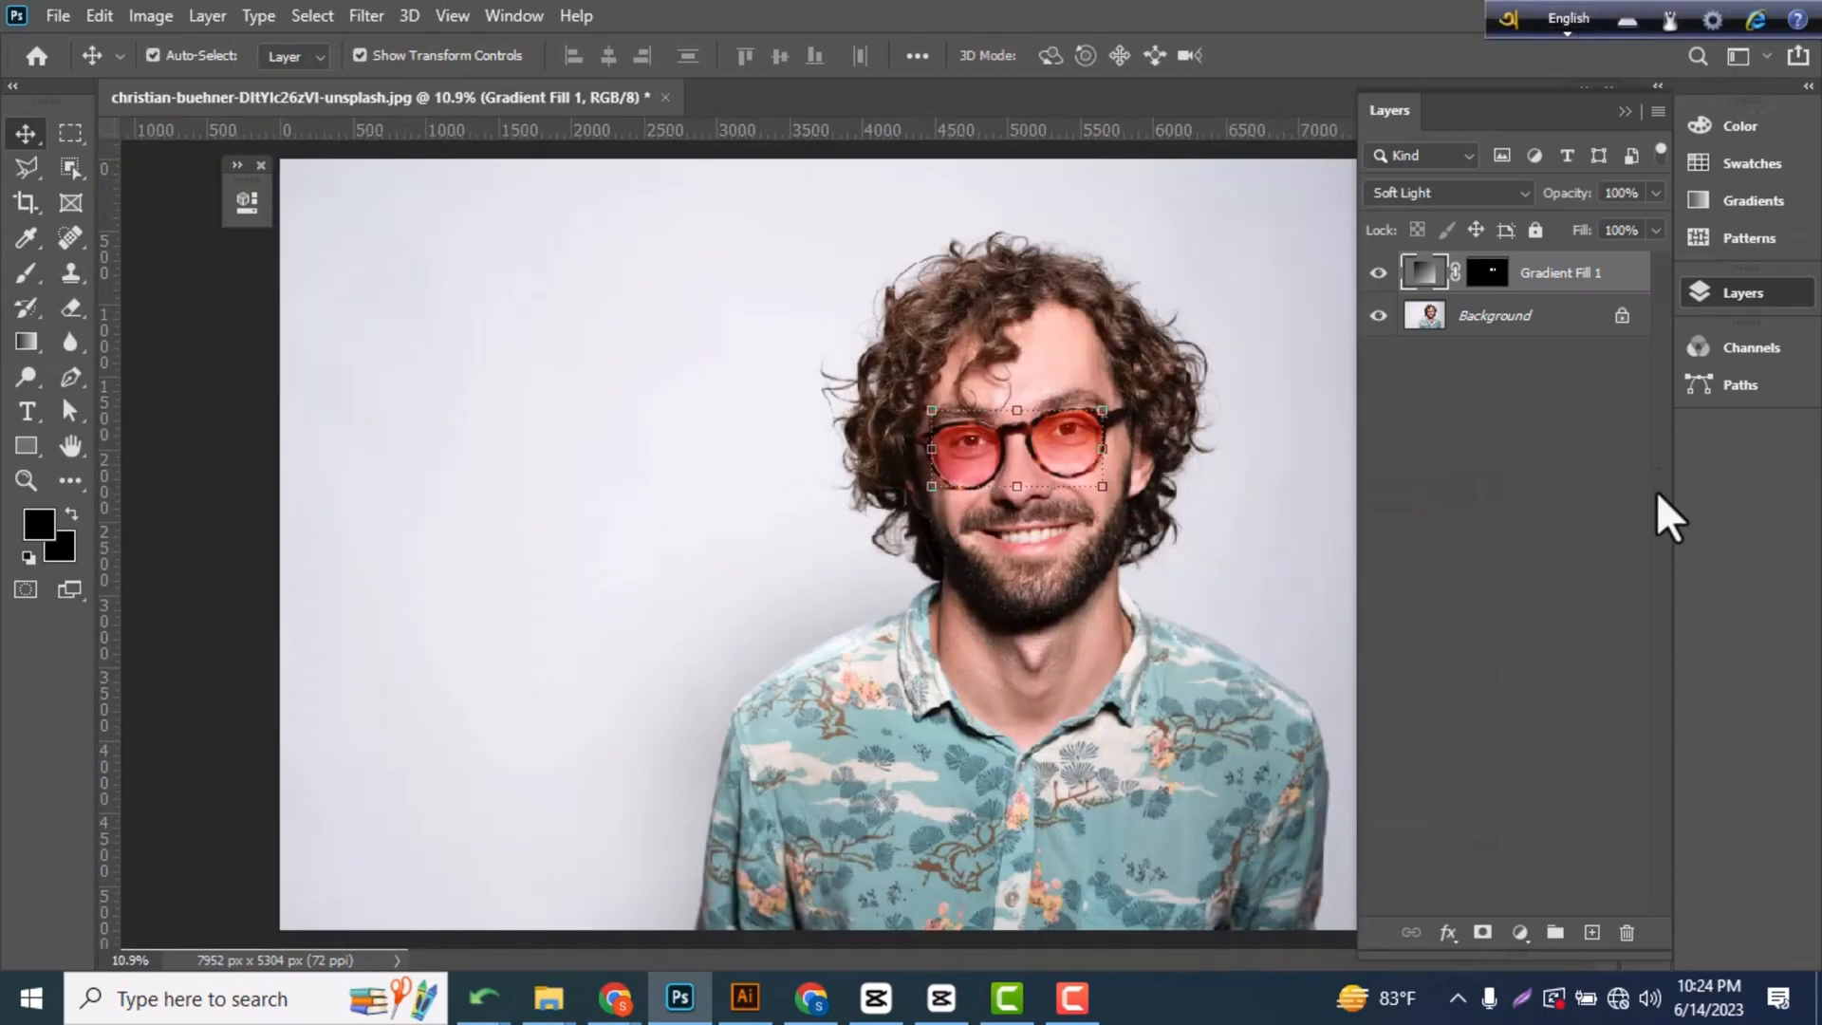
left_click(1545, 518)
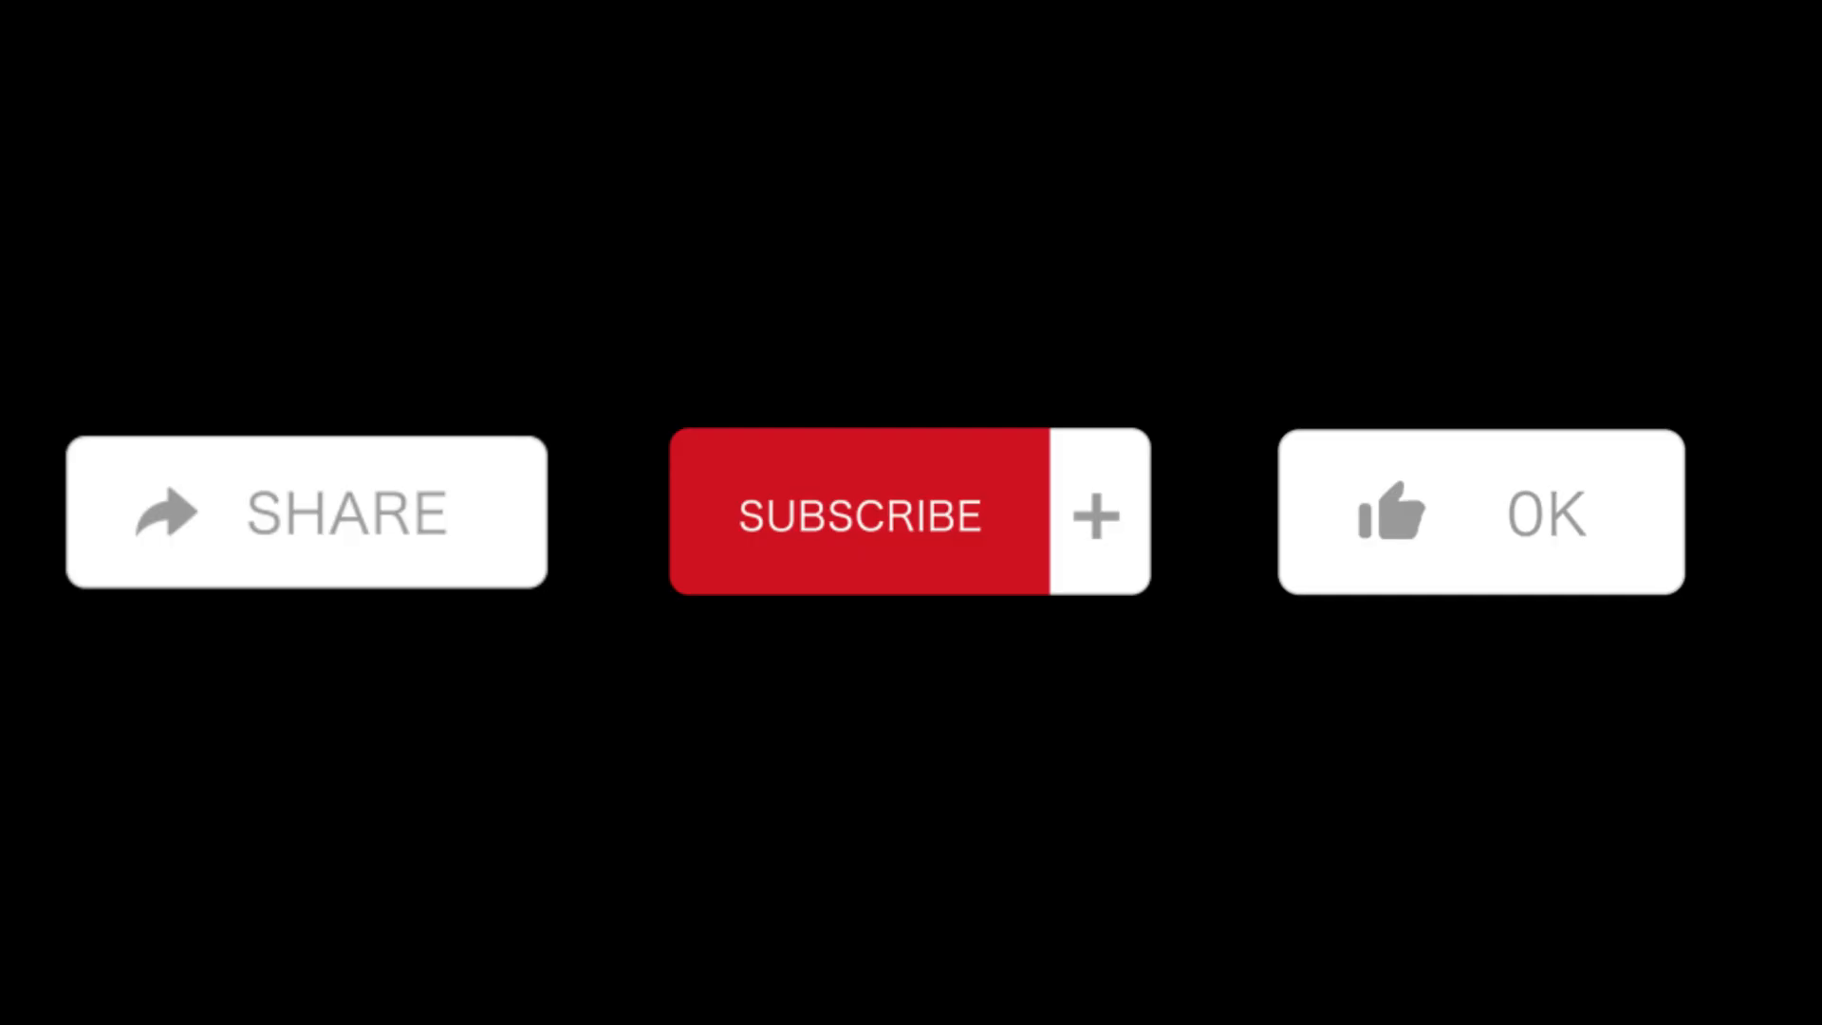